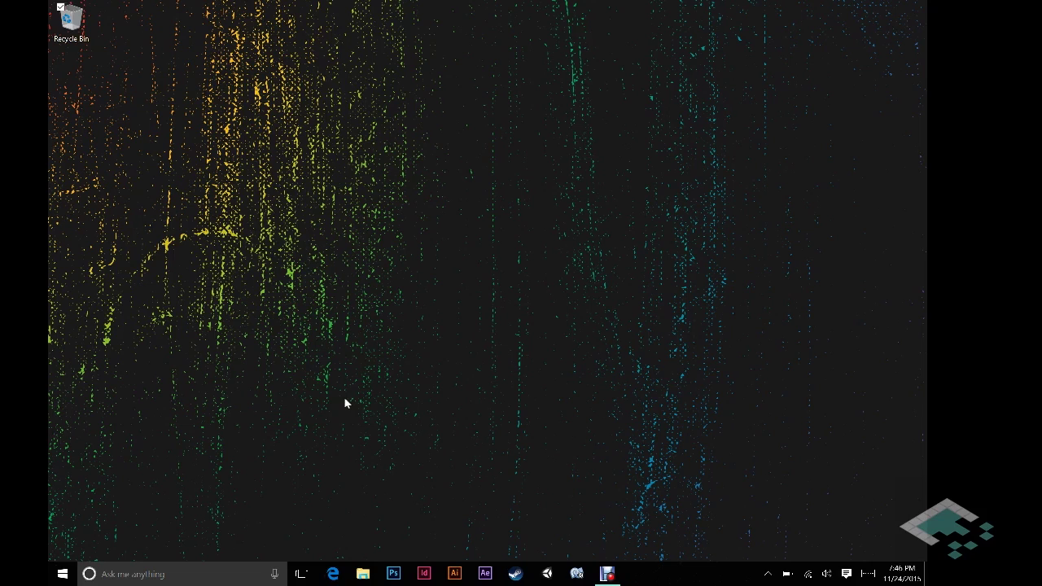
Launch Unity and create a new project named 'pointandclick' in the default location
{"action": "left_click", "coordinate": [547, 573]}
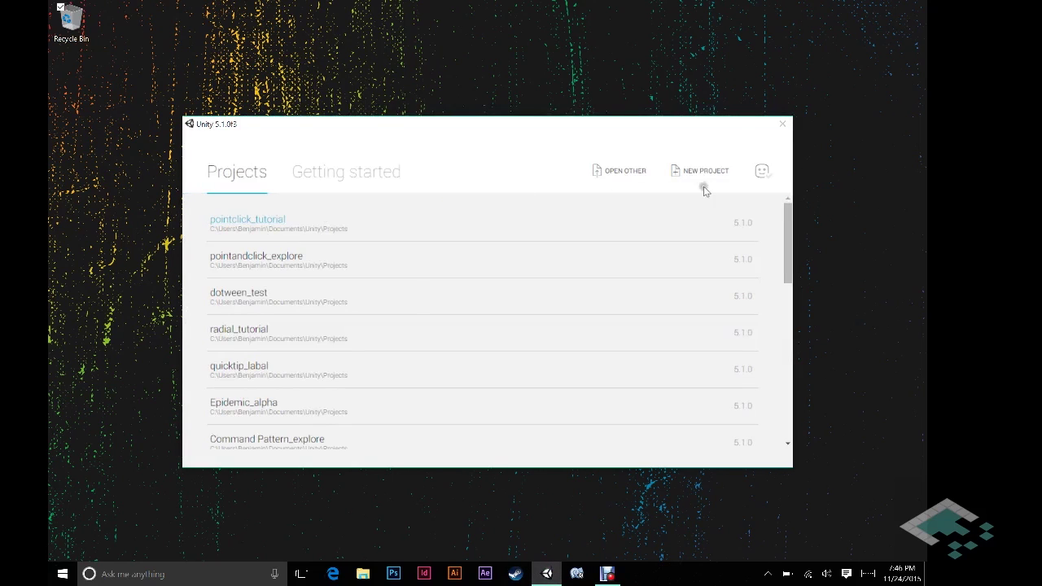
{"action": "left_click", "coordinate": [701, 172]}
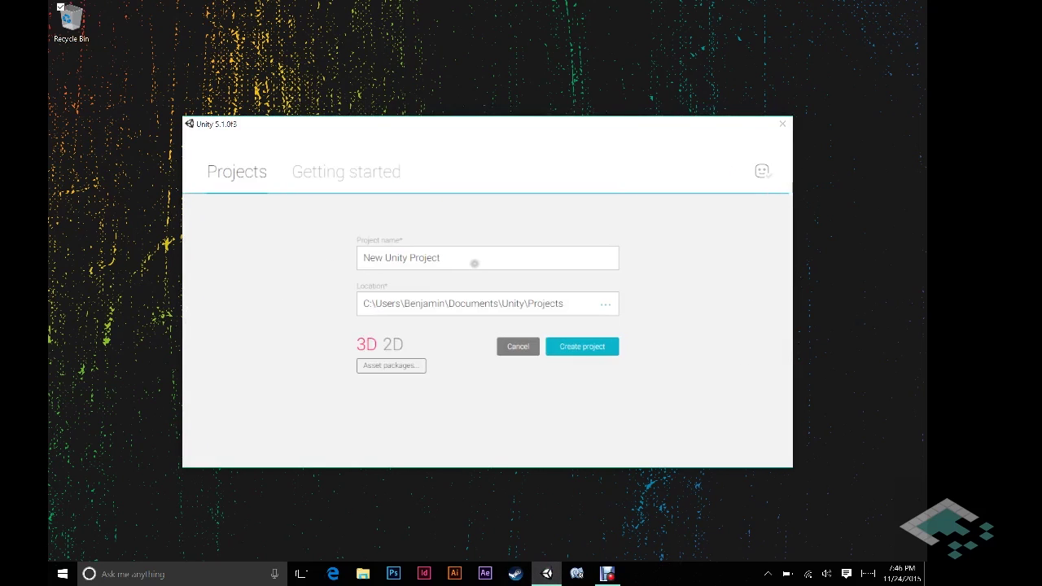
{"action": "left_click_drag", "start_coordinate": [477, 258], "coordinate": [345, 259]}
{"action": "type", "text": "poin"}
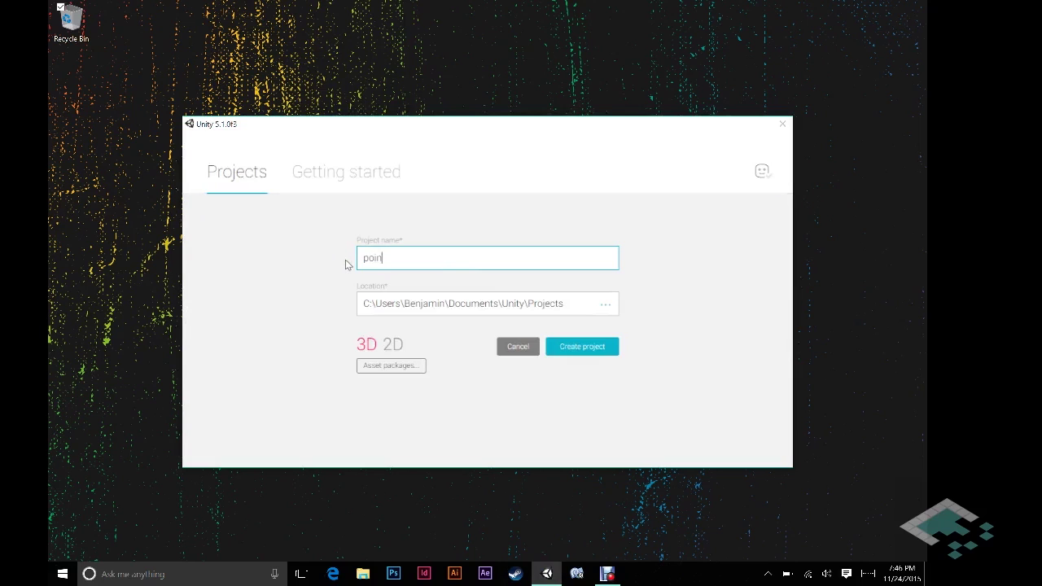
{"action": "type", "text": "tandclick"}
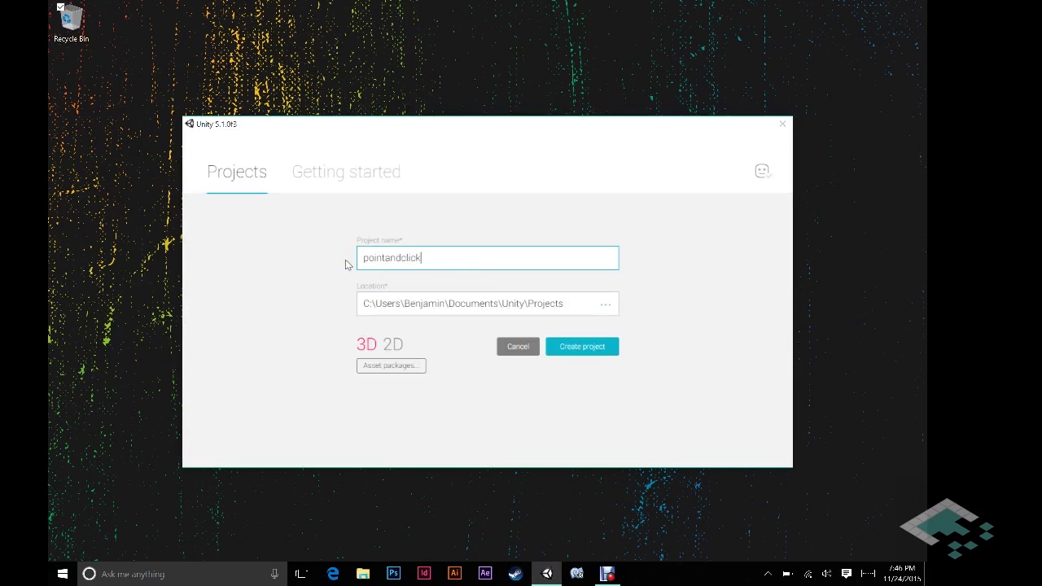
{"action": "left_click", "coordinate": [576, 346]}
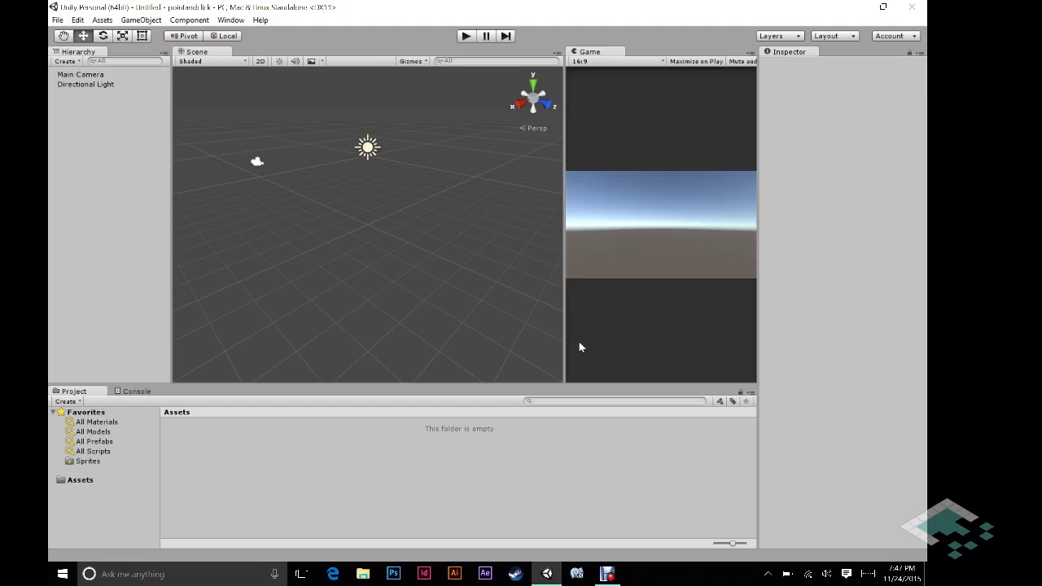
Drag the Scene/Game splitter so the Scene view is wider and the Game view narrower
{"action": "left_click", "coordinate": [564, 242]}
{"action": "left_click_drag", "start_coordinate": [564, 243], "coordinate": [560, 242]}
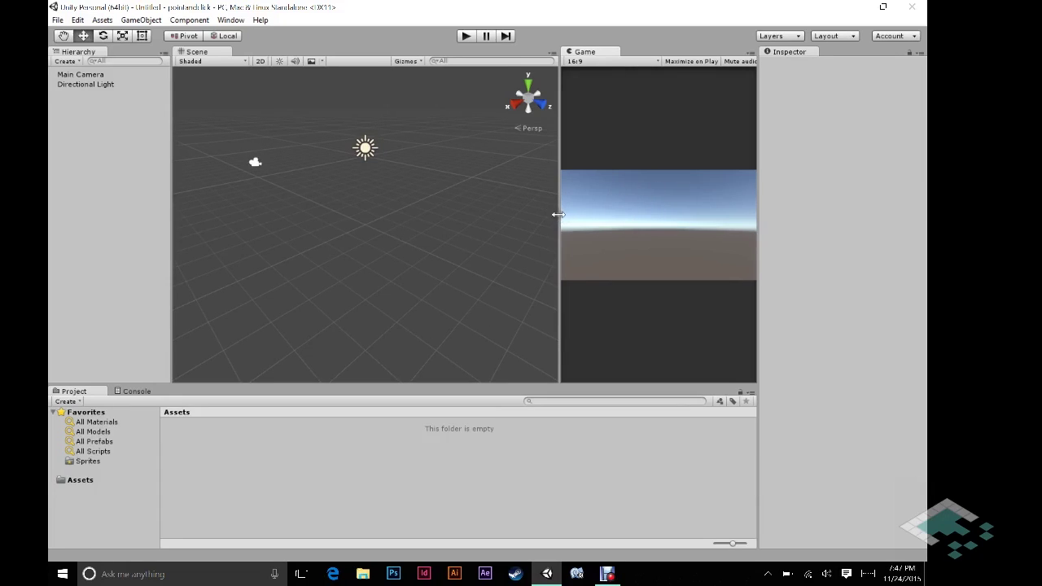
{"action": "left_click_drag", "start_coordinate": [559, 215], "coordinate": [588, 215]}
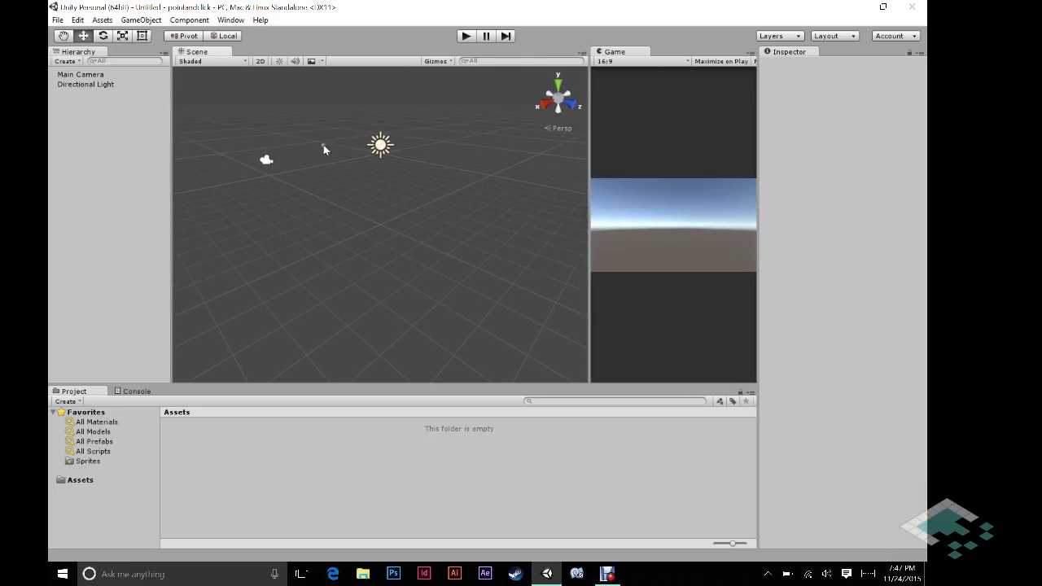
Create an empty GameObject and rename it 'Room' in the Hierarchy
{"action": "left_click", "coordinate": [140, 21]}
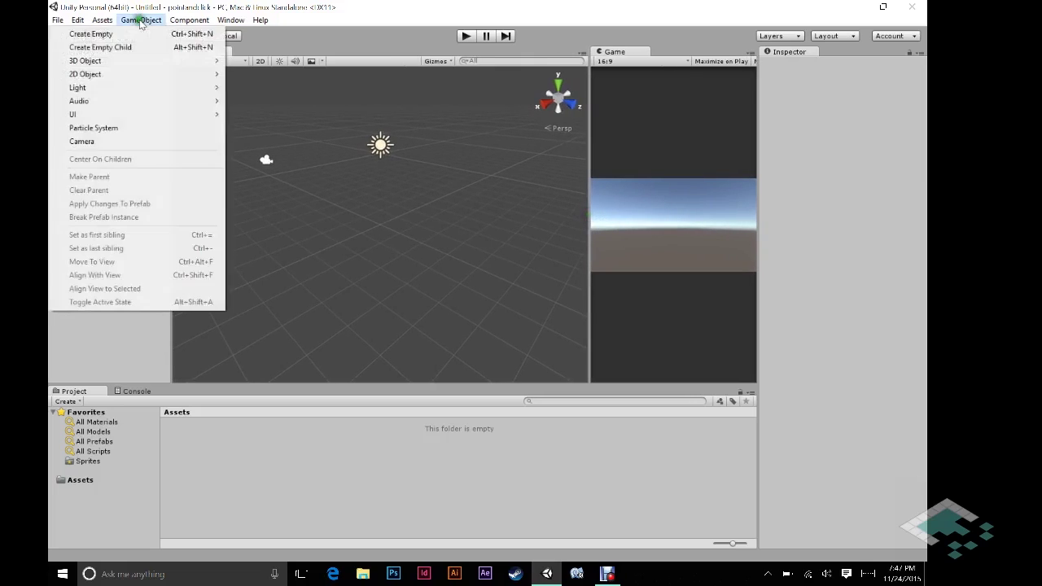
{"action": "left_click", "coordinate": [137, 34]}
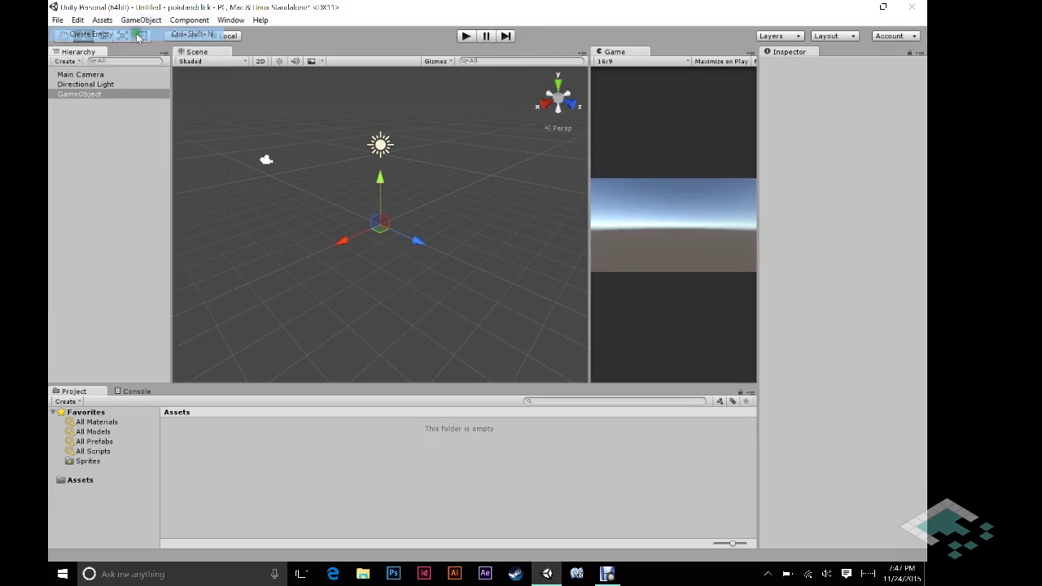
{"action": "left_click", "coordinate": [99, 95]}
{"action": "key", "text": "F2"}
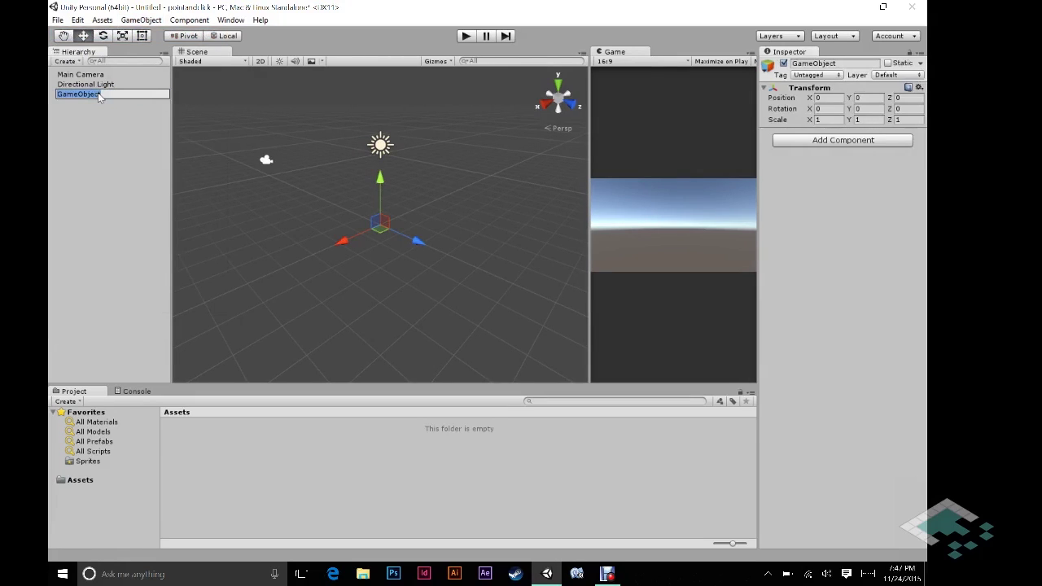
{"action": "type", "text": "Room"}
{"action": "key", "text": "Return"}
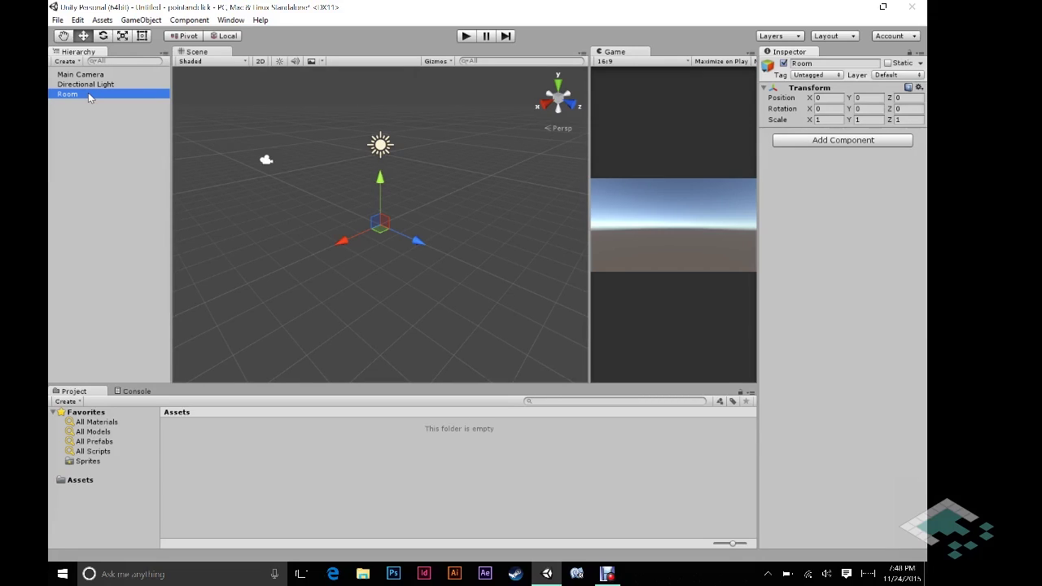
{"action": "left_click", "coordinate": [142, 20]}
Create a second empty object, rename it 'Structure', and drag it under Room
{"action": "left_click", "coordinate": [139, 35]}
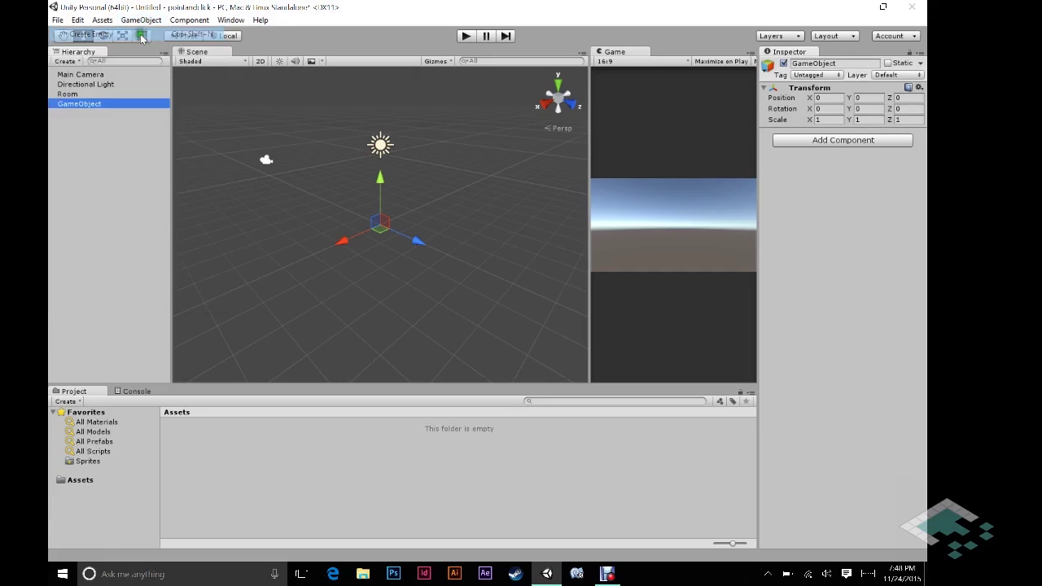
{"action": "left_click", "coordinate": [84, 104]}
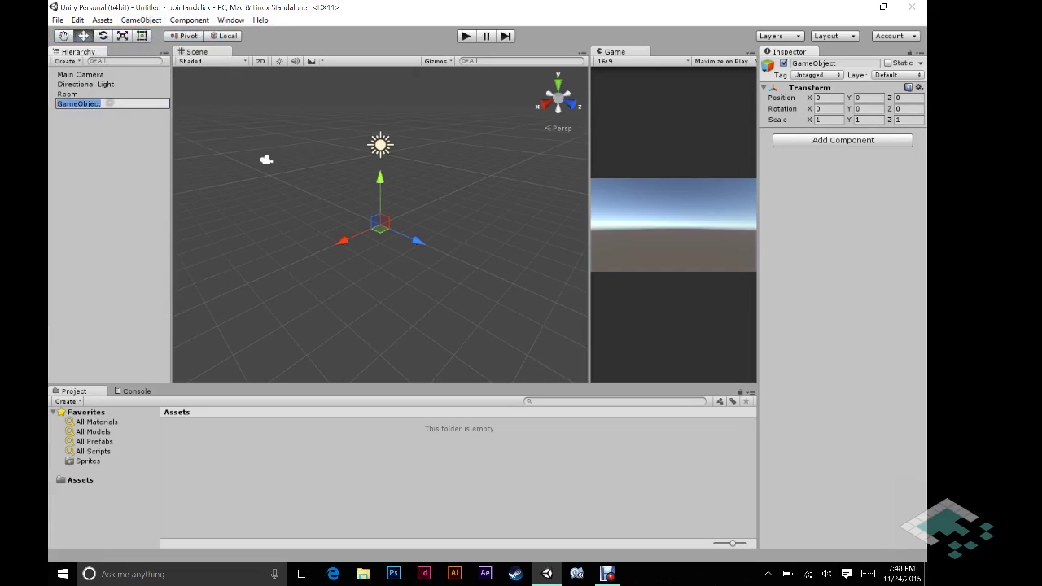
{"action": "type", "text": "Structure"}
{"action": "key", "text": "Return"}
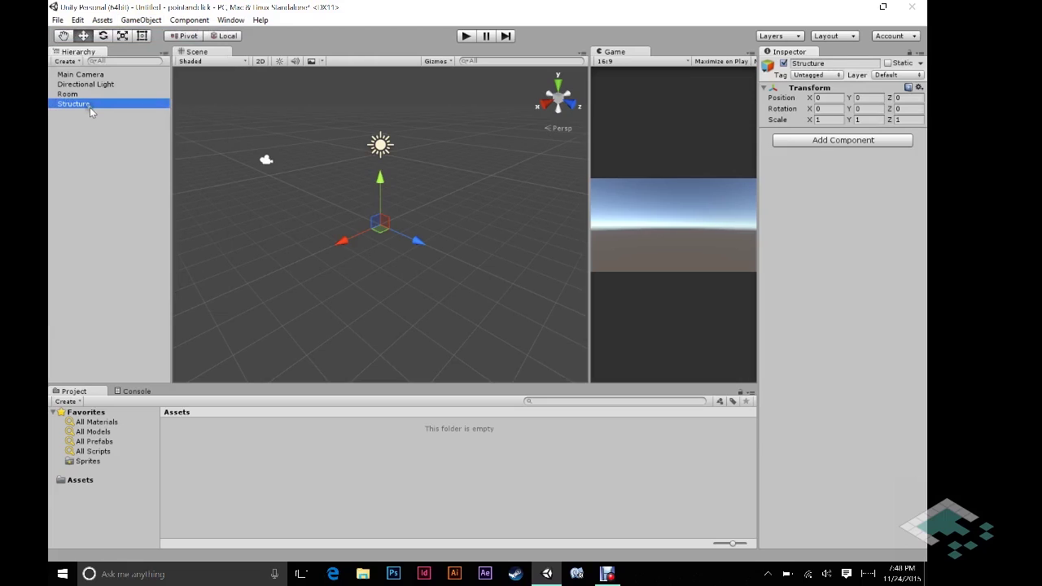
{"action": "left_click_drag", "start_coordinate": [87, 105], "coordinate": [81, 94]}
{"action": "right_click", "coordinate": [86, 103]}
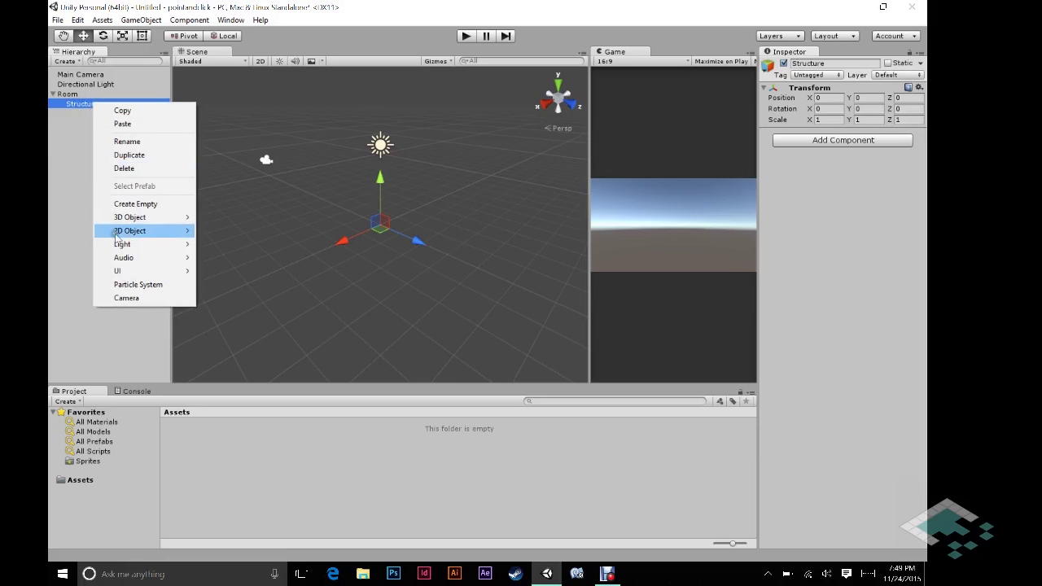
Add a 3D Plane under Structure, then inspect Structure and Room
{"action": "mouse_move", "coordinate": [124, 218]}
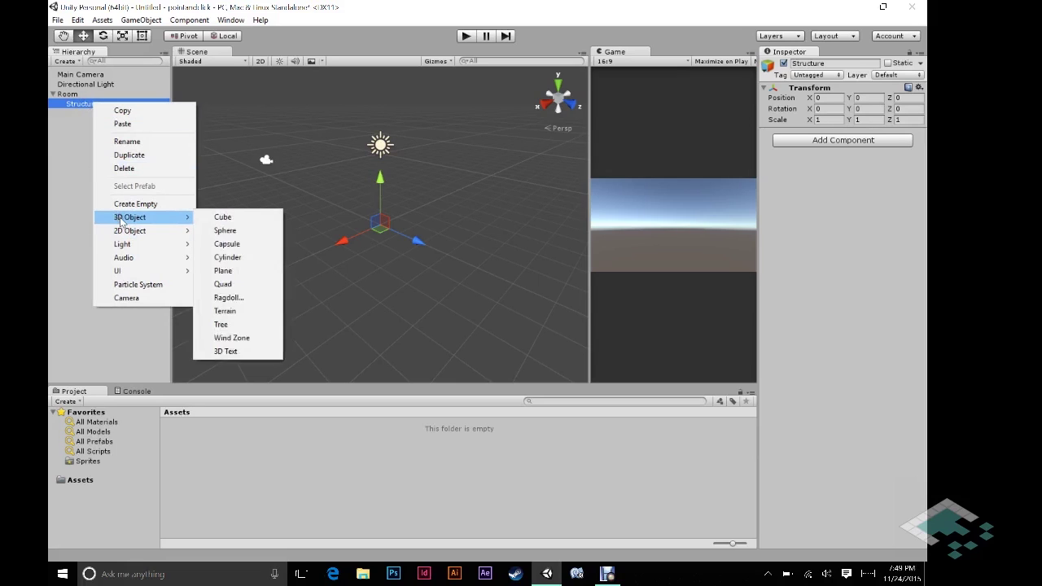
{"action": "left_click", "coordinate": [232, 269]}
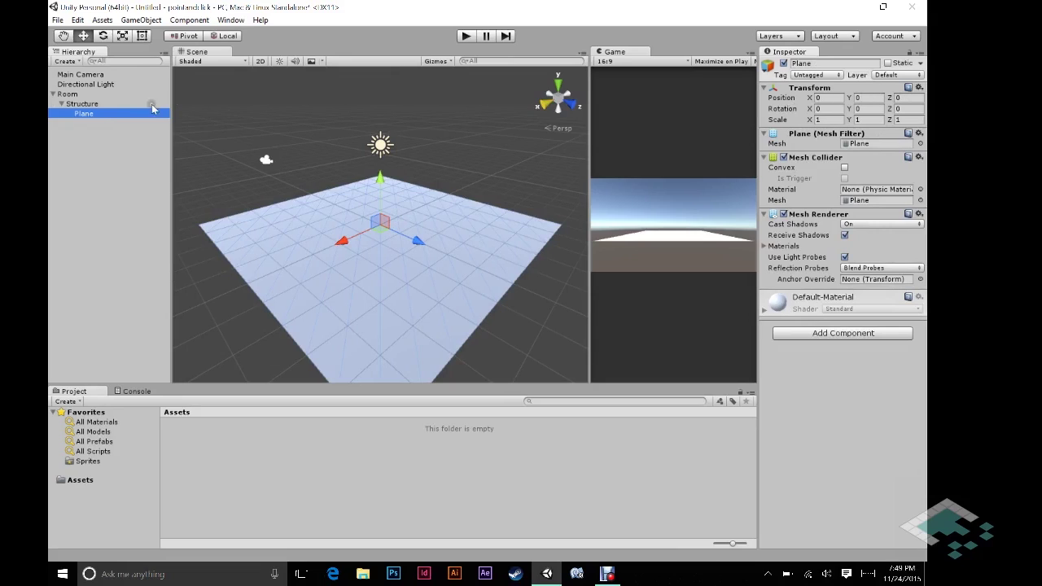
{"action": "left_click", "coordinate": [103, 105]}
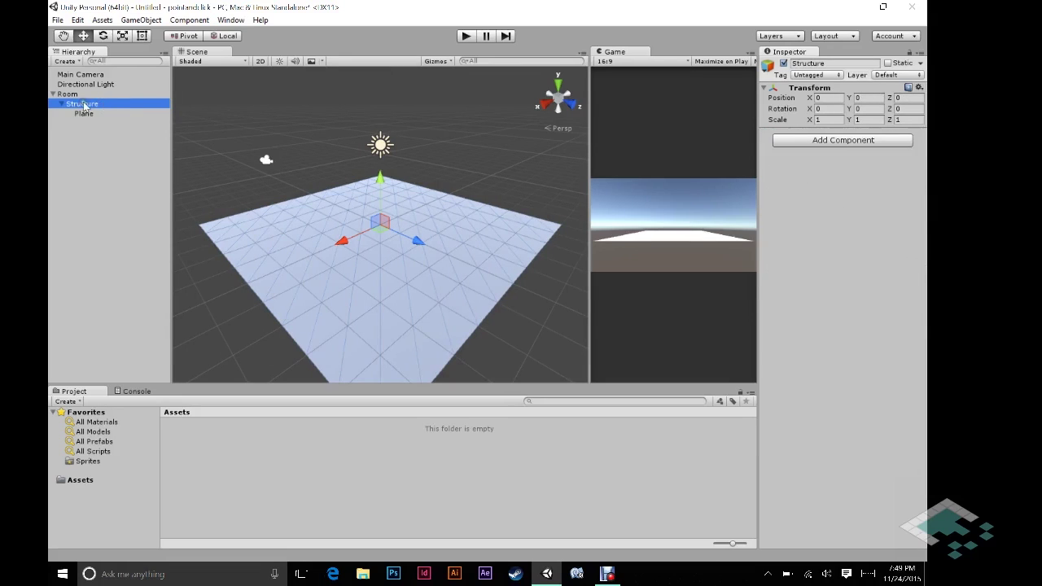
{"action": "left_click", "coordinate": [72, 94]}
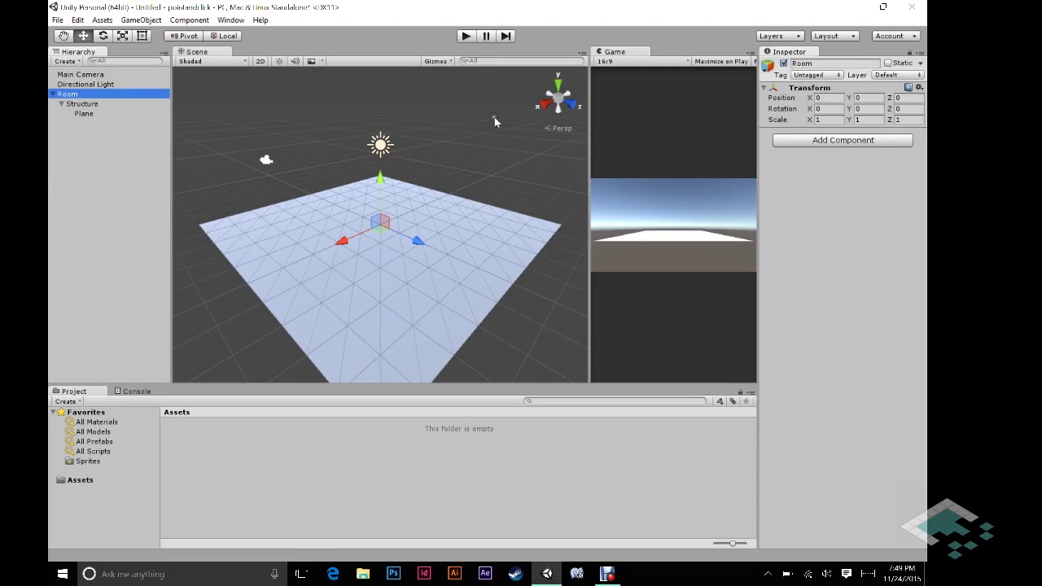
Set the Plane's X and Z scale to 2, giving a scale of 2, 1, 2
{"action": "left_click", "coordinate": [85, 113]}
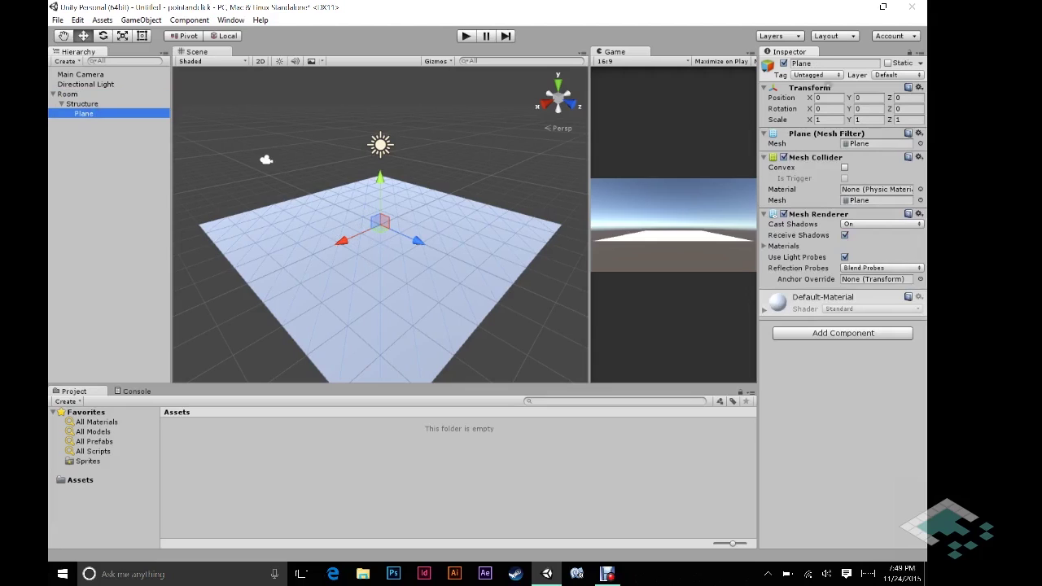
{"action": "left_click", "coordinate": [822, 120]}
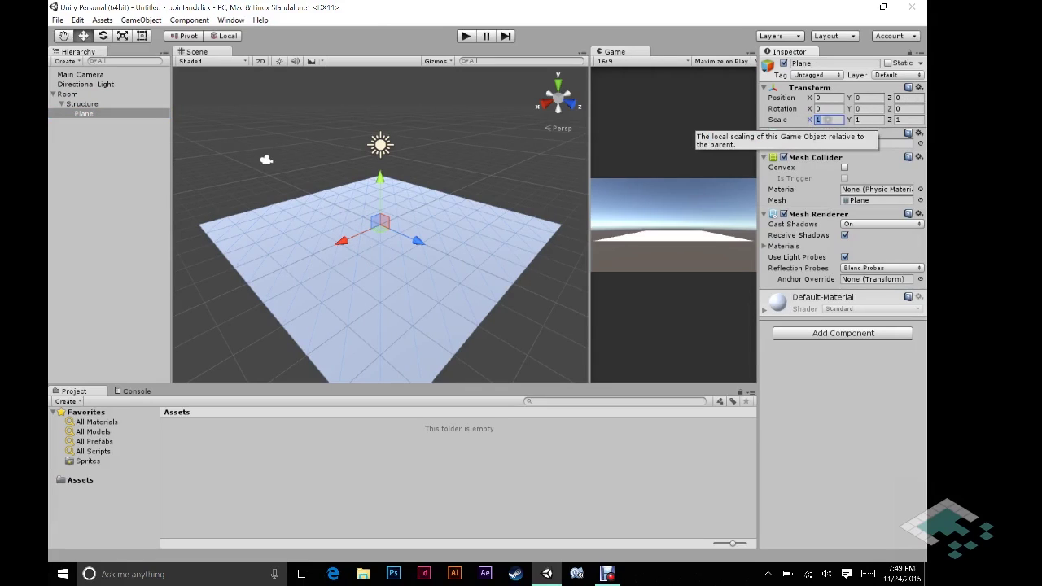
{"action": "type", "text": "2"}
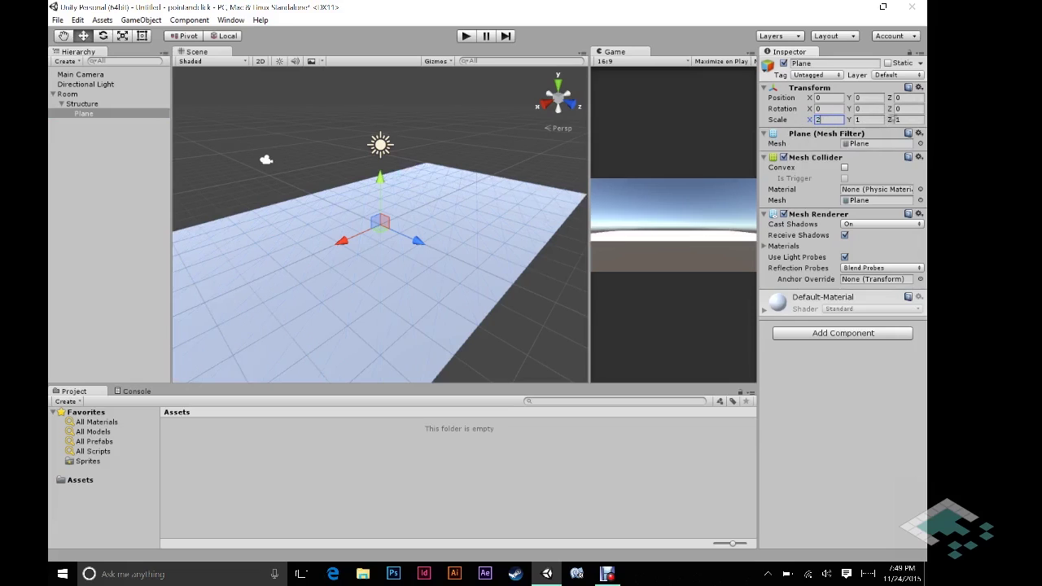
{"action": "left_click", "coordinate": [902, 120]}
{"action": "type", "text": "2"}
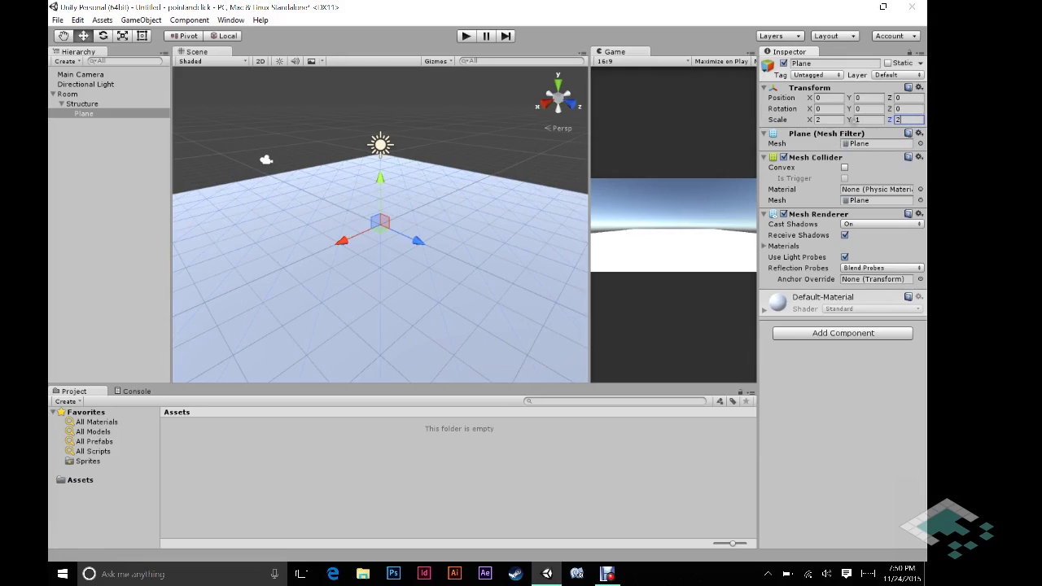
Rename the plane to 'Floor' and frame it in the Scene view
{"action": "left_click", "coordinate": [89, 114]}
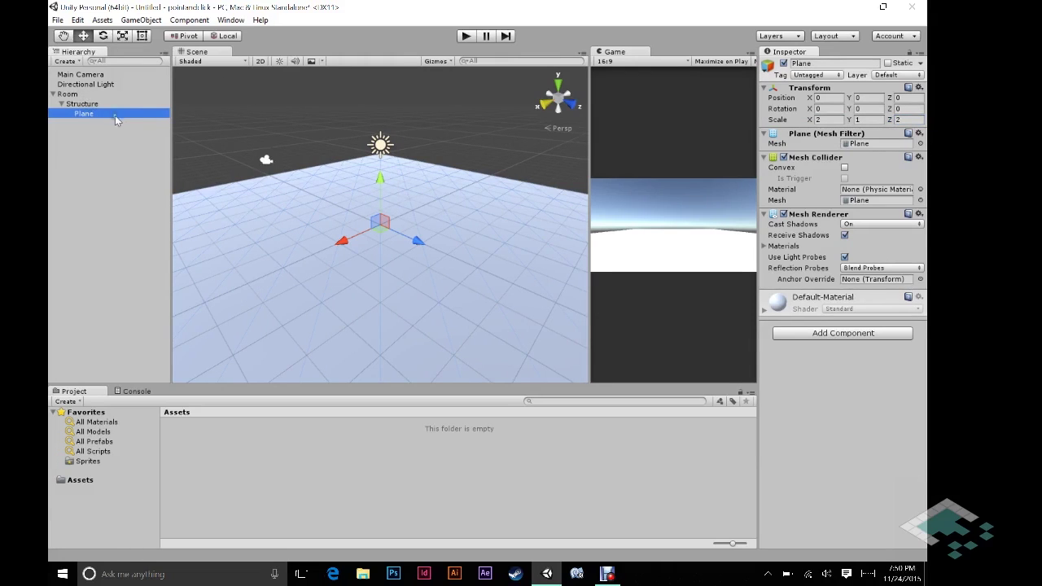
{"action": "left_click", "coordinate": [817, 64]}
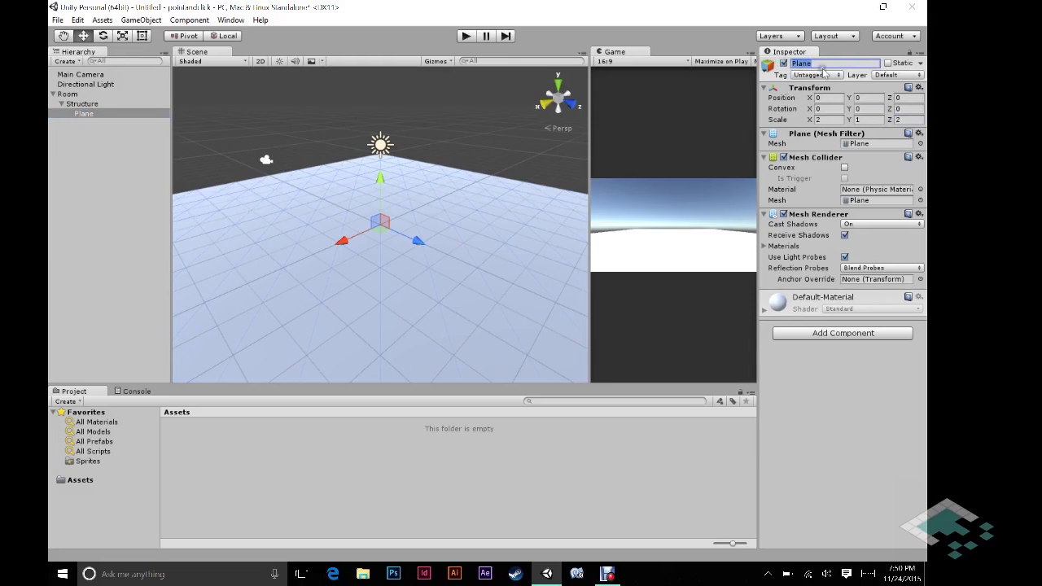
{"action": "type", "text": "Floor"}
{"action": "key", "text": "Return"}
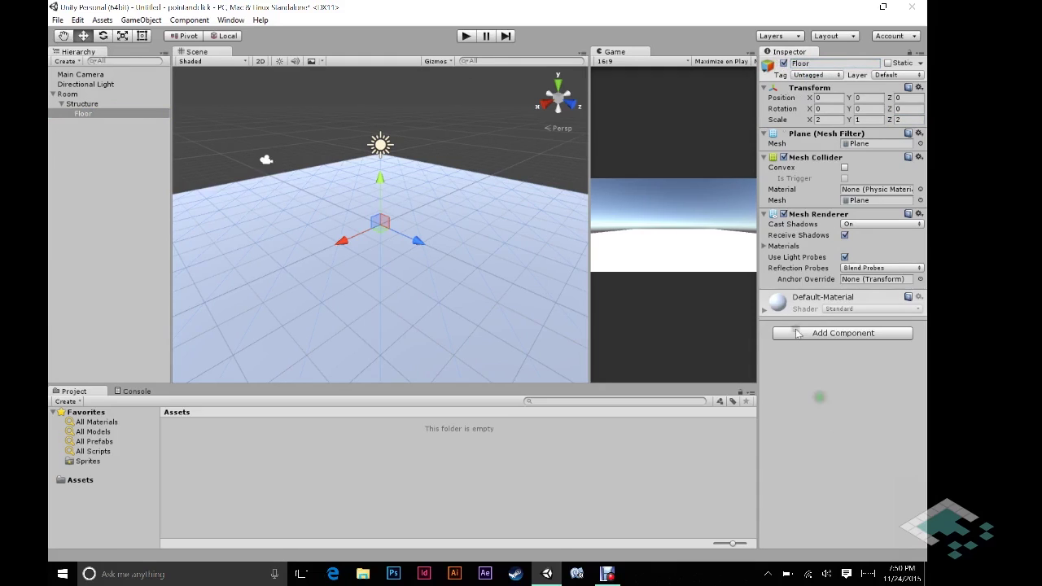
{"action": "double_click", "coordinate": [84, 113]}
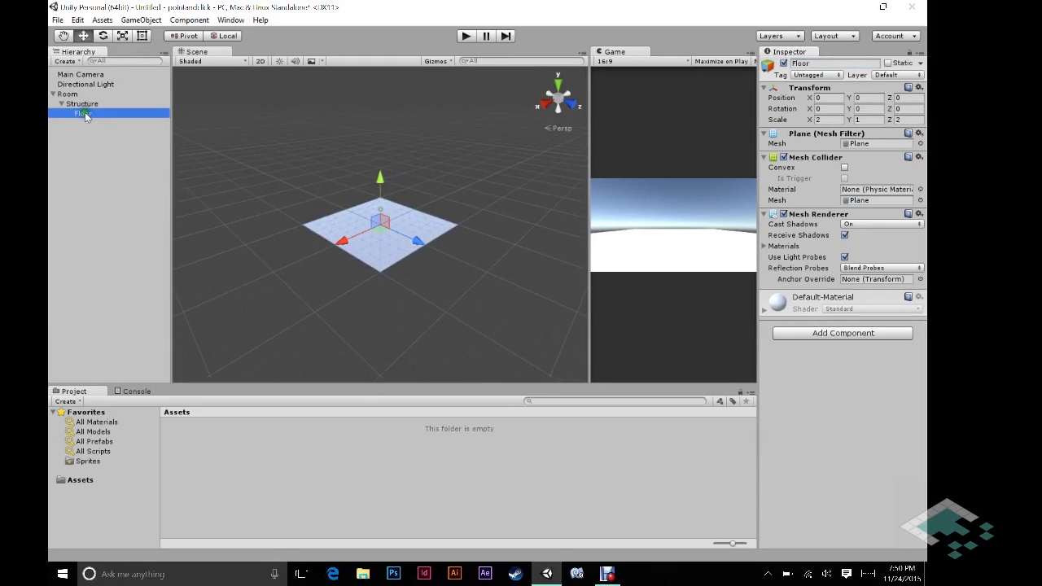
Reselect Floor and duplicate it with Ctrl+D
{"action": "left_click", "coordinate": [85, 113]}
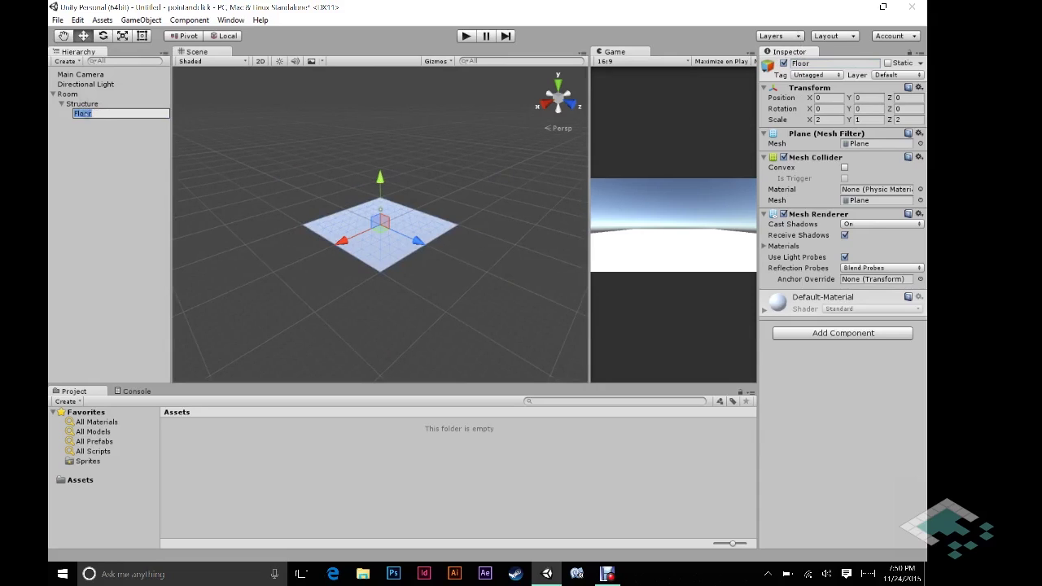
{"action": "left_click", "coordinate": [116, 140]}
{"action": "left_click", "coordinate": [82, 115]}
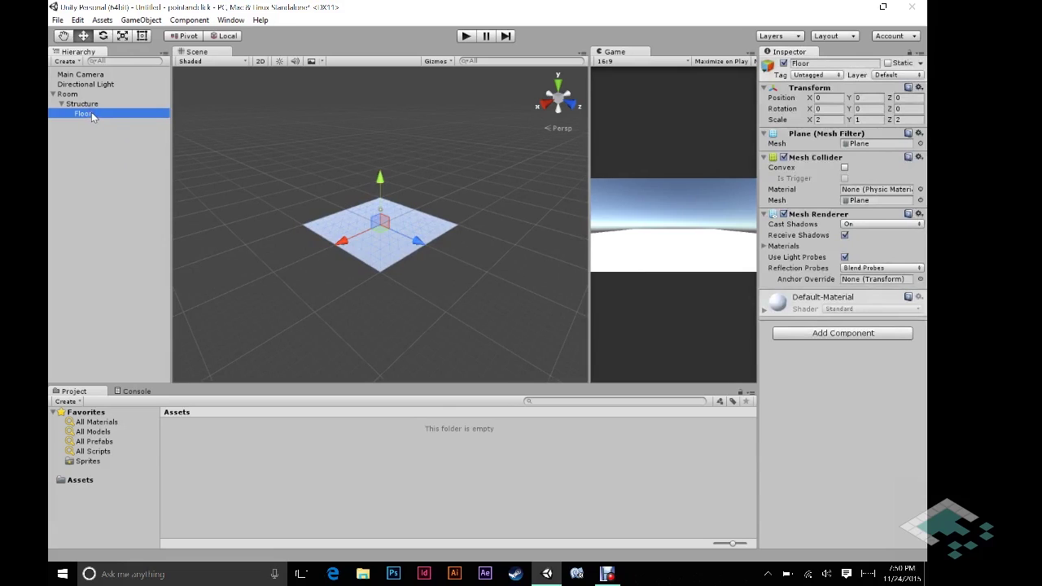
{"action": "key", "text": "ctrl+d"}
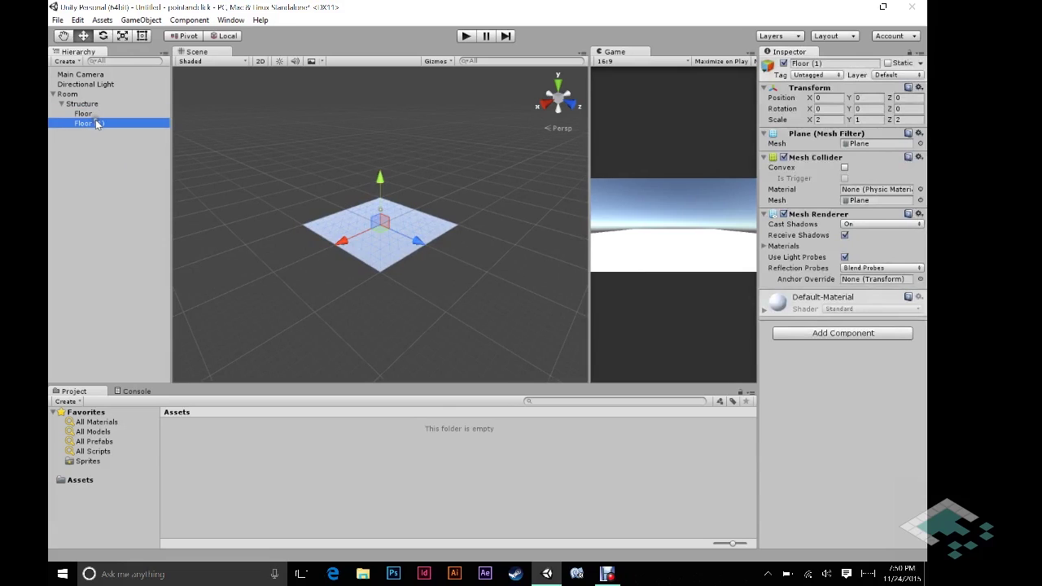
Rename the duplicated plane 'Back Wall' and frame it in the Scene view
{"action": "left_click", "coordinate": [95, 124]}
{"action": "type", "text": "Back"}
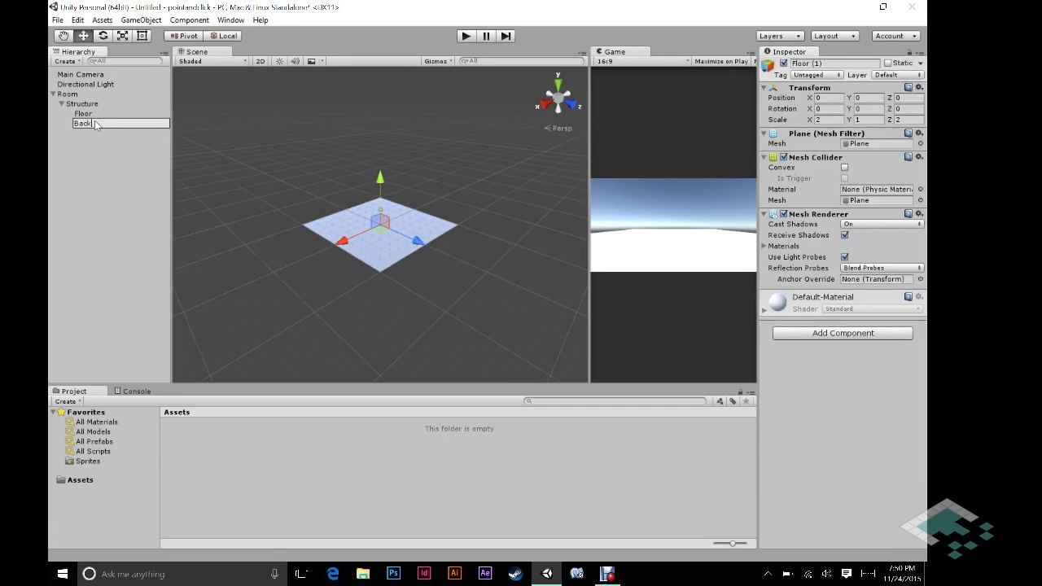
{"action": "type", "text": " Wall"}
{"action": "key", "text": "Return"}
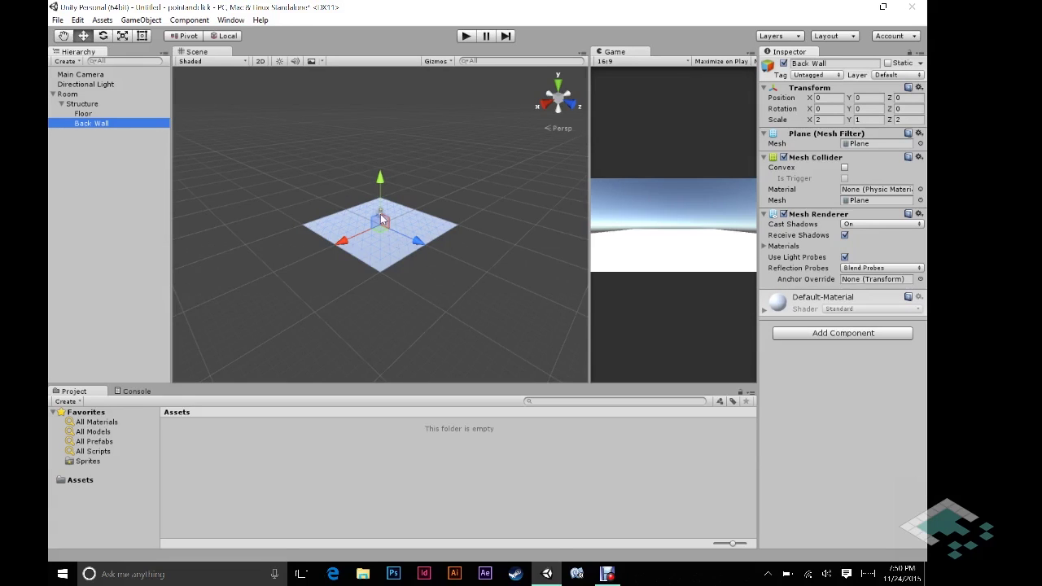
{"action": "key", "text": "f"}
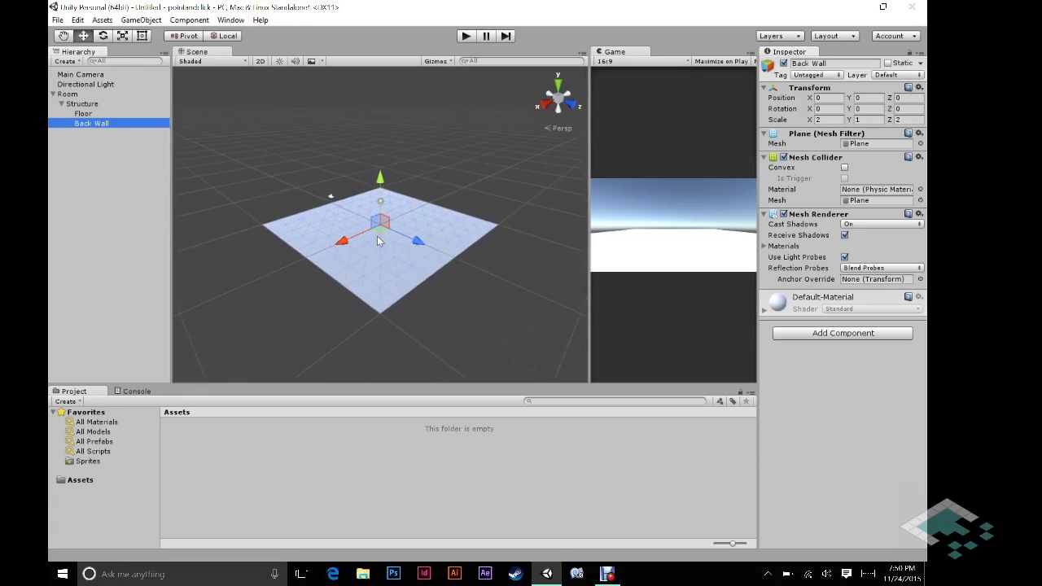
{"action": "scroll", "coordinate": [377, 235], "scroll_direction": "up", "scroll_amount": 2}
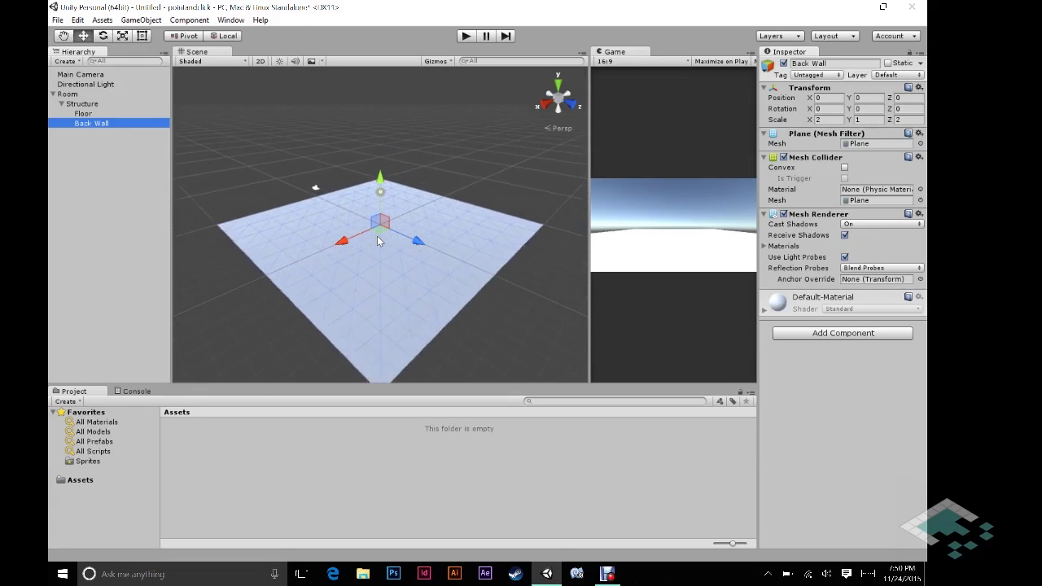
{"action": "left_click", "coordinate": [305, 182]}
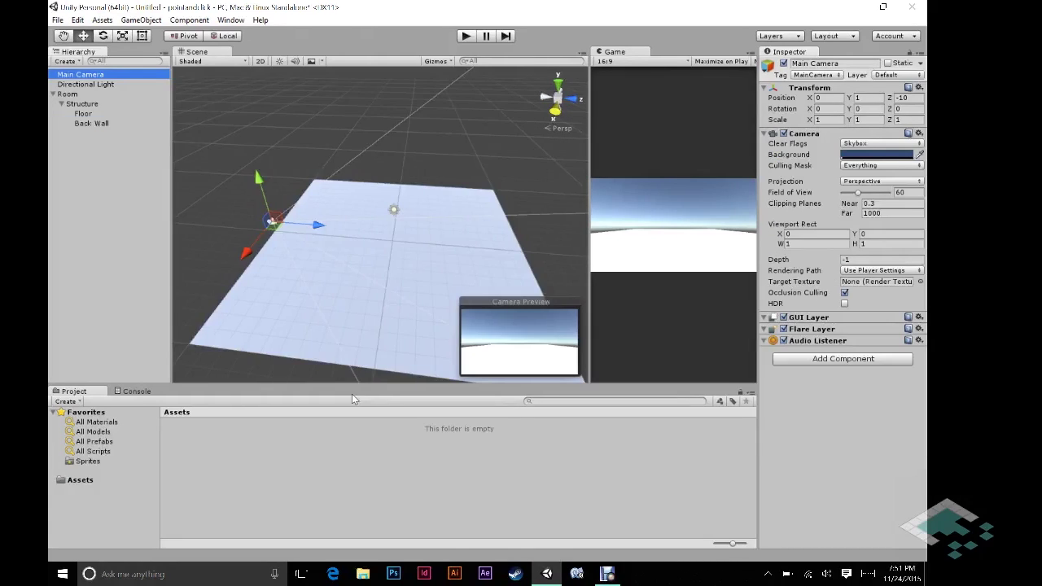
Rotate Back Wall upright to X -90, with Y and Z rotation set to 0
{"action": "left_click", "coordinate": [88, 75]}
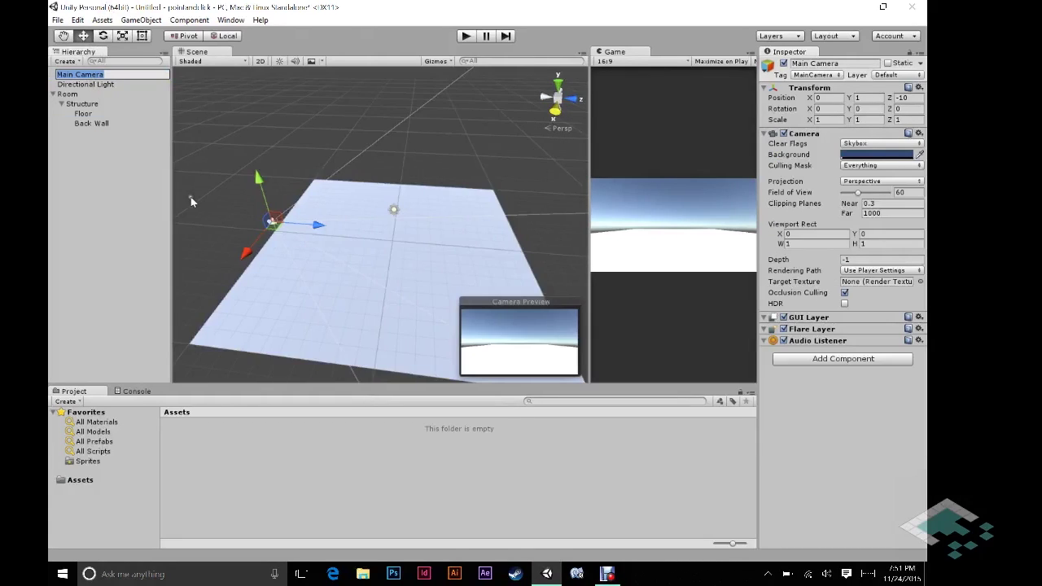
{"action": "left_click", "coordinate": [109, 84]}
{"action": "left_click", "coordinate": [279, 226]}
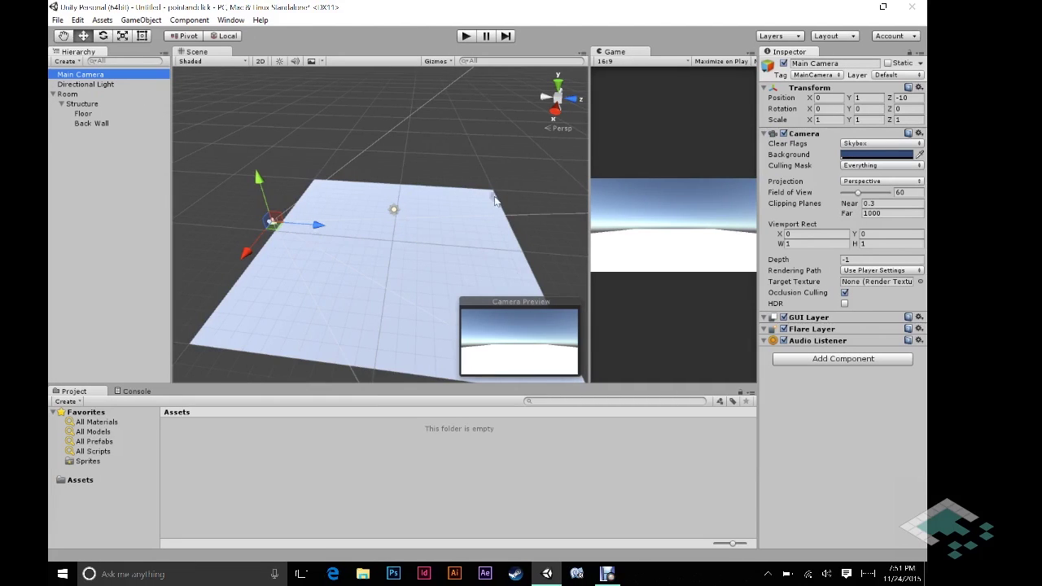
{"action": "left_click", "coordinate": [92, 123]}
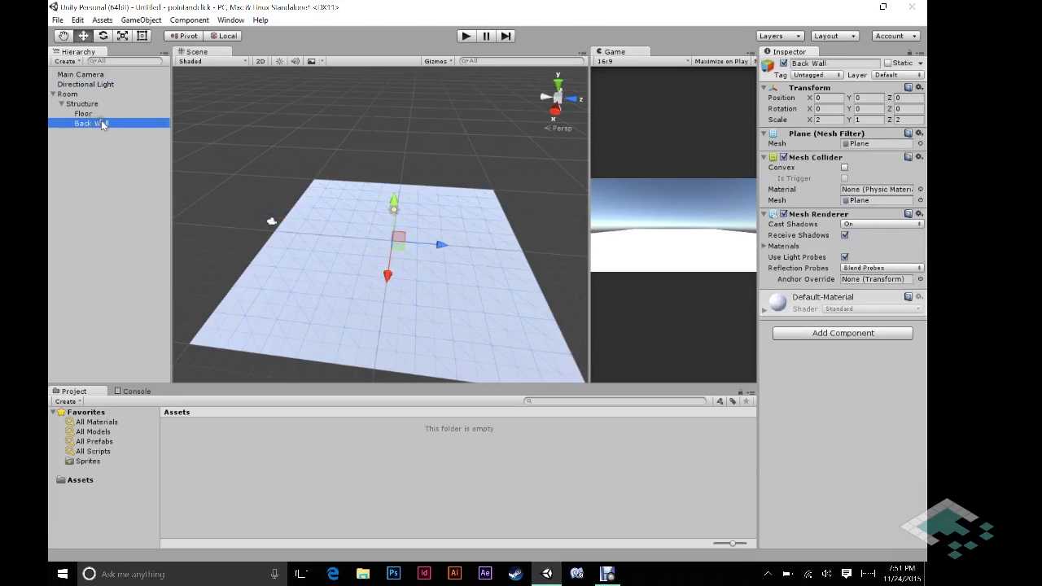
{"action": "left_click", "coordinate": [103, 35]}
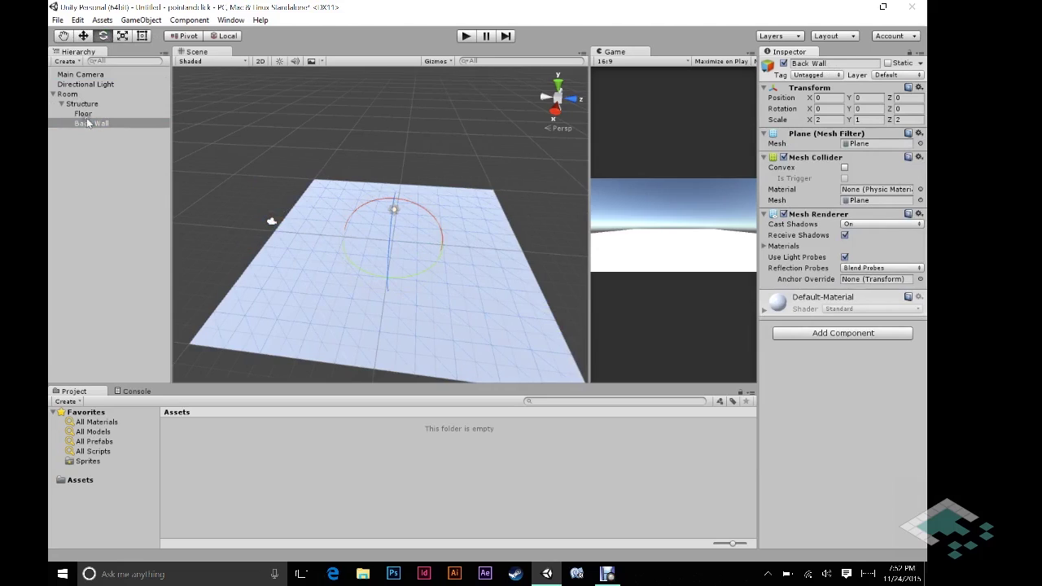
{"action": "left_click_drag", "start_coordinate": [420, 204], "coordinate": [230, 226]}
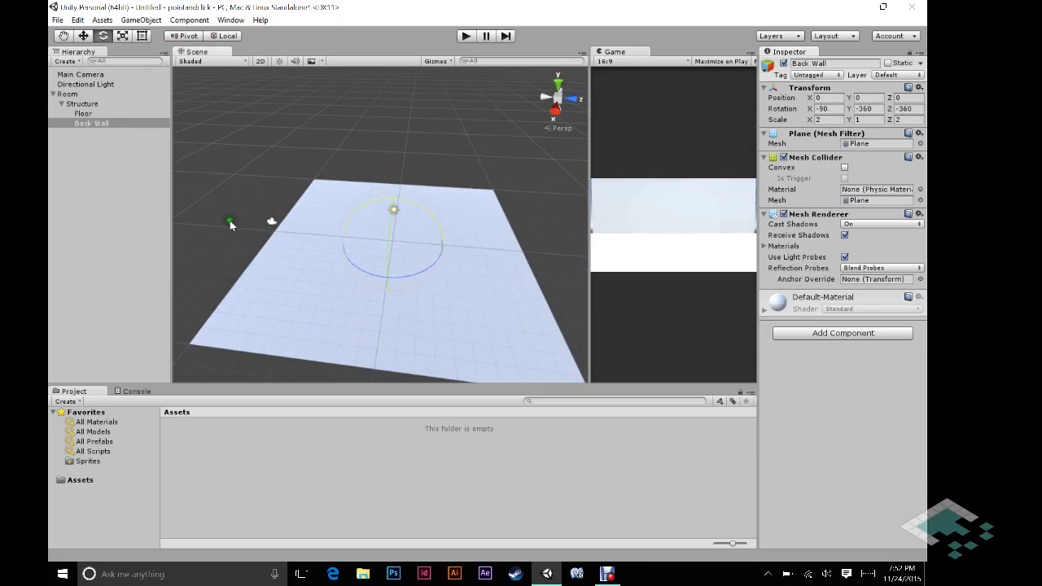
{"action": "left_click", "coordinate": [878, 109]}
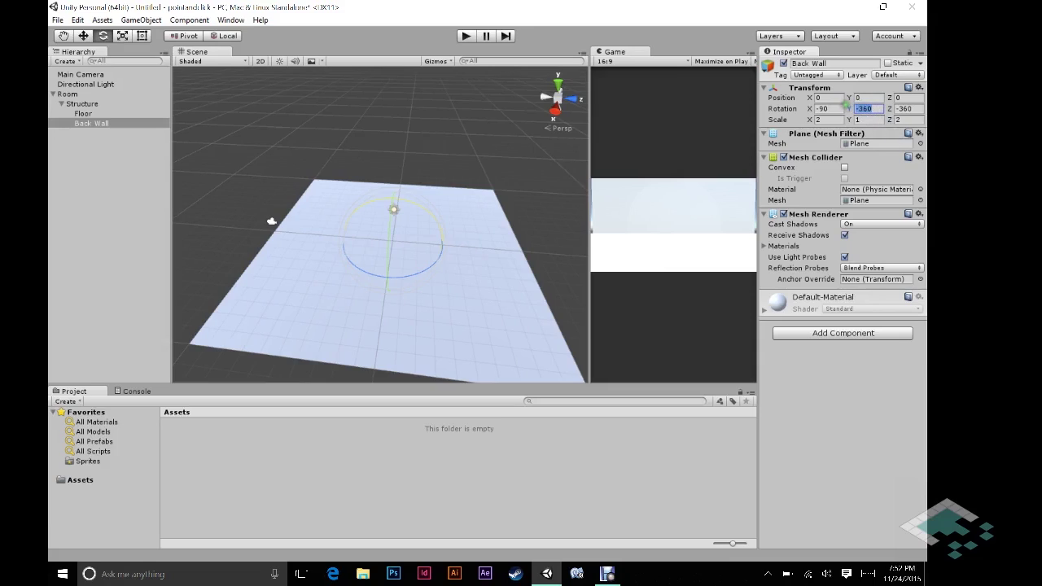
{"action": "type", "text": "0"}
{"action": "key", "text": "Tab"}
{"action": "type", "text": "0"}
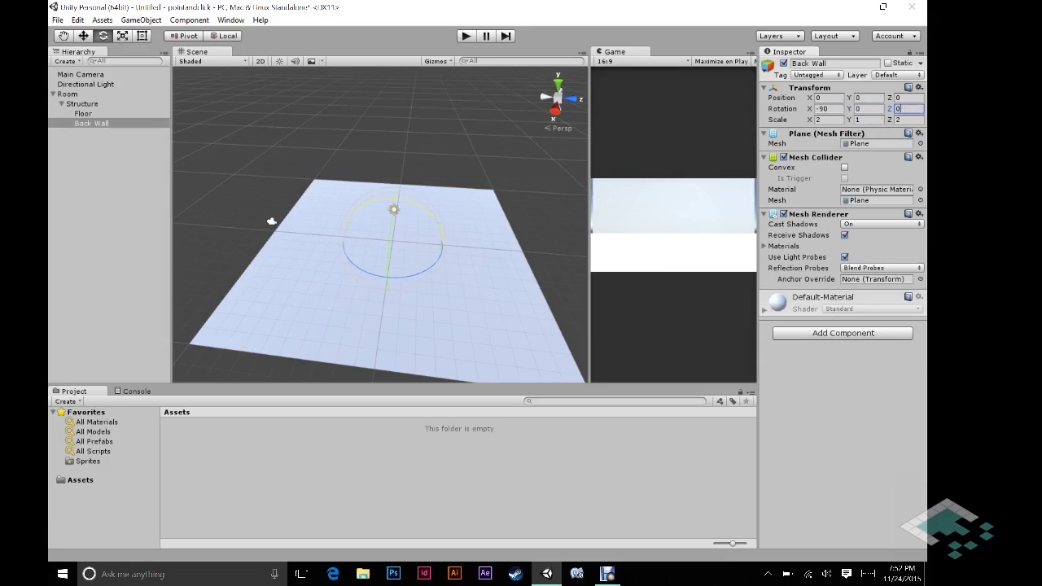
{"action": "left_click", "coordinate": [826, 108]}
Set Back Wall's Z scale to 1 and move it to Z position 9
{"action": "left_click_drag", "start_coordinate": [306, 279], "coordinate": [464, 234], "text": "alt"}
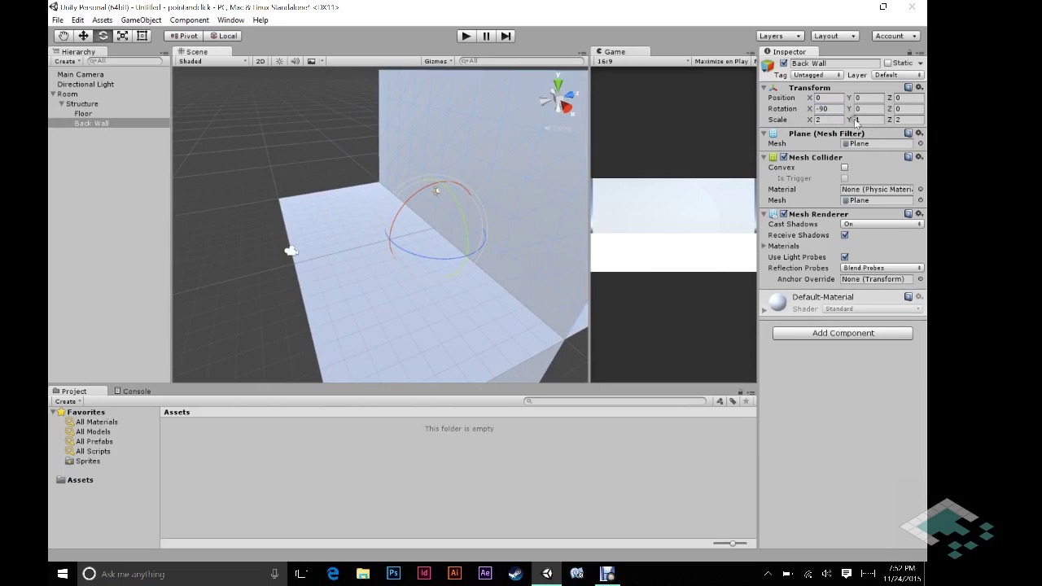
{"action": "left_click", "coordinate": [904, 120]}
{"action": "type", "text": "1"}
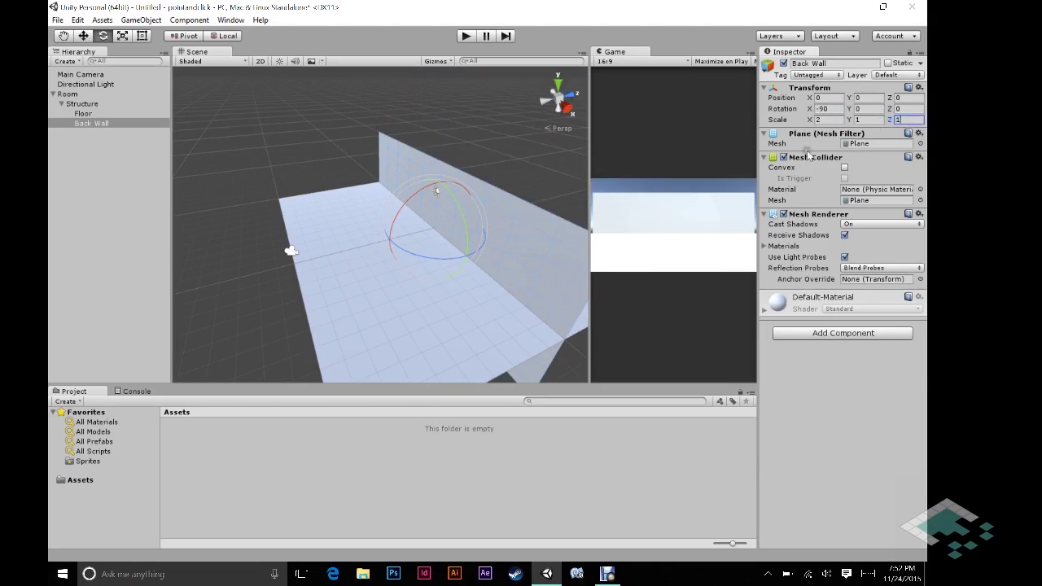
{"action": "left_click", "coordinate": [902, 98]}
{"action": "type", "text": "9"}
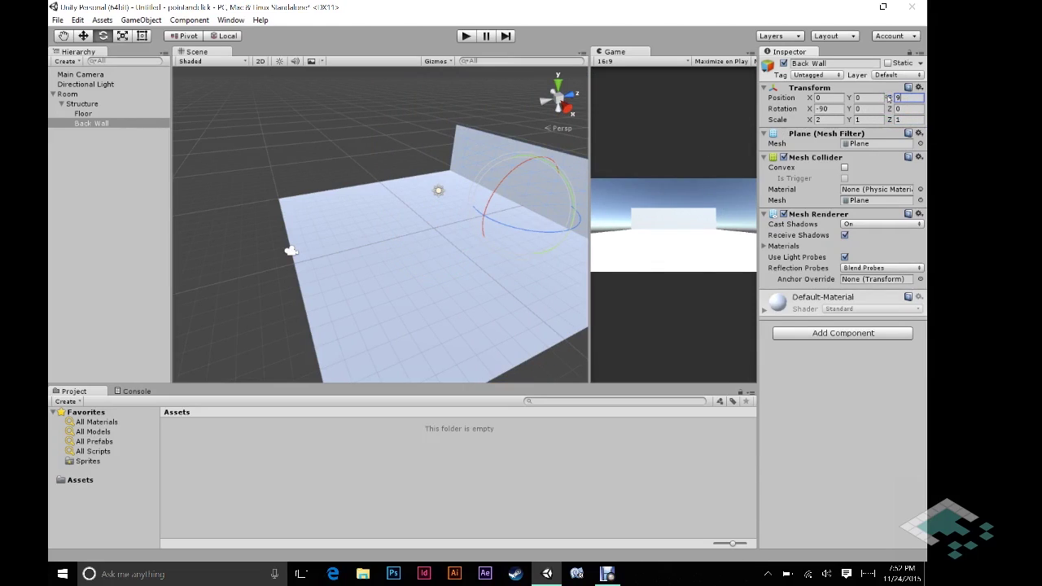
{"action": "left_click_drag", "start_coordinate": [561, 255], "coordinate": [389, 277], "text": "alt"}
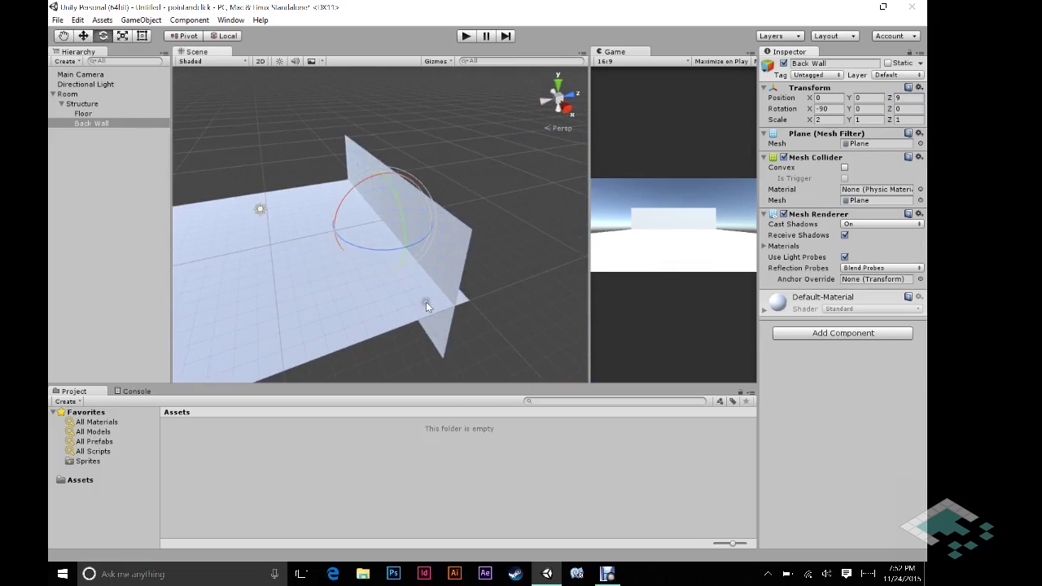
{"action": "left_click_drag", "start_coordinate": [301, 259], "coordinate": [257, 291], "text": "alt"}
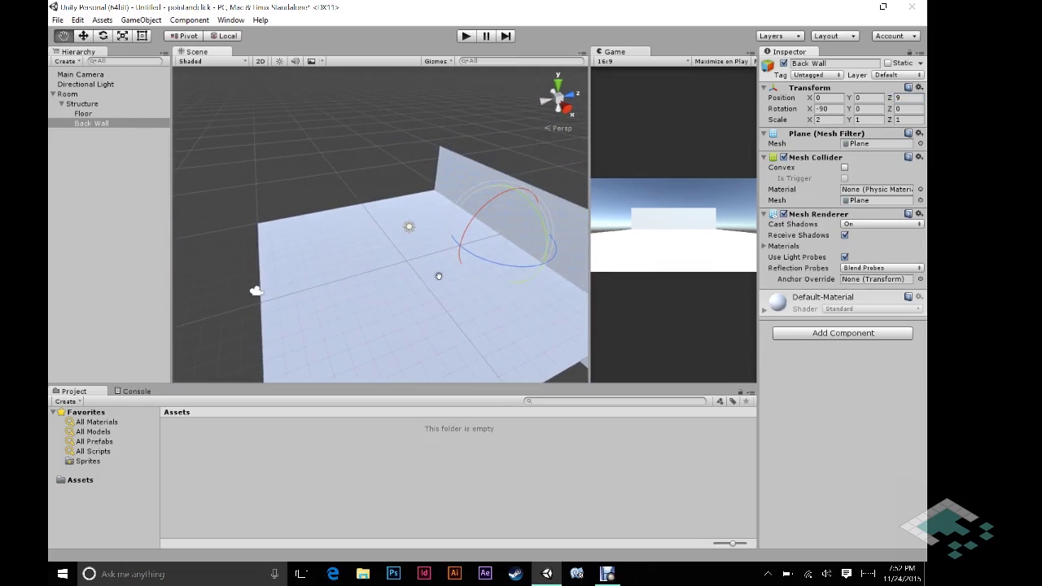
Duplicate Back Wall and name the copy 'Front Wall'
{"action": "left_click", "coordinate": [107, 124]}
{"action": "key", "text": "ctrl+d"}
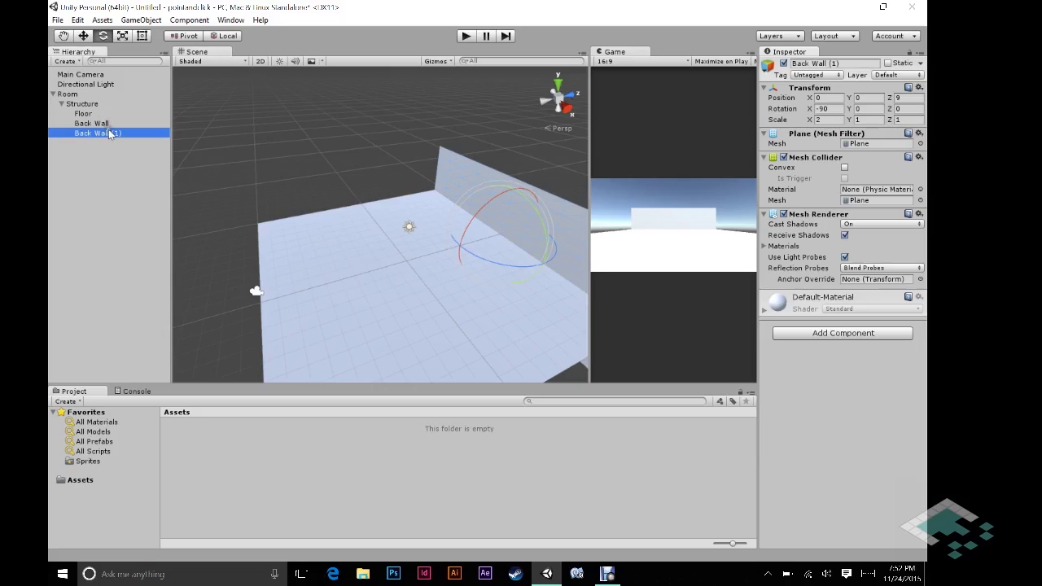
{"action": "left_click", "coordinate": [110, 133]}
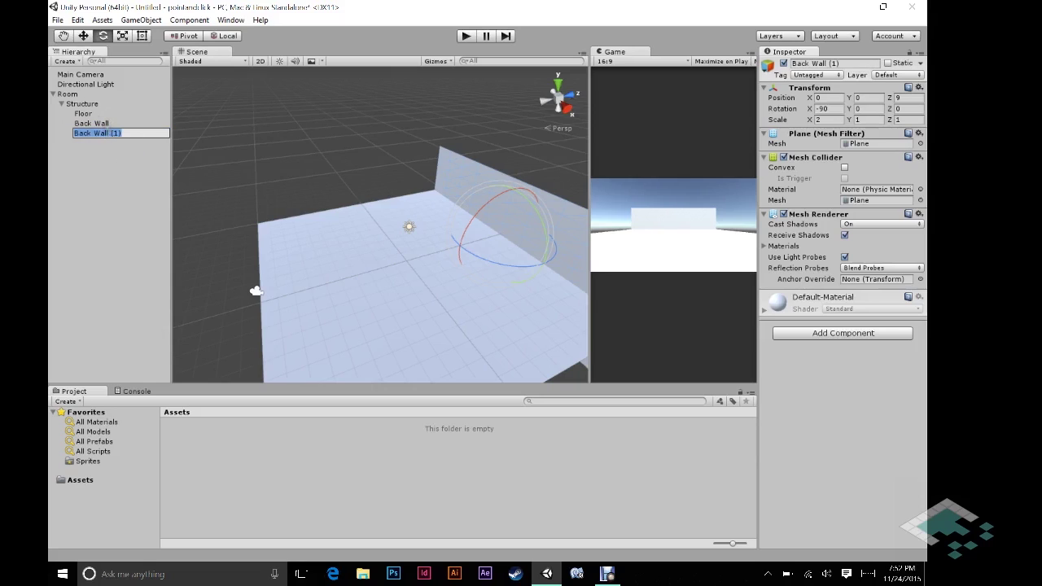
{"action": "type", "text": "Front Wall"}
{"action": "key", "text": "Return"}
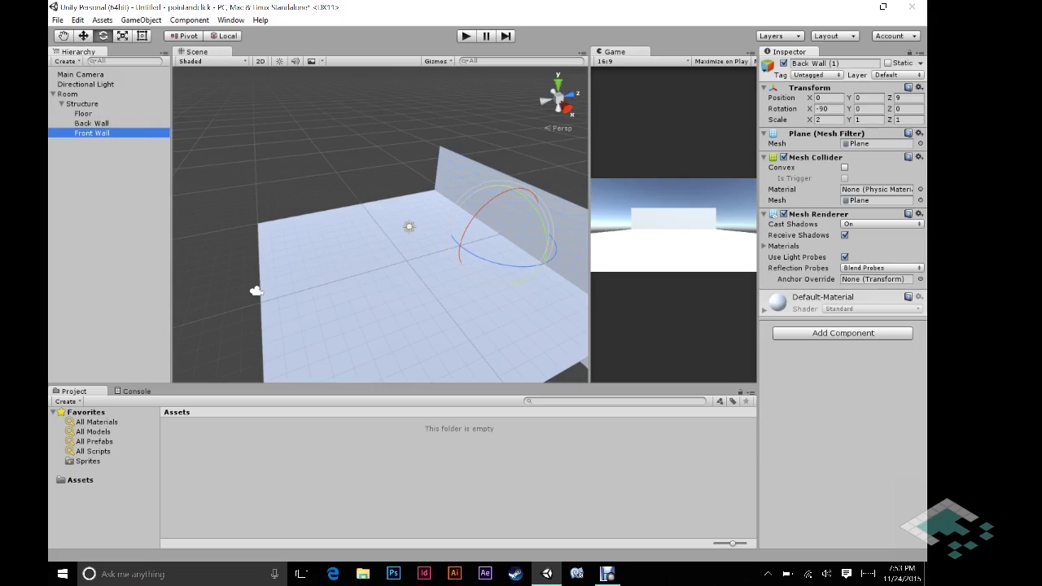
Set Front Wall's X rotation to 90 and its Z position to -9
{"action": "left_click", "coordinate": [824, 109]}
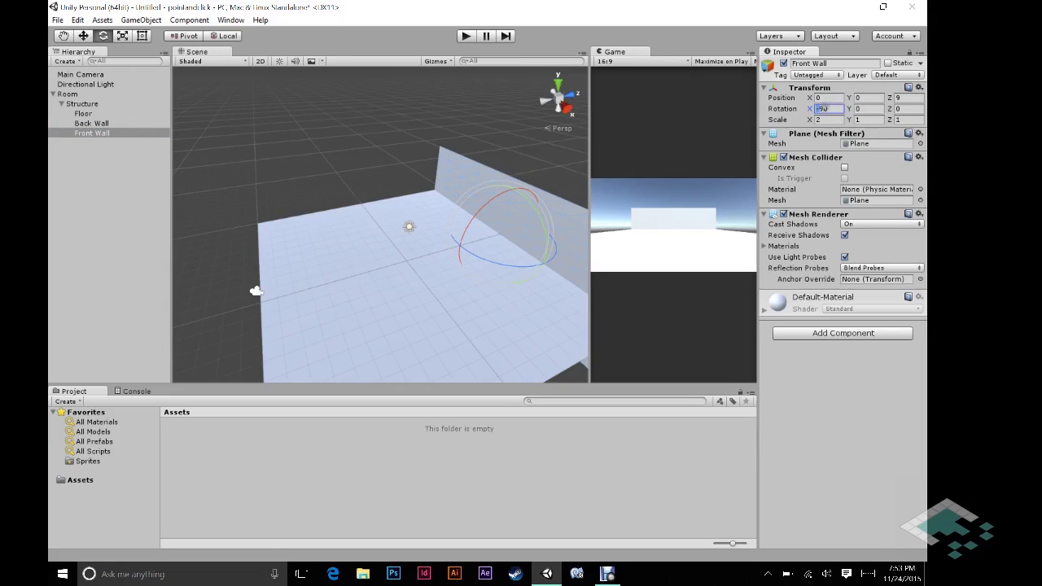
{"action": "type", "text": "90"}
{"action": "left_click", "coordinate": [894, 98]}
{"action": "type", "text": "-9"}
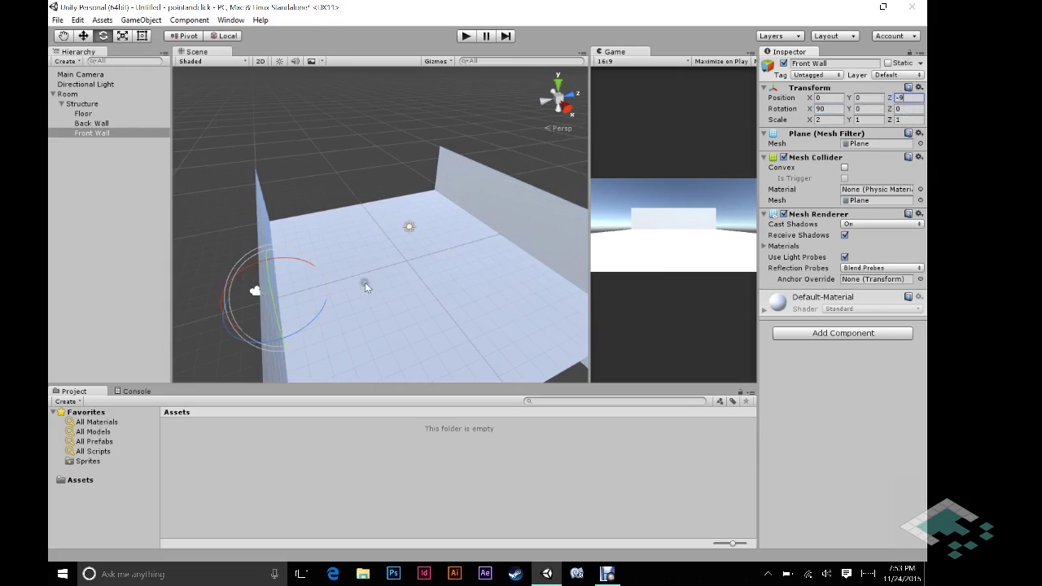
{"action": "middle_click_drag", "start_coordinate": [364, 281], "coordinate": [352, 233]}
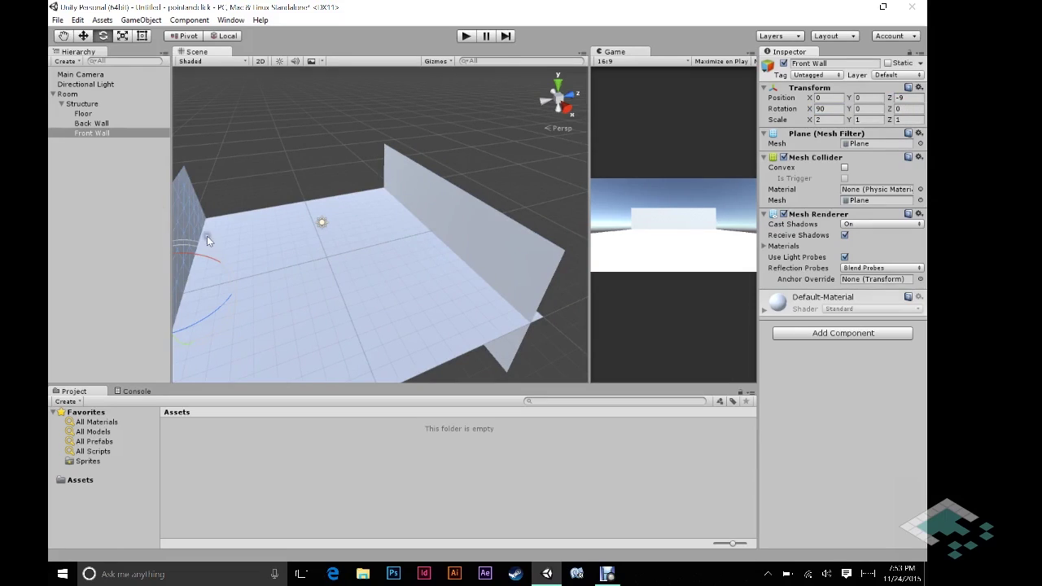
{"action": "left_click", "coordinate": [98, 123], "text": "ctrl"}
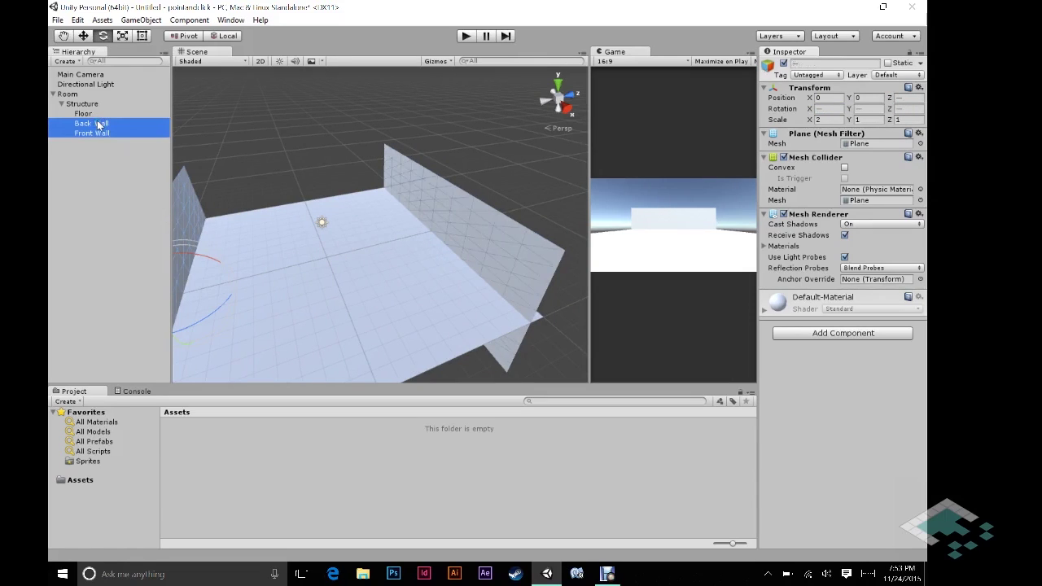
Duplicate the front and back walls and set the handle toggles to Center and Global
{"action": "key", "text": "ctrl+d"}
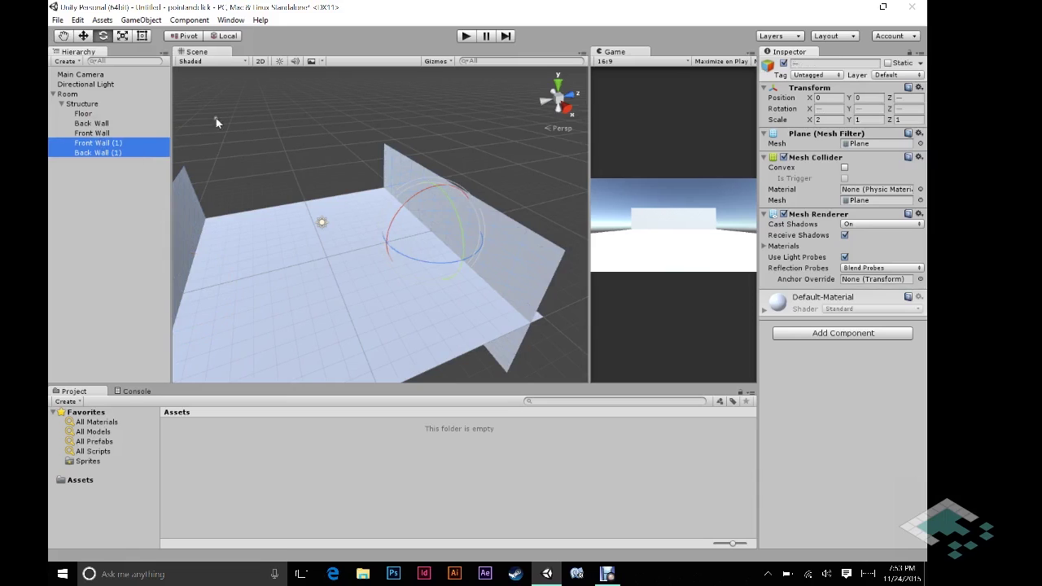
{"action": "left_click", "coordinate": [186, 36]}
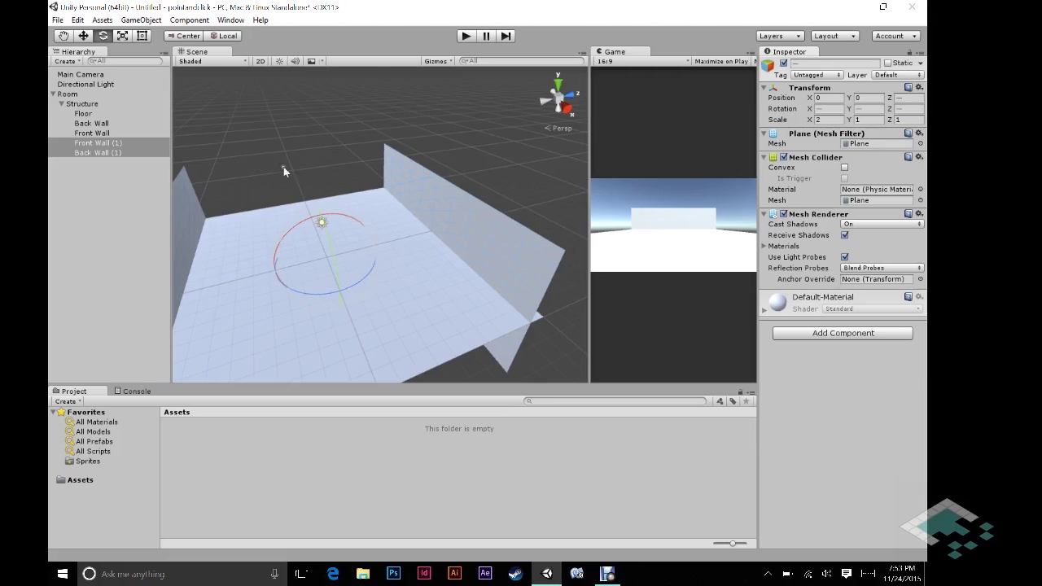
{"action": "left_click", "coordinate": [225, 36]}
Rotate the copied walls around the vertical axis to stand sideways as side walls
{"action": "left_click_drag", "start_coordinate": [356, 281], "coordinate": [434, 154]}
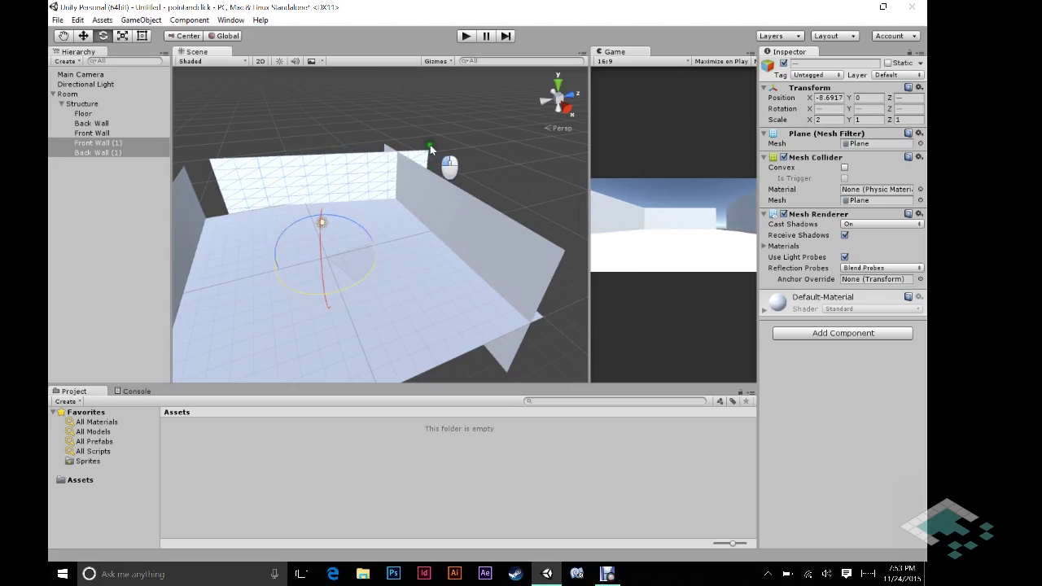
{"action": "key", "text": "ctrl+z"}
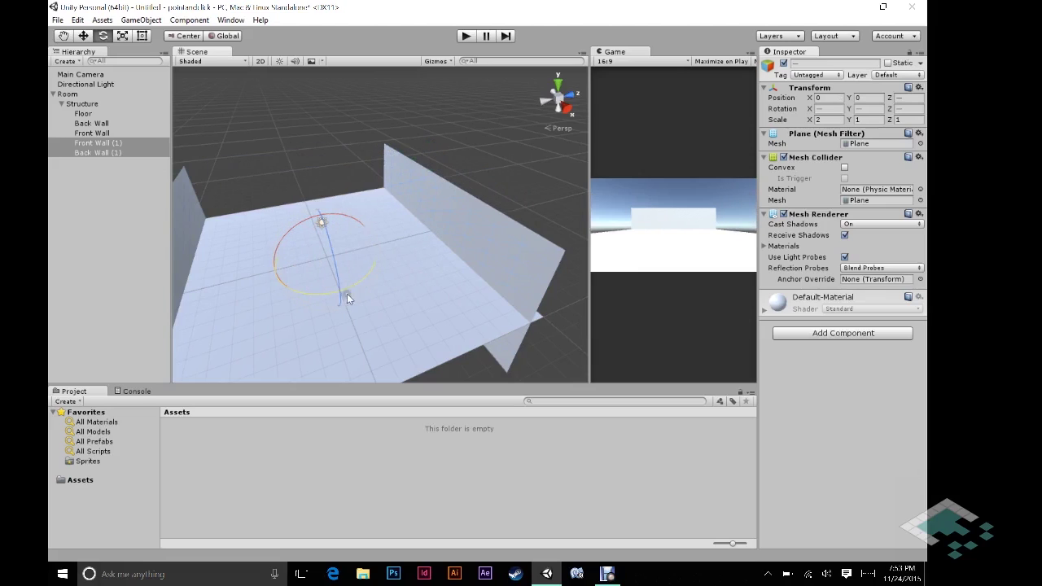
{"action": "left_click_drag", "start_coordinate": [355, 284], "coordinate": [538, 293]}
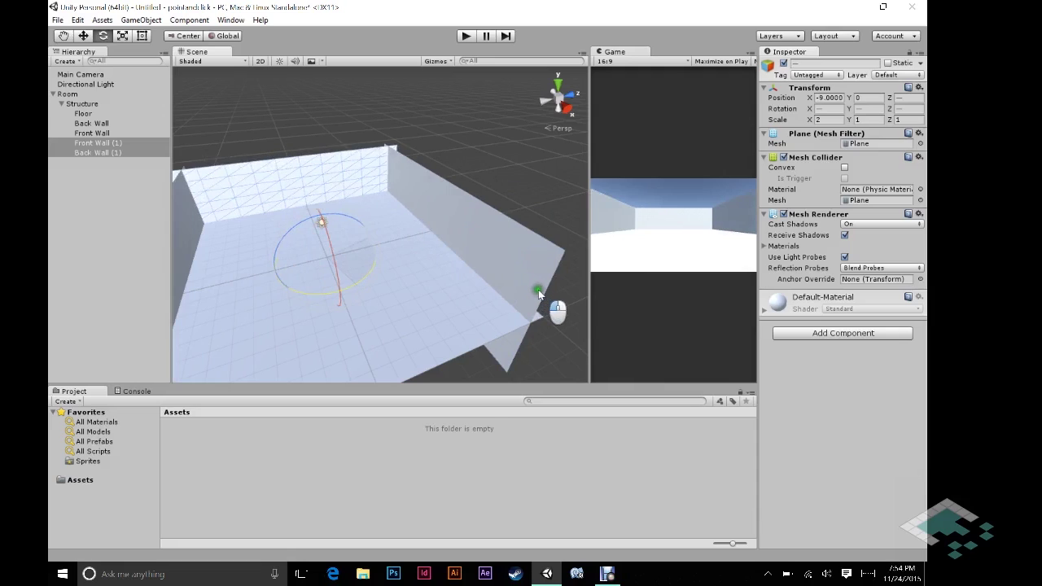
{"action": "mouse_move", "coordinate": [538, 294]}
{"action": "left_mouse_down"}
{"action": "mouse_move", "coordinate": [457, 268]}
{"action": "mouse_move", "coordinate": [535, 291]}
{"action": "left_mouse_up"}
{"action": "middle_click_drag", "start_coordinate": [335, 244], "coordinate": [459, 299]}
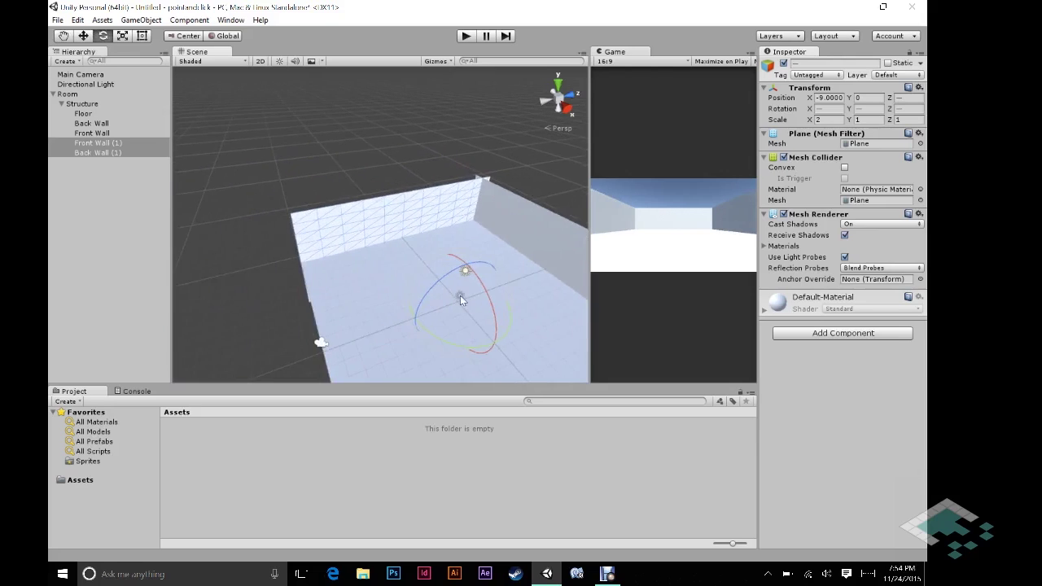
{"action": "left_click_drag", "start_coordinate": [460, 299], "coordinate": [301, 230], "text": "alt"}
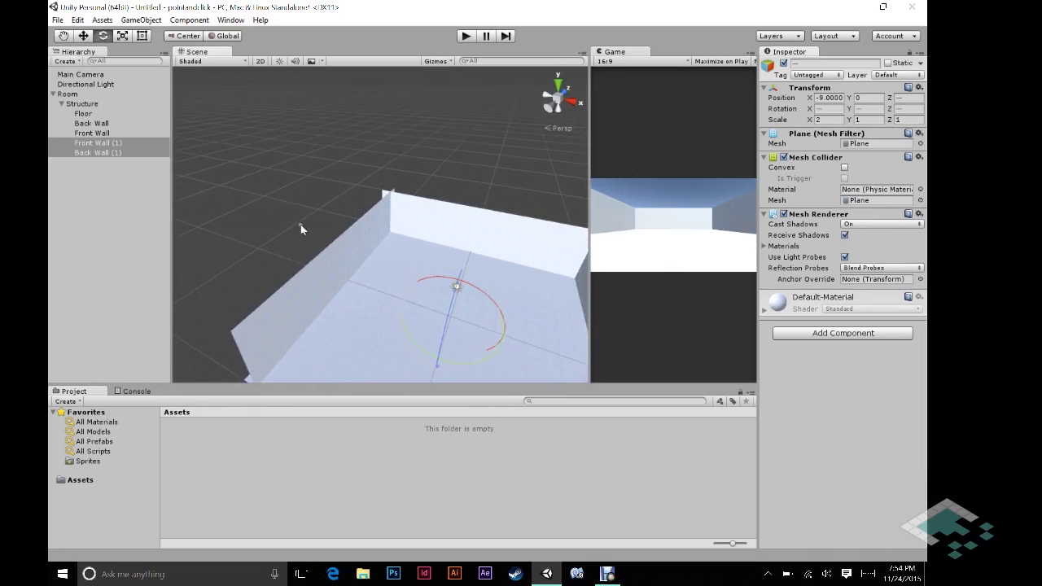
Rename Back Wall (1) to 'Left Wall'
{"action": "left_click", "coordinate": [331, 268]}
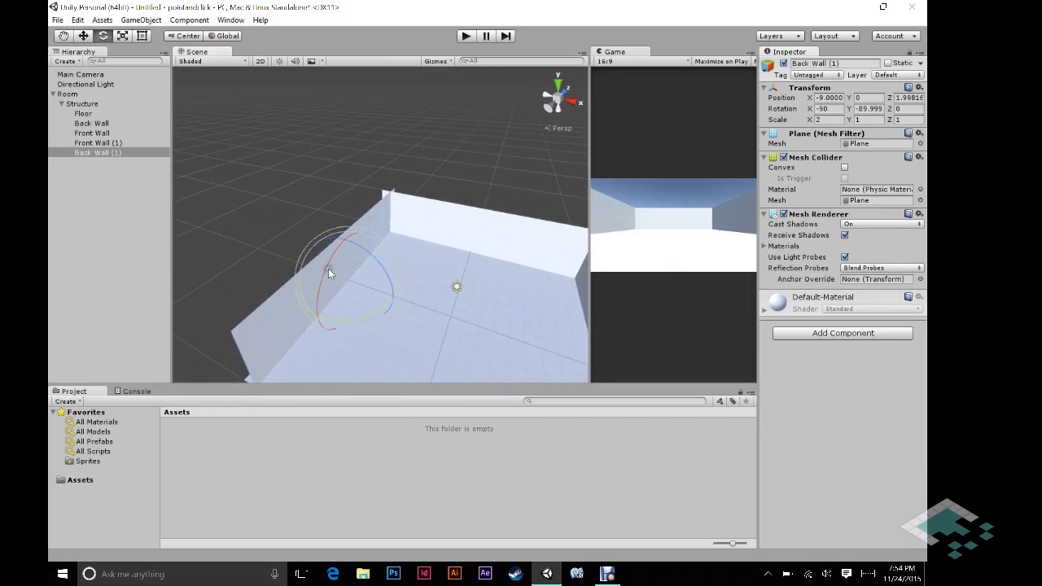
{"action": "left_click", "coordinate": [117, 153]}
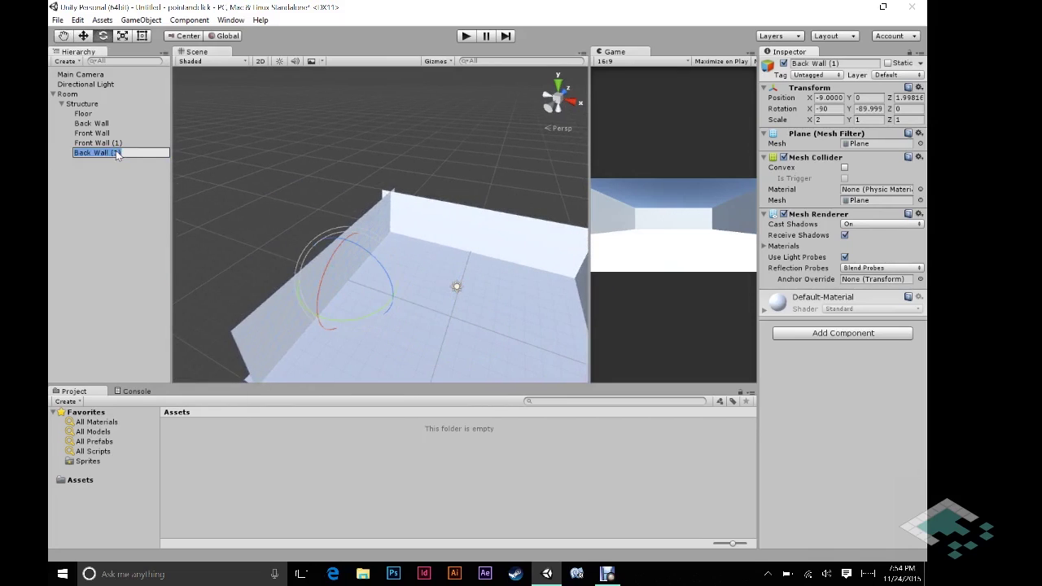
{"action": "type", "text": "Left Wall"}
{"action": "key", "text": "Return"}
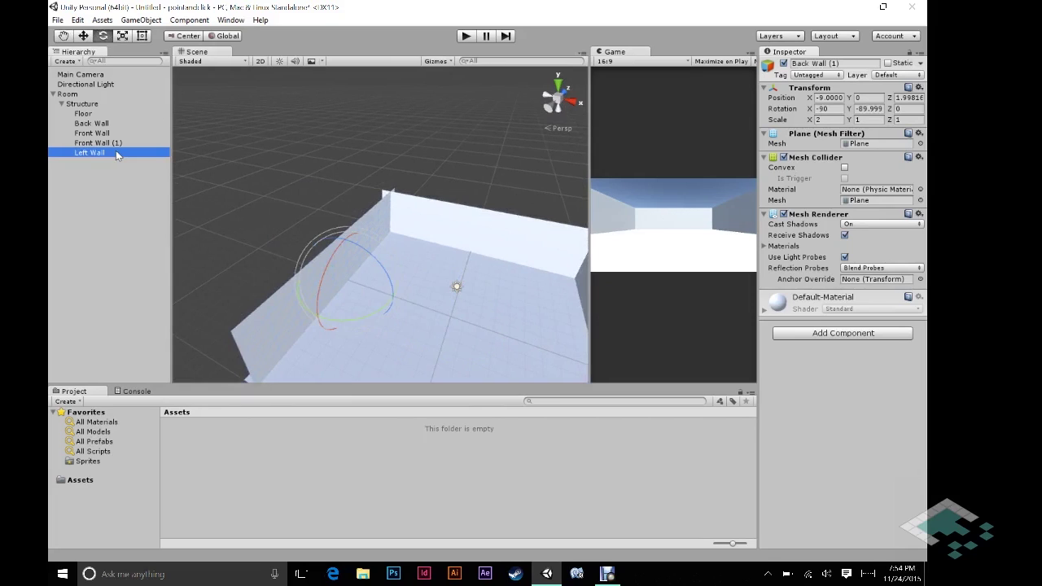
Rename Front Wall (1) to 'Right Wall'
{"action": "left_click", "coordinate": [92, 144]}
{"action": "left_click", "coordinate": [92, 146]}
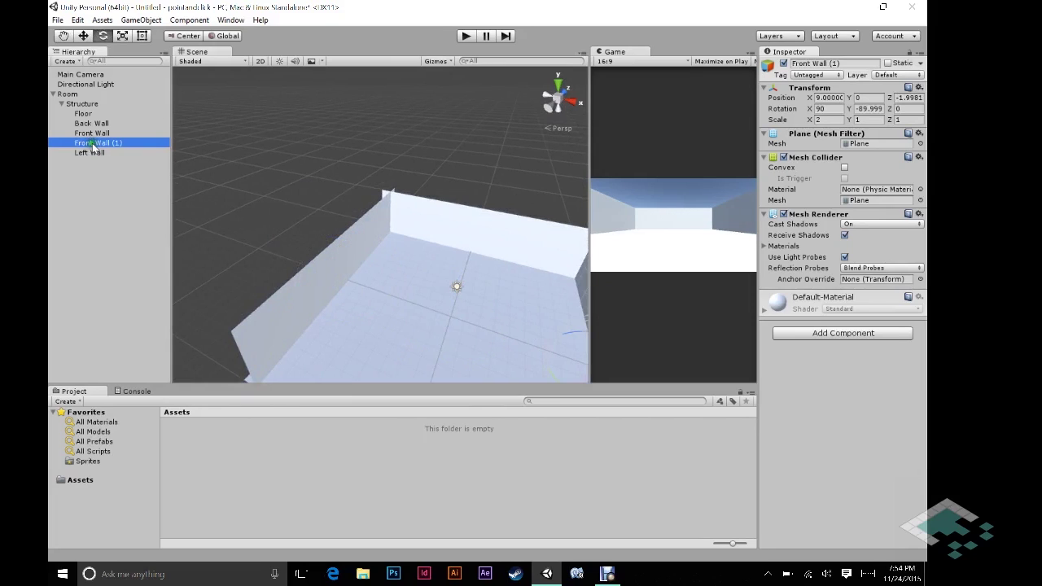
{"action": "left_click_drag", "start_coordinate": [396, 281], "coordinate": [318, 175], "text": "alt"}
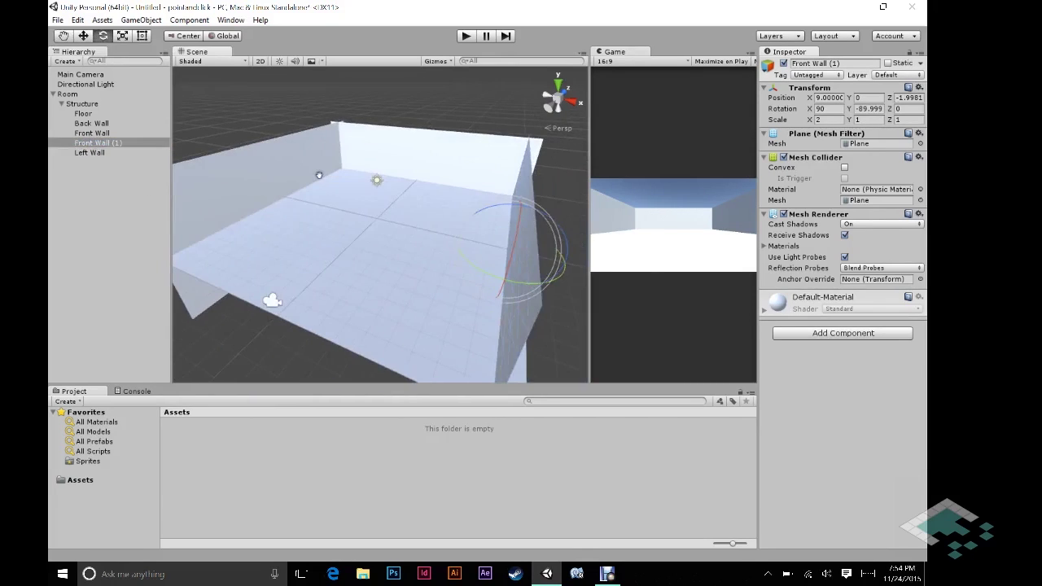
{"action": "left_click", "coordinate": [98, 143]}
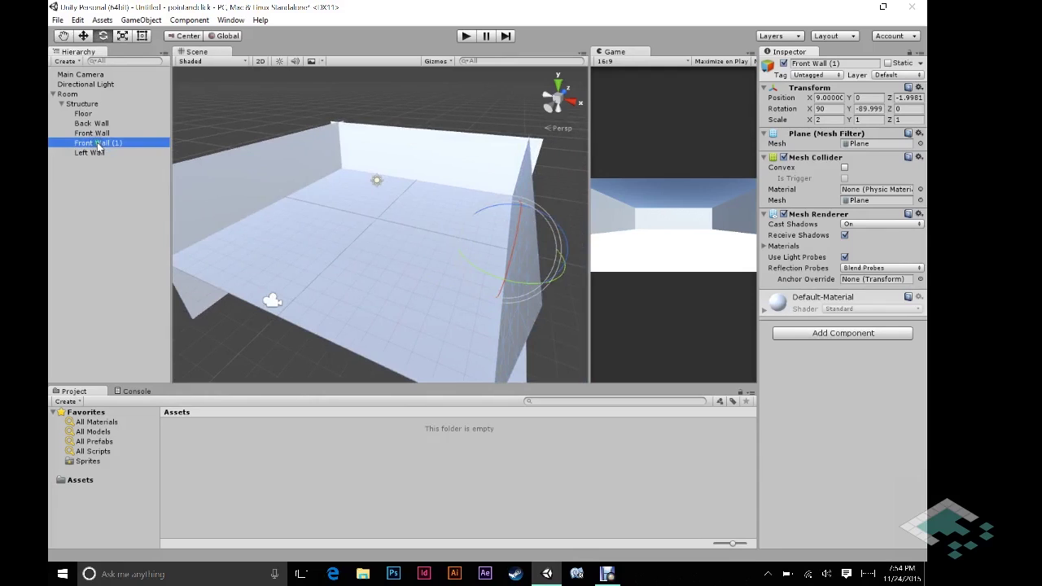
{"action": "type", "text": "Right"}
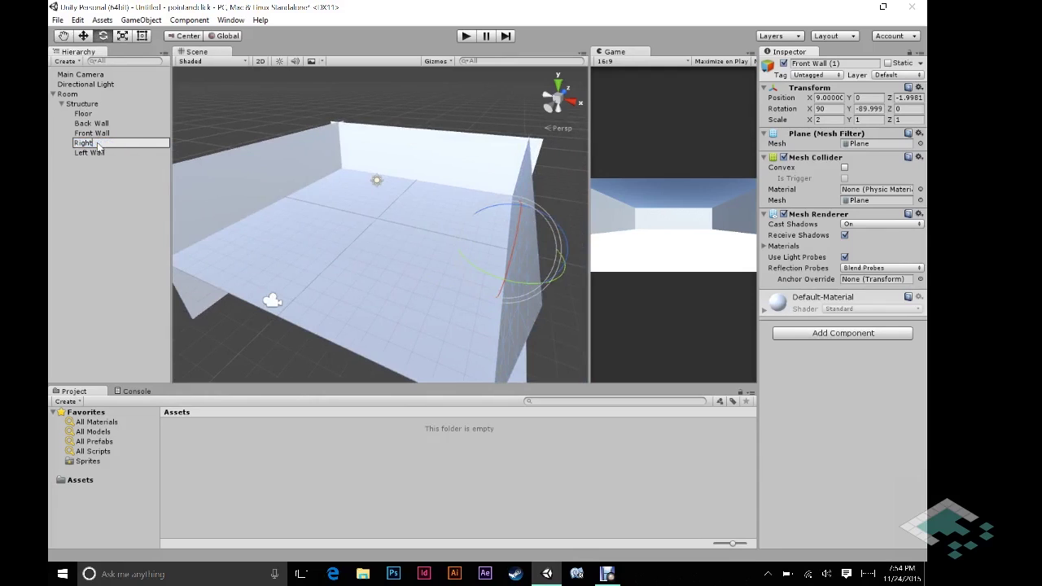
{"action": "type", "text": " Wall"}
{"action": "key", "text": "Return"}
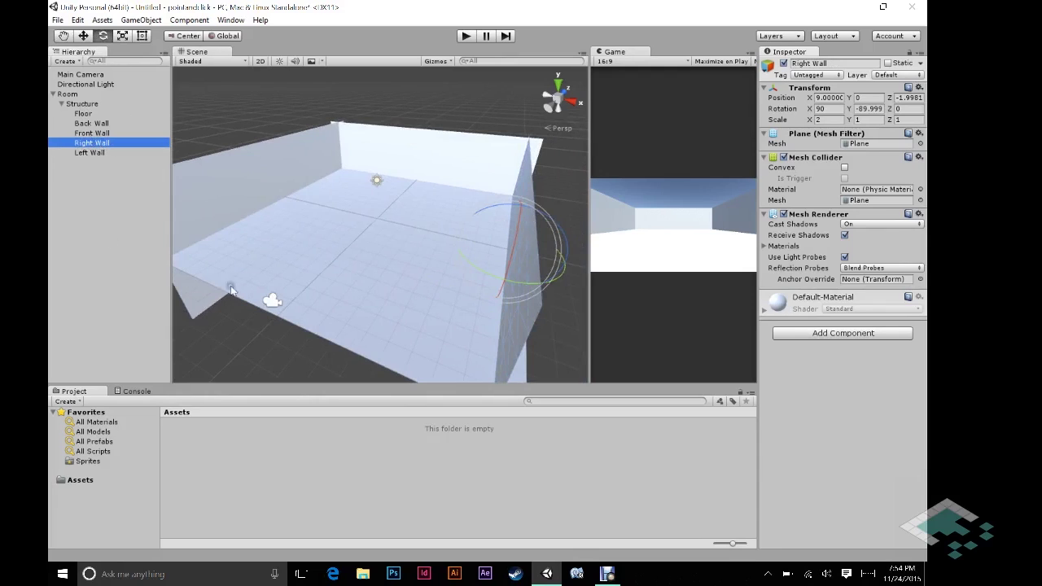
{"action": "middle_click_drag", "start_coordinate": [295, 223], "coordinate": [343, 265]}
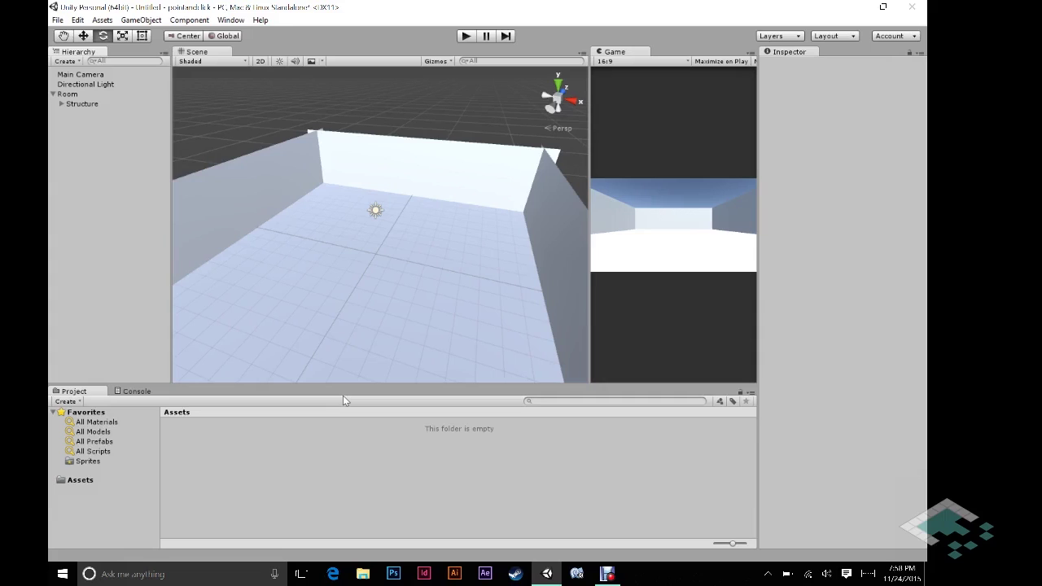
Add a 3D Cube and reset its Transform to the origin
{"action": "left_click", "coordinate": [141, 19]}
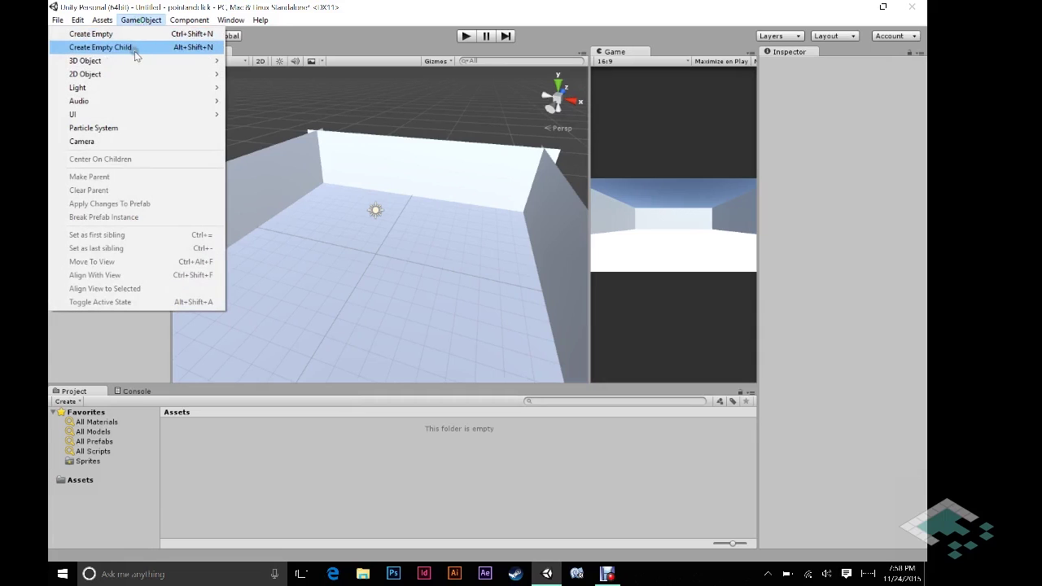
{"action": "mouse_move", "coordinate": [134, 61]}
{"action": "left_click", "coordinate": [236, 61]}
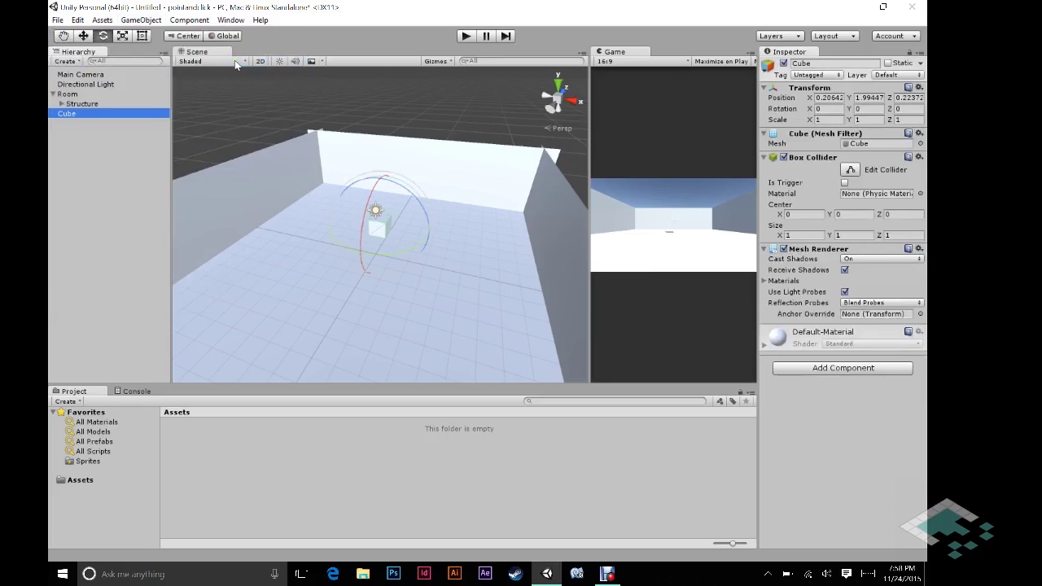
{"action": "right_click", "coordinate": [810, 90]}
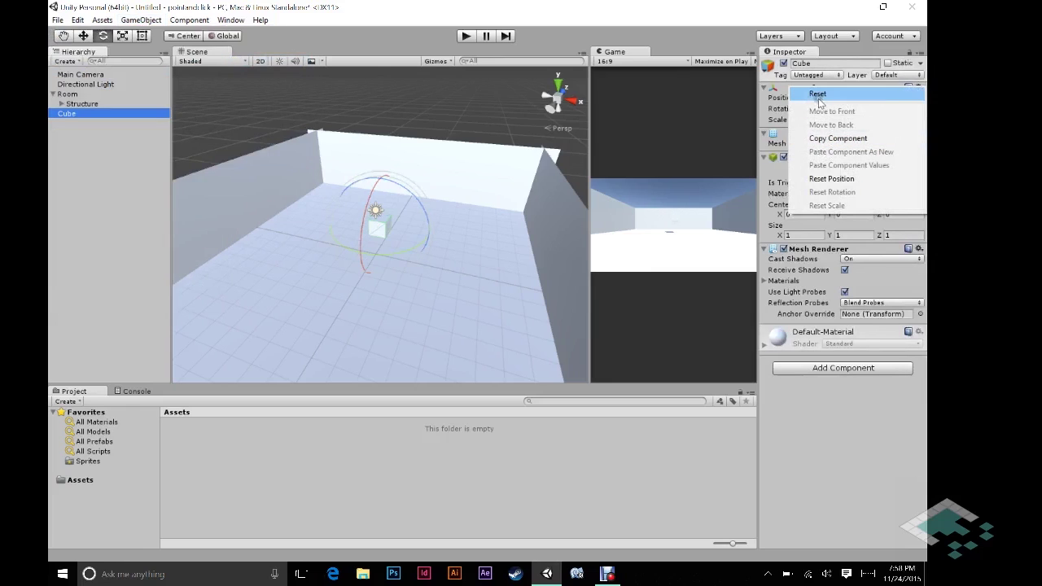
{"action": "left_click", "coordinate": [818, 95]}
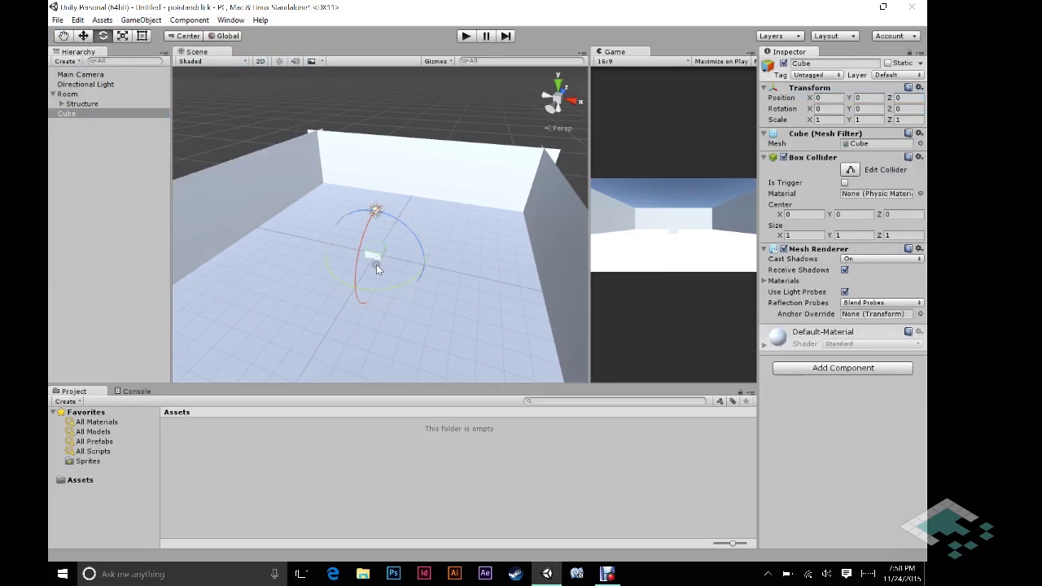
{"action": "scroll", "coordinate": [392, 275], "scroll_direction": "up", "scroll_amount": 5}
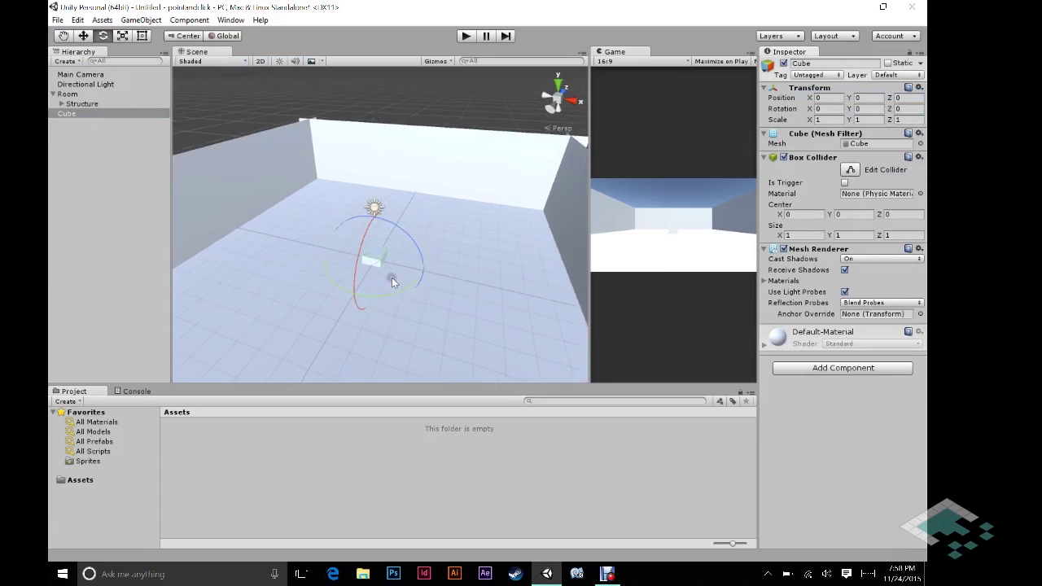
{"action": "scroll", "coordinate": [401, 260], "scroll_direction": "up", "scroll_amount": 3}
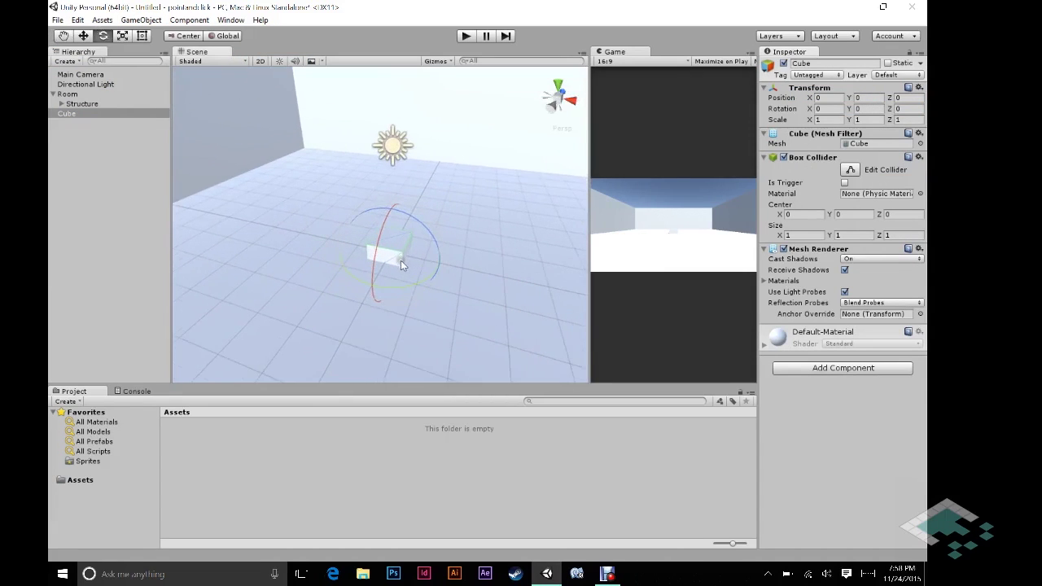
With Pivot handles and the Move tool, lift the cube to Y 1.86
{"action": "left_click", "coordinate": [187, 36]}
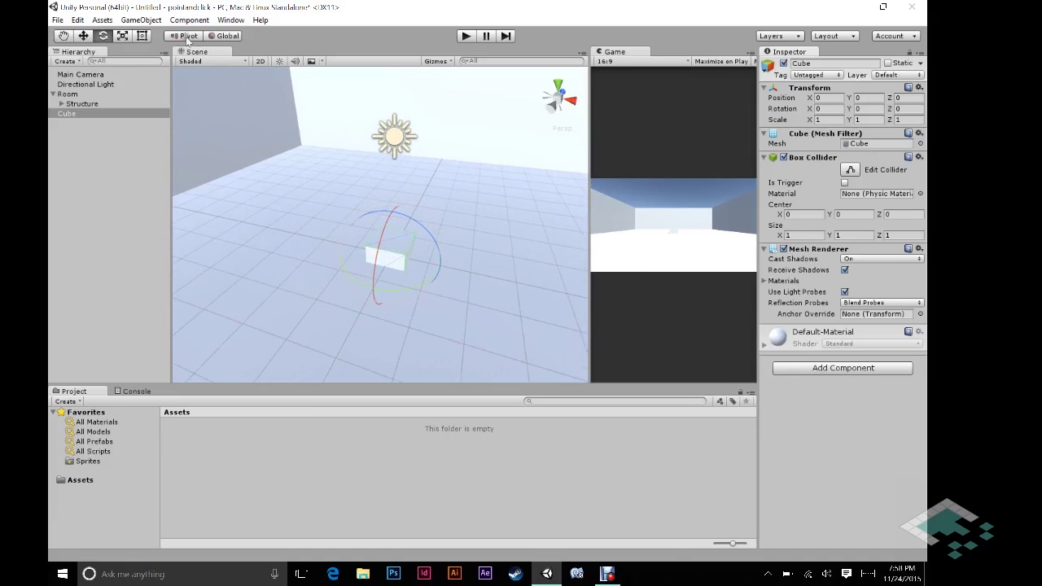
{"action": "left_click", "coordinate": [84, 36]}
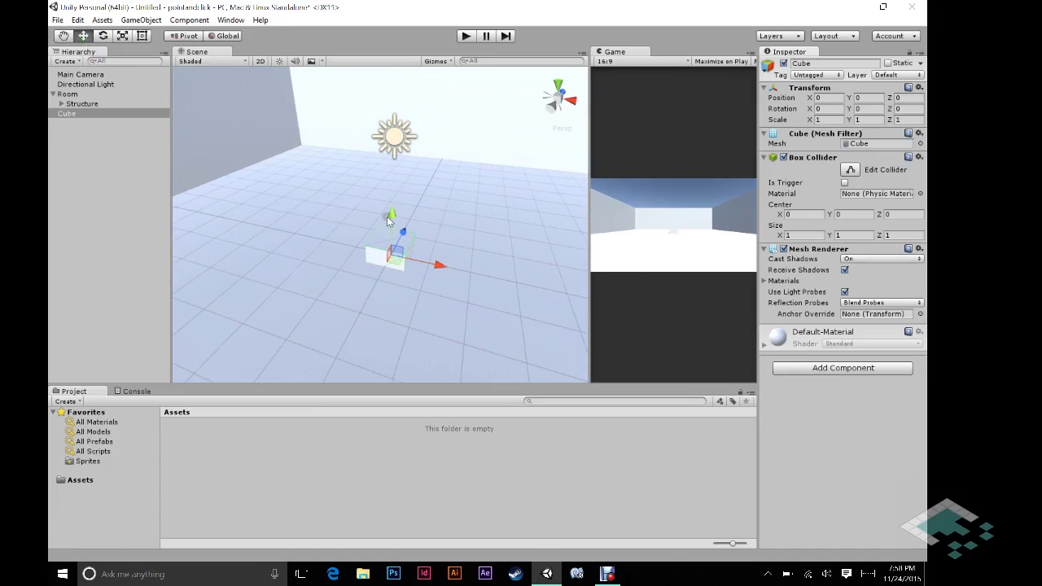
{"action": "left_click_drag", "start_coordinate": [392, 218], "coordinate": [394, 220]}
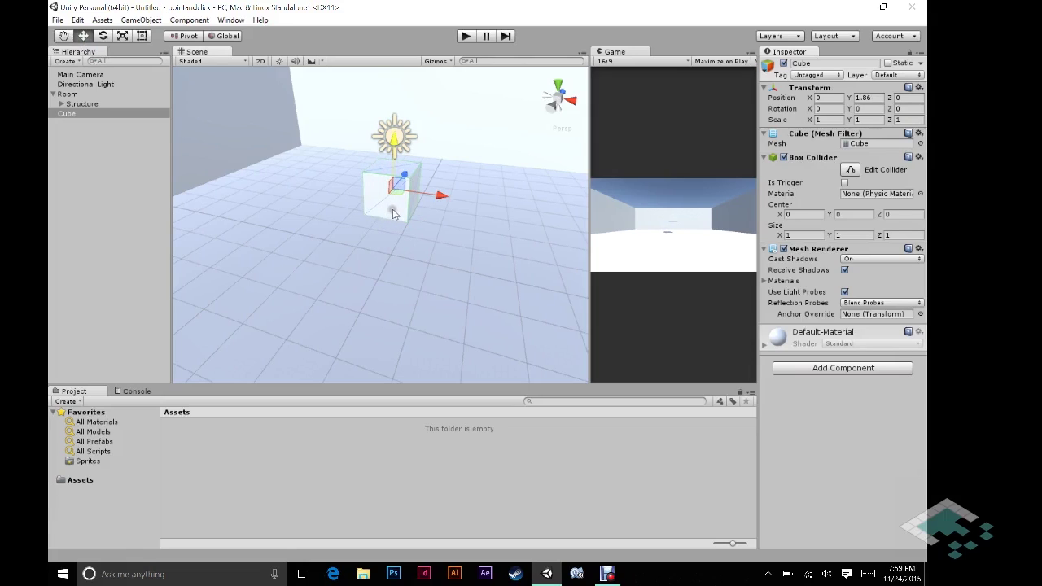
{"action": "left_click", "coordinate": [143, 20]}
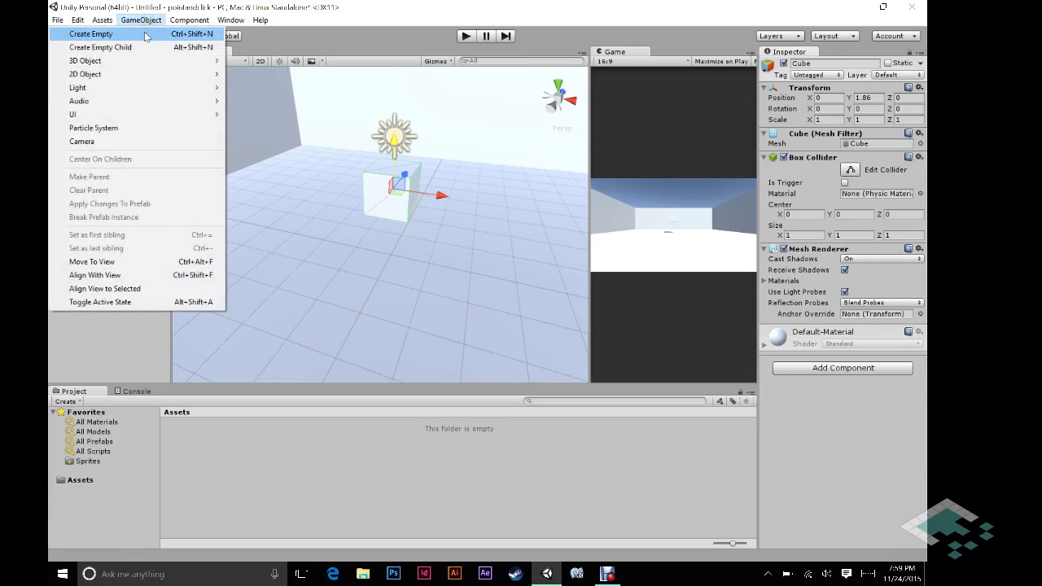
Create an empty object named 'Table' and reset its Transform
{"action": "left_click", "coordinate": [146, 35]}
{"action": "left_click", "coordinate": [78, 123]}
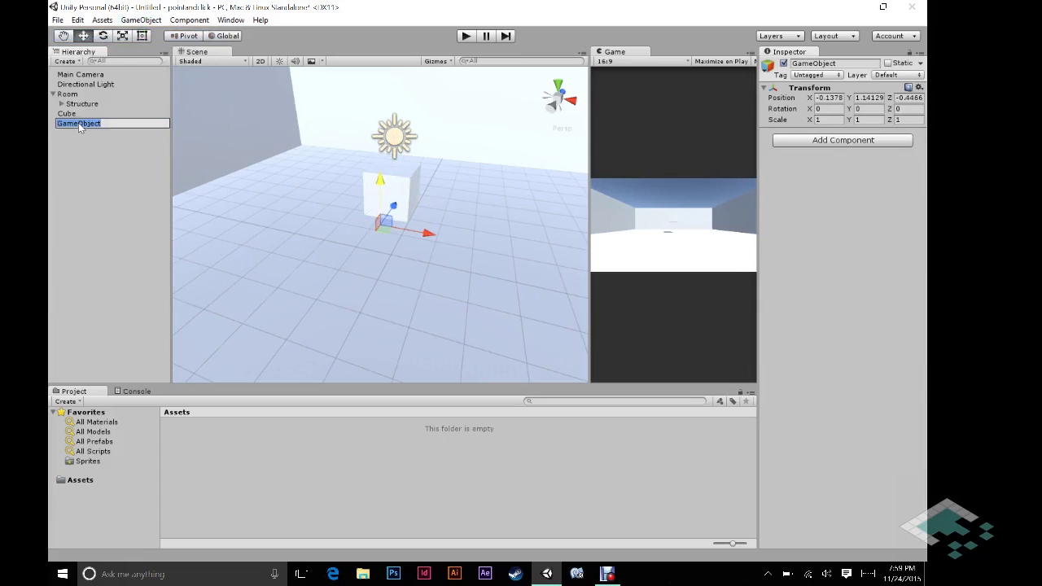
{"action": "type", "text": "Table"}
{"action": "key", "text": "Return"}
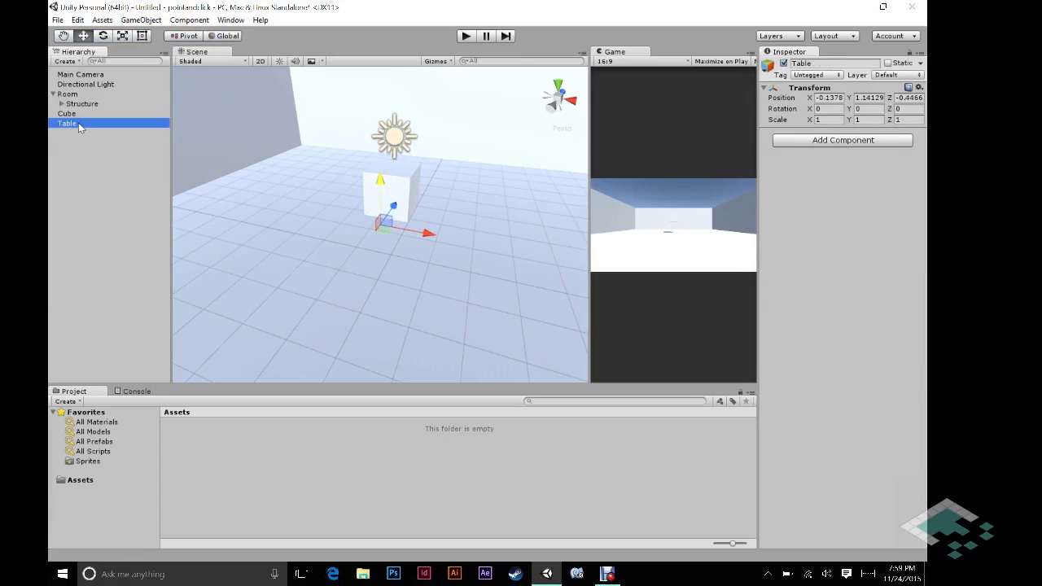
{"action": "right_click", "coordinate": [793, 88]}
{"action": "left_click", "coordinate": [804, 98]}
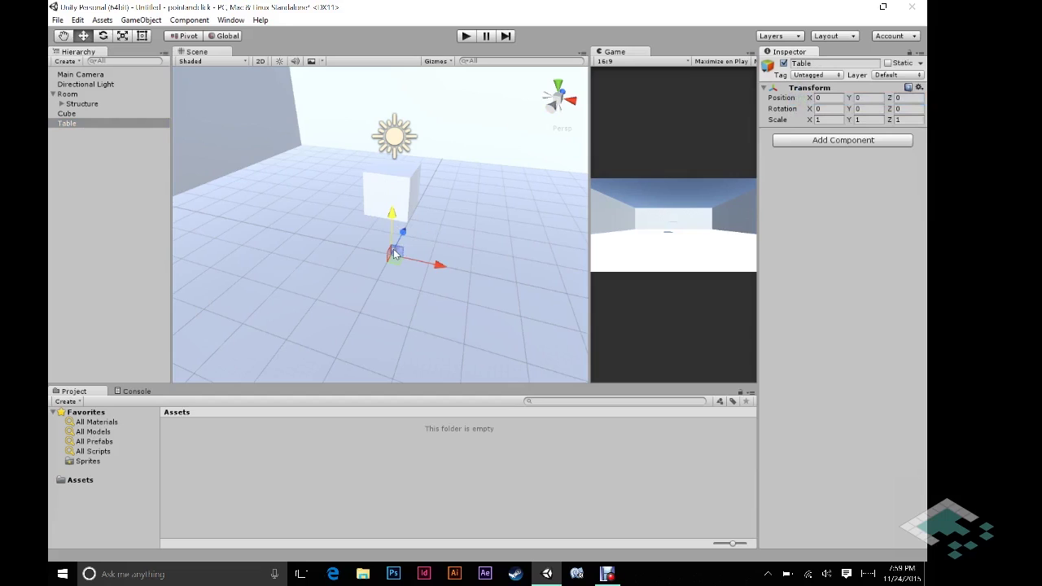
Rename the Cube to 'Table_Model' and reset its Transform
{"action": "left_click", "coordinate": [65, 114]}
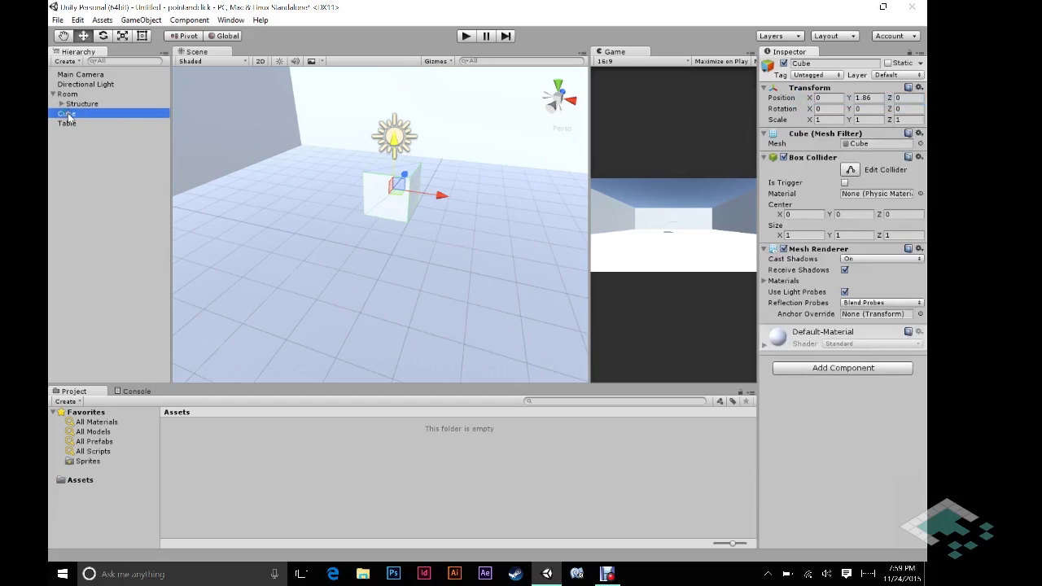
{"action": "left_click", "coordinate": [67, 114]}
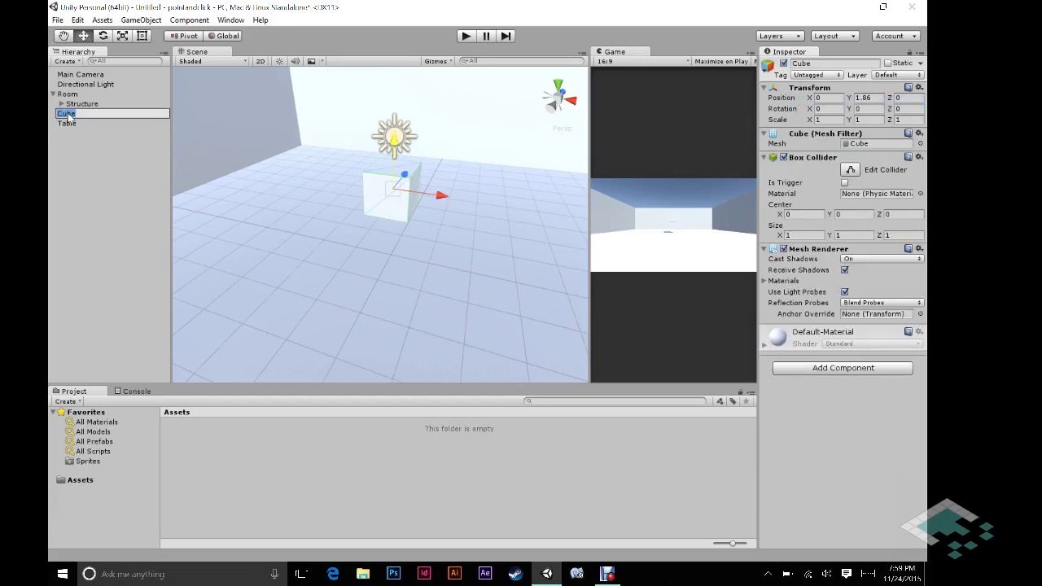
{"action": "type", "text": "Table_Model"}
{"action": "key", "text": "Return"}
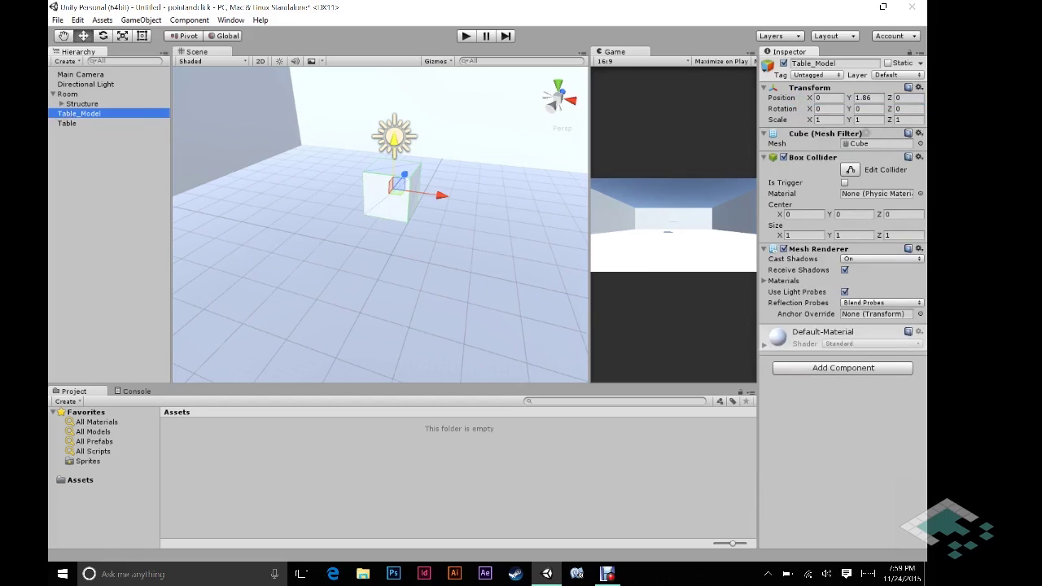
{"action": "right_click", "coordinate": [839, 88]}
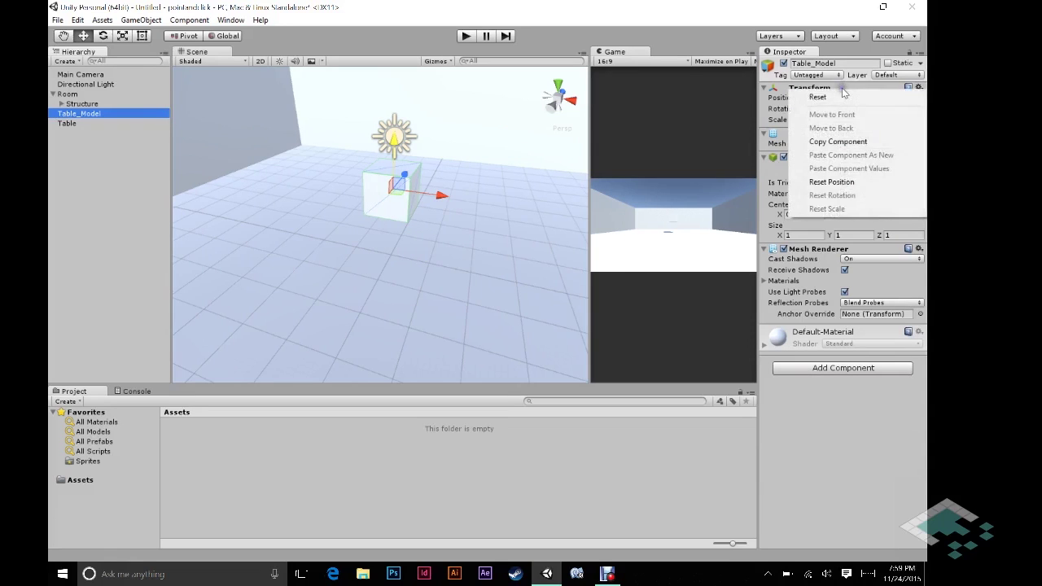
{"action": "left_click", "coordinate": [836, 96]}
Make Table_Model a child of Table and set its Y position to 0.5
{"action": "left_click_drag", "start_coordinate": [65, 113], "coordinate": [74, 123]}
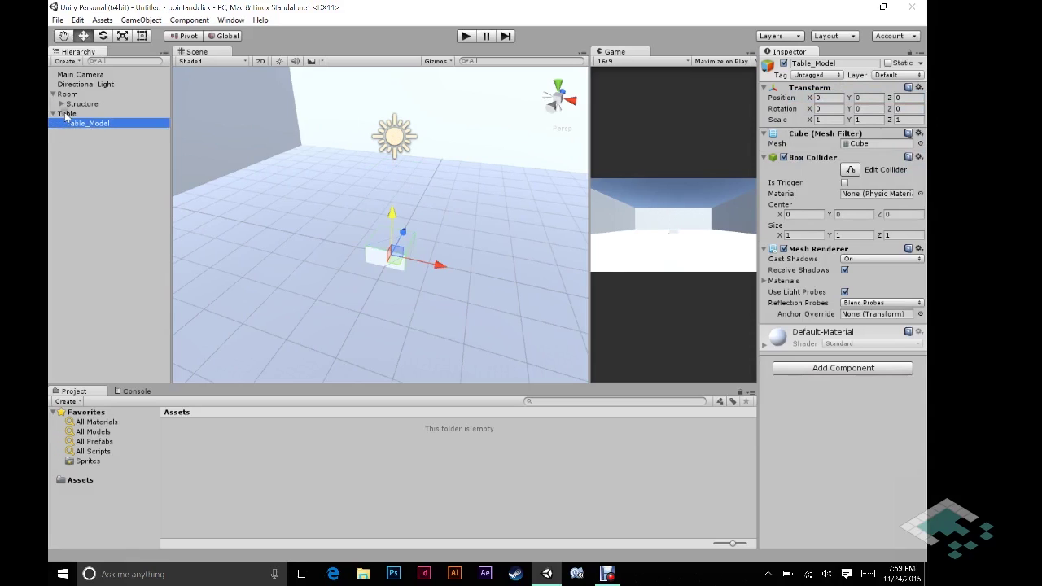
{"action": "left_click", "coordinate": [66, 114]}
{"action": "left_click", "coordinate": [81, 123]}
{"action": "left_click", "coordinate": [866, 97]}
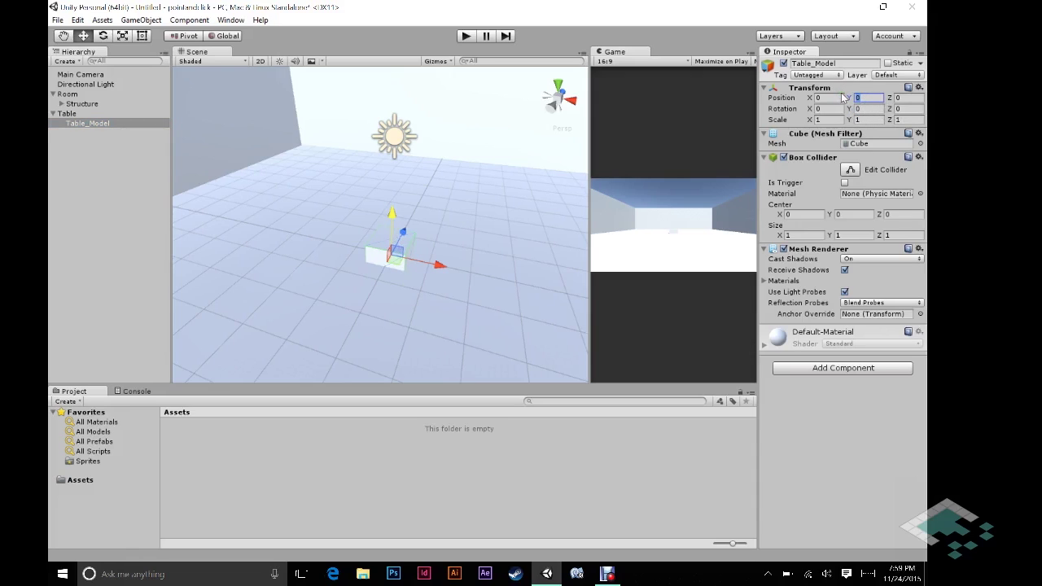
{"action": "type", "text": ".5"}
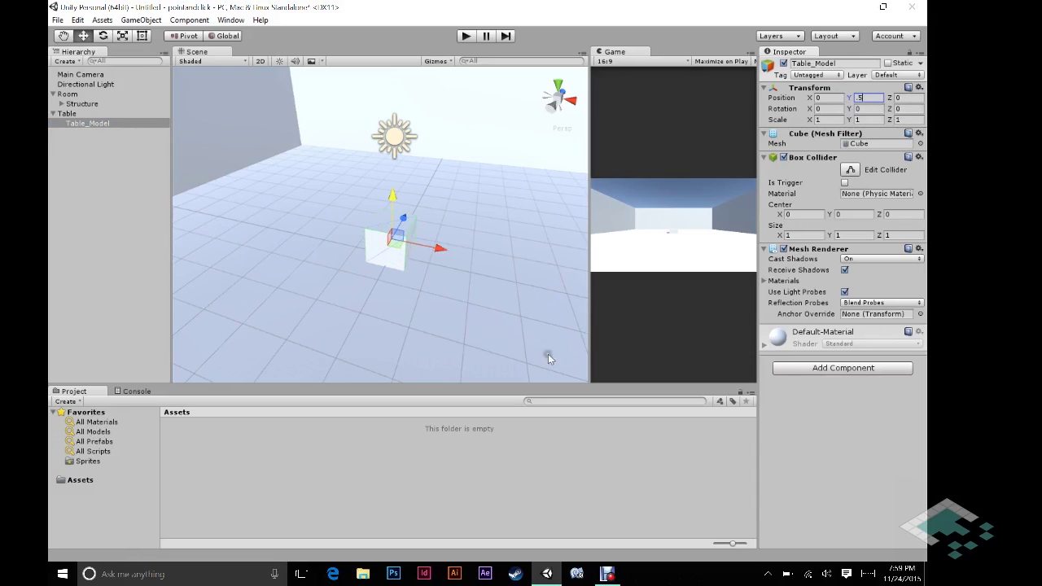
{"action": "right_click_drag", "start_coordinate": [547, 353], "coordinate": [416, 275]}
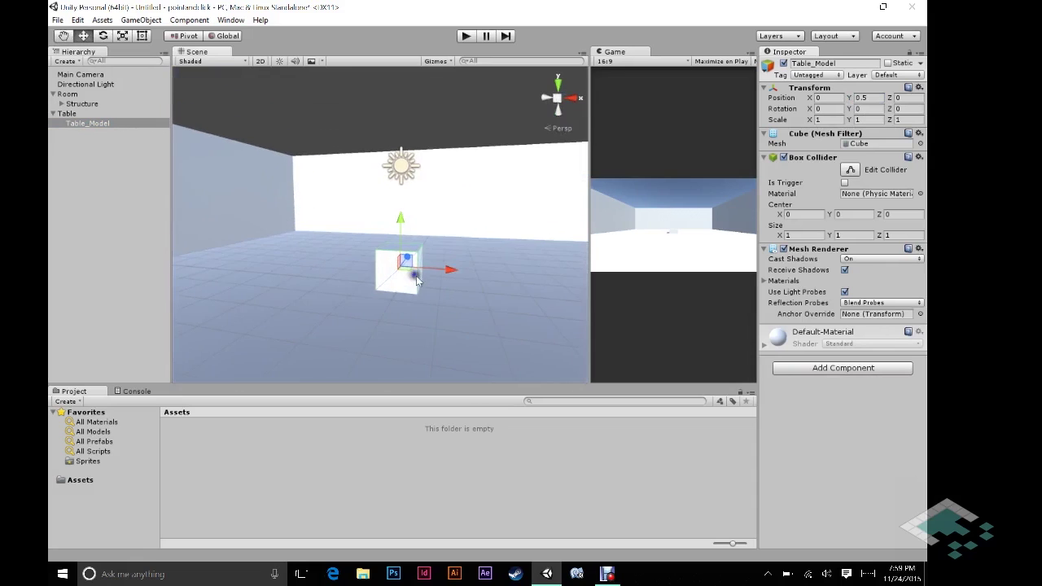
{"action": "middle_click_drag", "start_coordinate": [416, 275], "coordinate": [381, 299]}
{"action": "right_click_drag", "start_coordinate": [381, 300], "coordinate": [423, 310]}
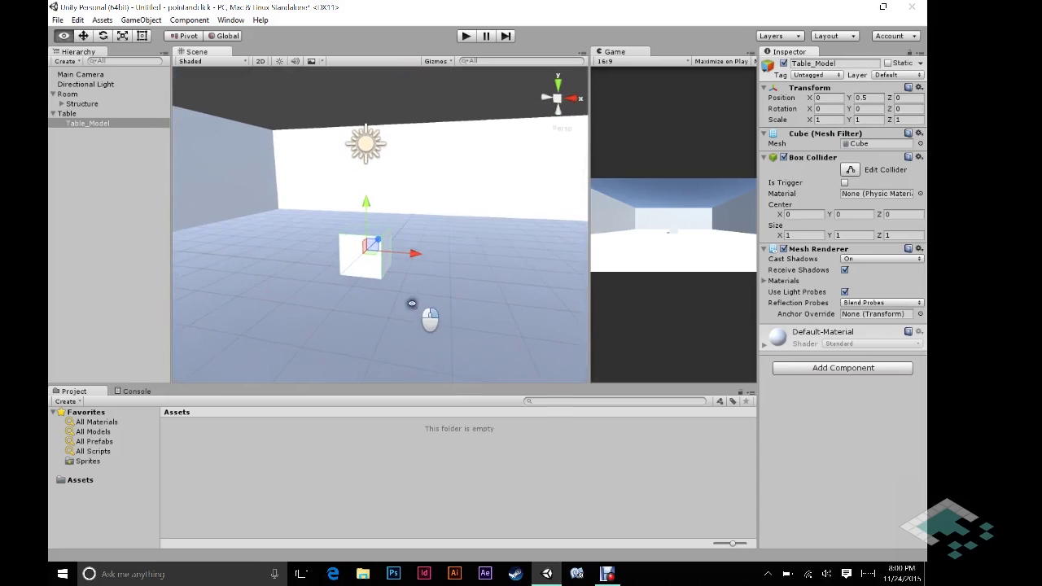
{"action": "scroll", "coordinate": [375, 290], "scroll_direction": "down", "scroll_amount": 3}
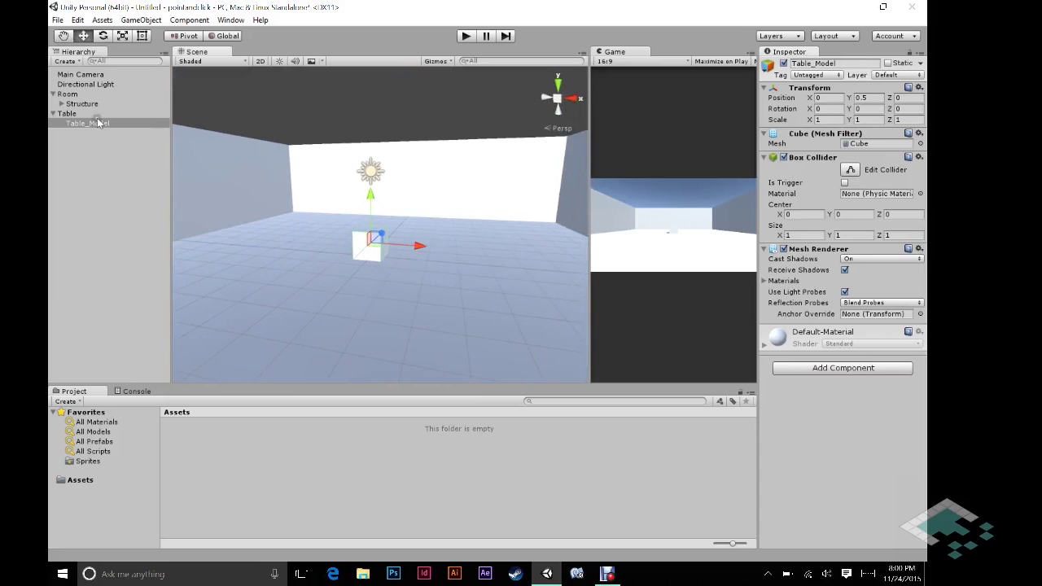
Set Table_Model's Scale X to 2, then clear the selection
{"action": "left_click", "coordinate": [66, 114]}
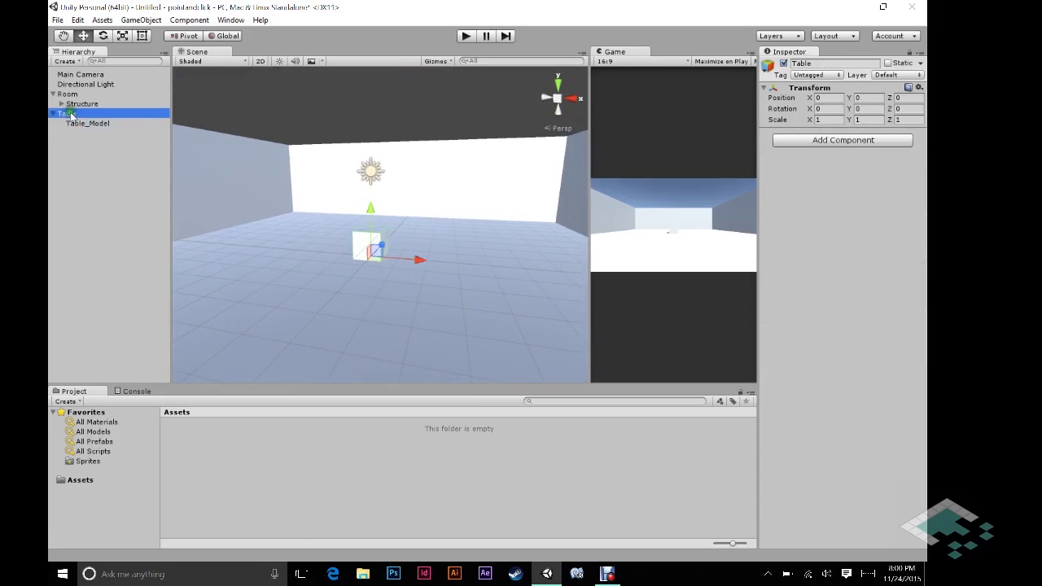
{"action": "left_click", "coordinate": [77, 123]}
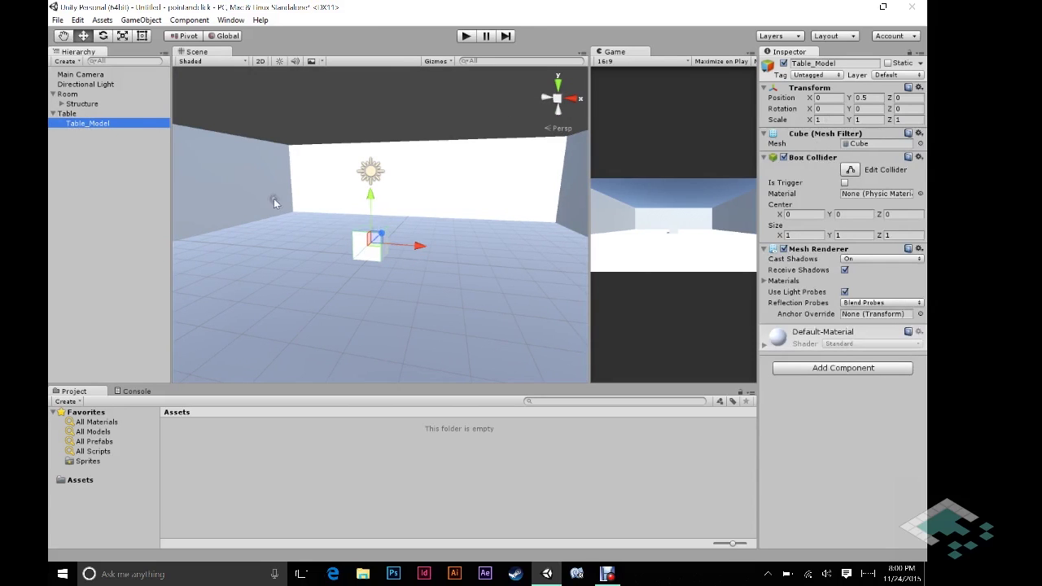
{"action": "left_click", "coordinate": [97, 114]}
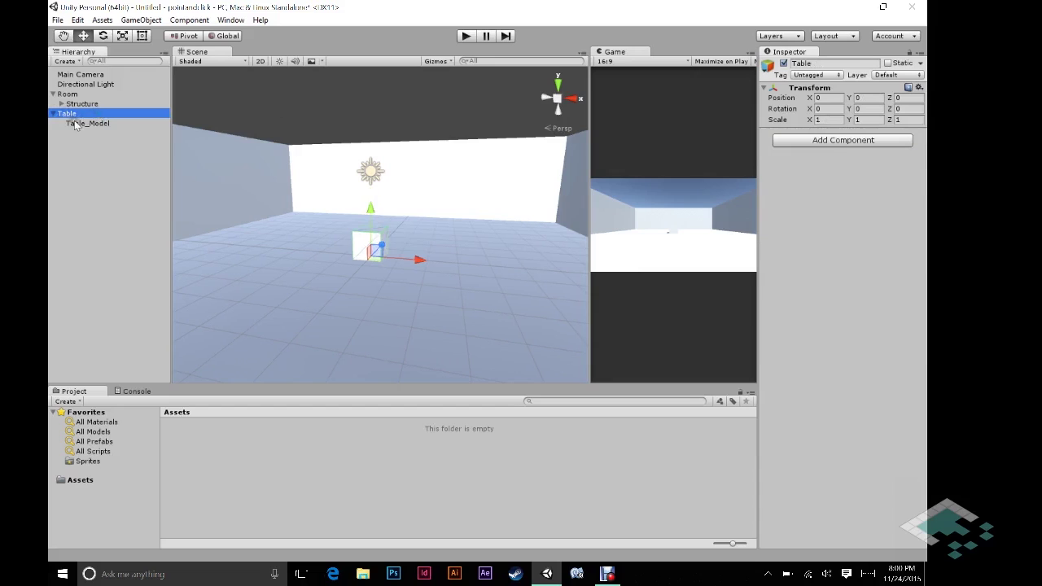
{"action": "left_click", "coordinate": [76, 123]}
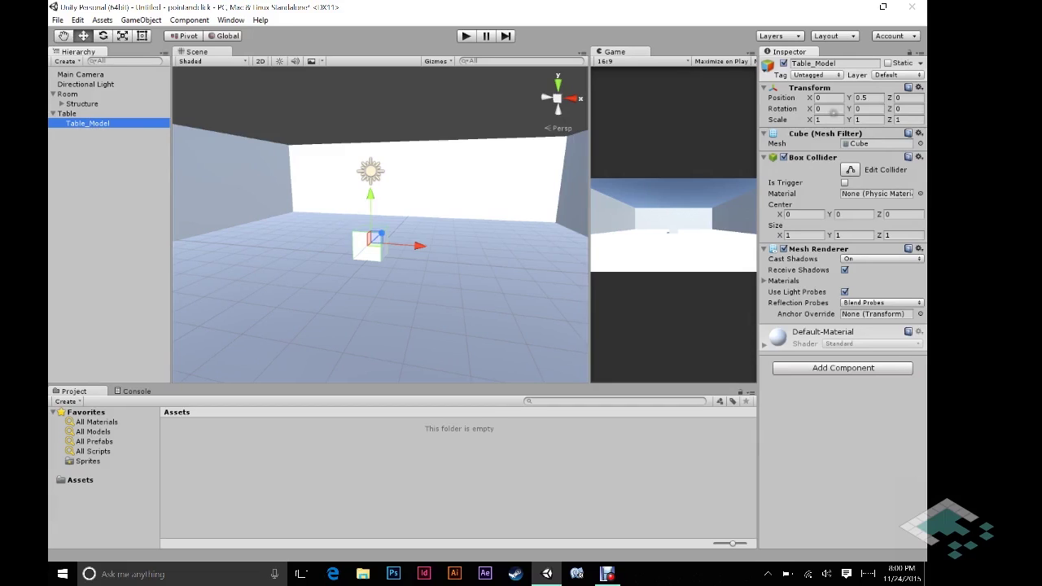
{"action": "left_click", "coordinate": [828, 120]}
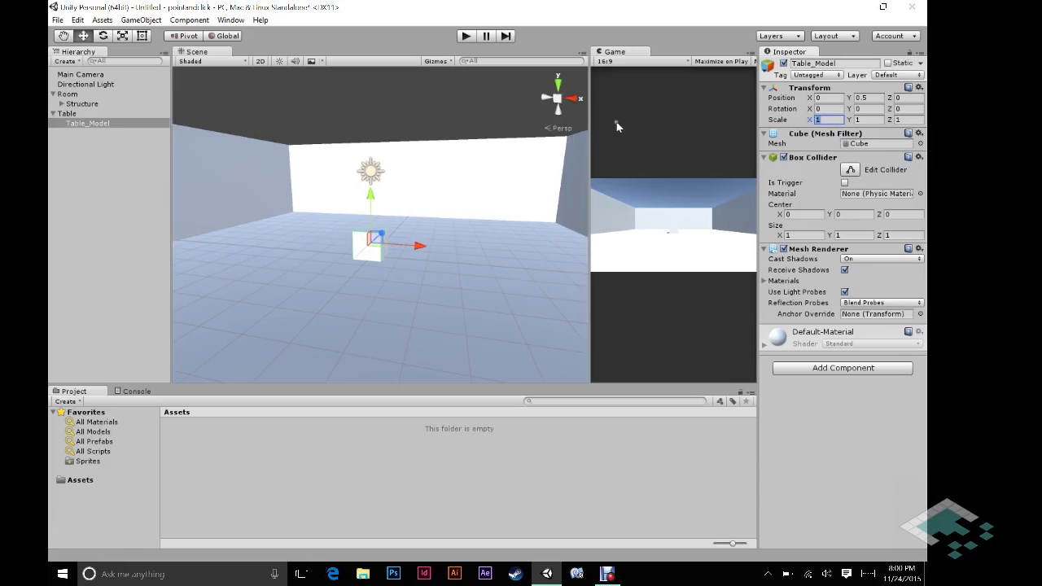
{"action": "type", "text": "2"}
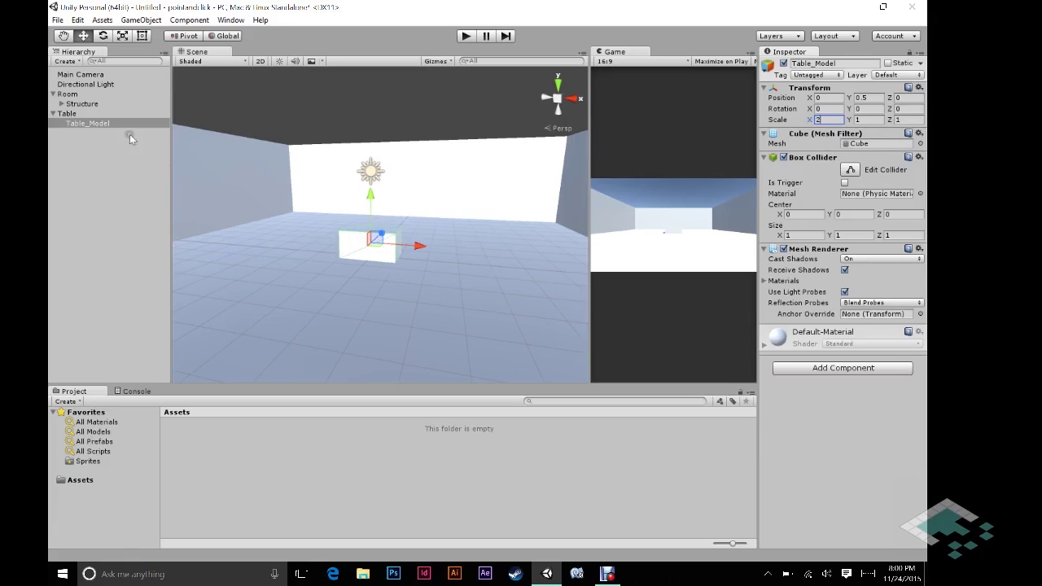
{"action": "left_click", "coordinate": [79, 114]}
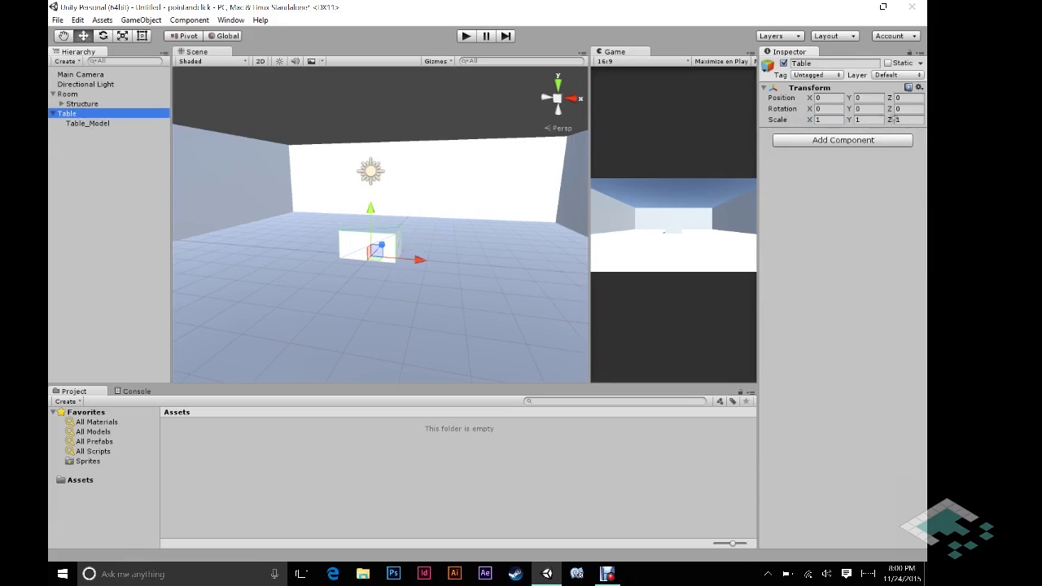
{"action": "left_click", "coordinate": [87, 123]}
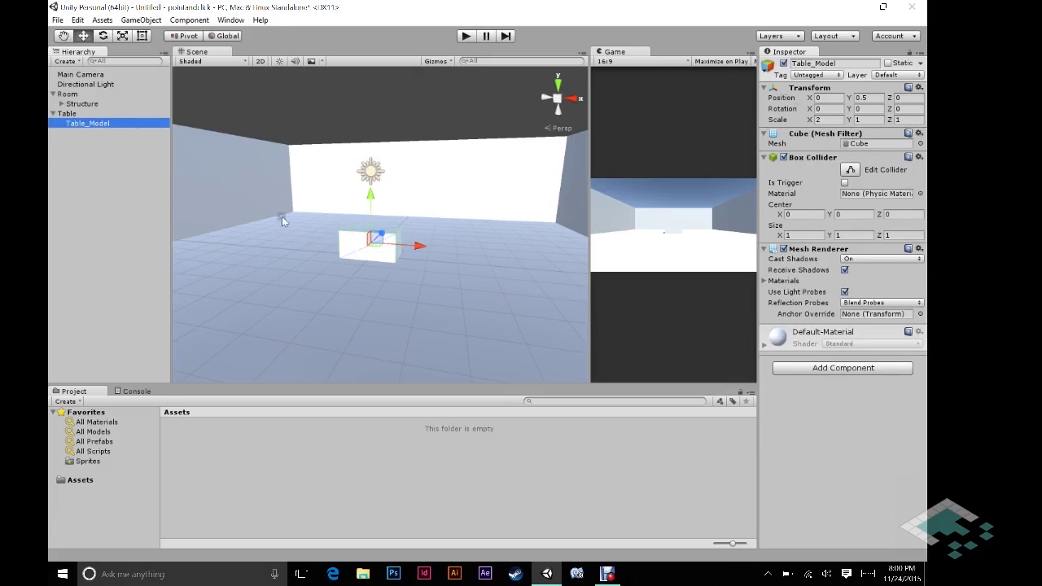
{"action": "left_click", "coordinate": [82, 134]}
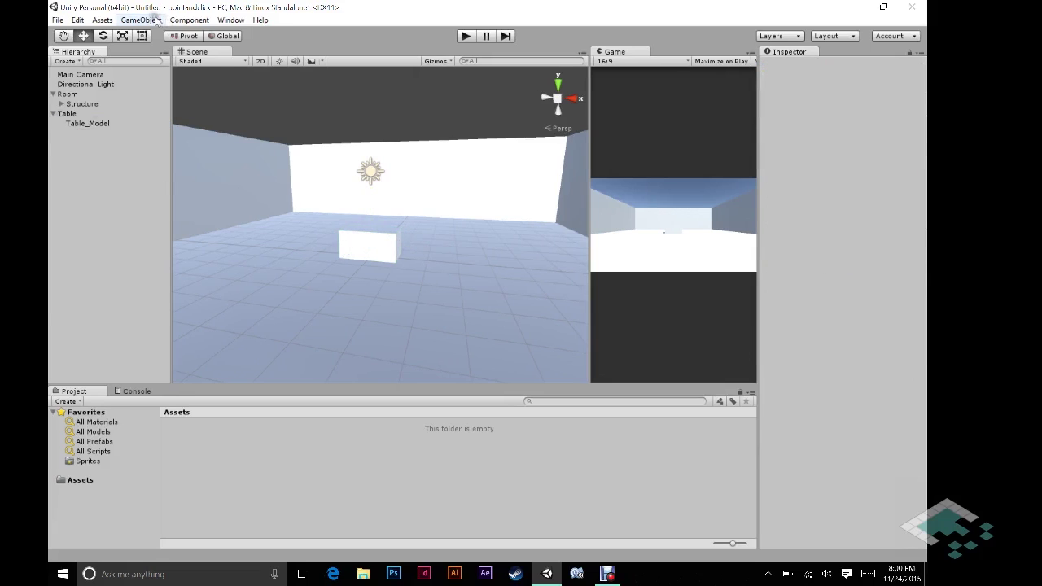
Create an empty object named Blue Cube
{"action": "left_click", "coordinate": [155, 20]}
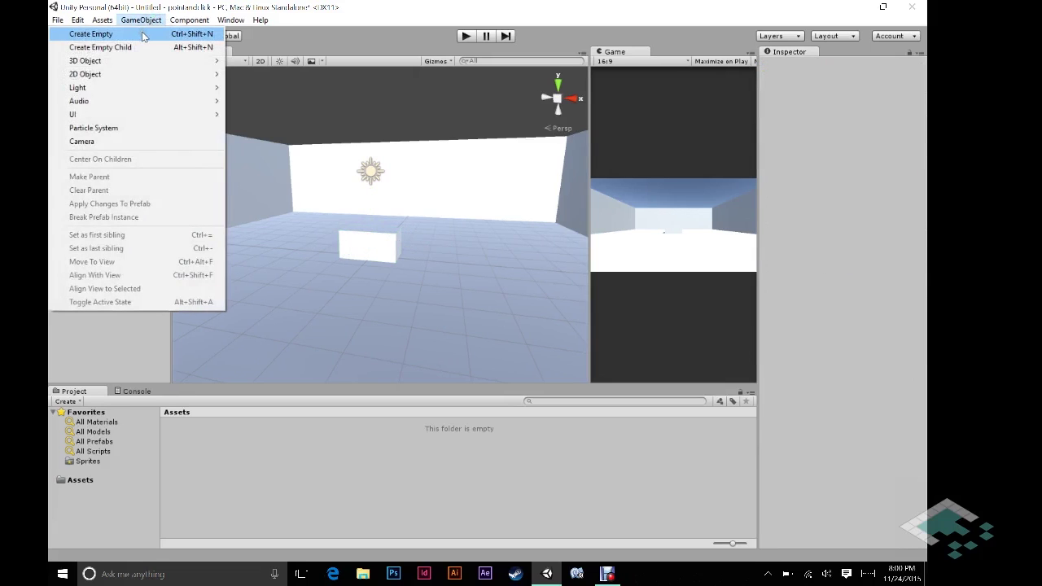
{"action": "left_click", "coordinate": [143, 34]}
{"action": "left_click", "coordinate": [73, 132]}
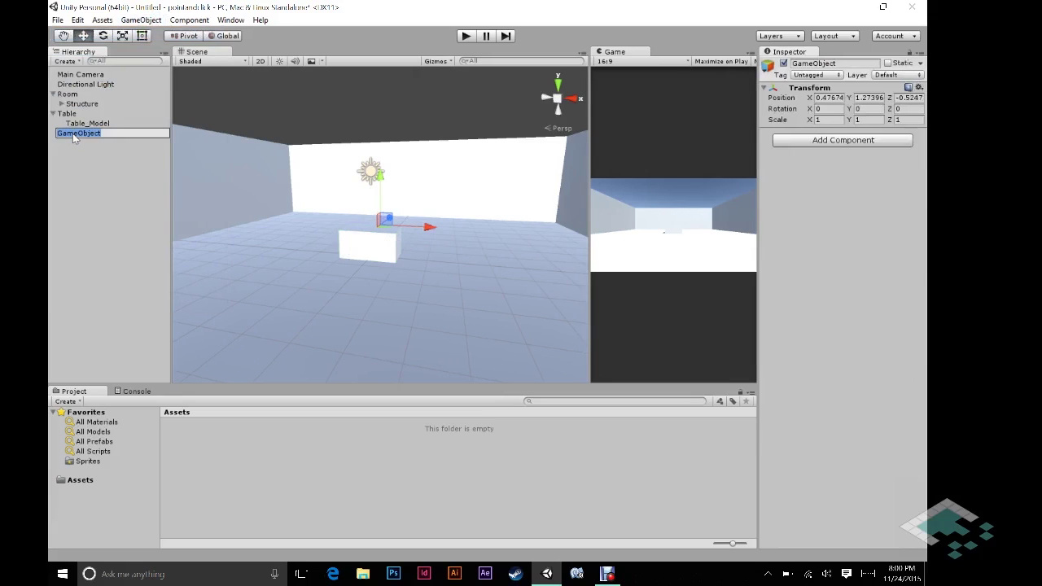
{"action": "type", "text": "Cub_Cube"}
{"action": "key", "text": "Return"}
Create a second empty object named 'Red Sphere'
{"action": "left_click", "coordinate": [143, 21]}
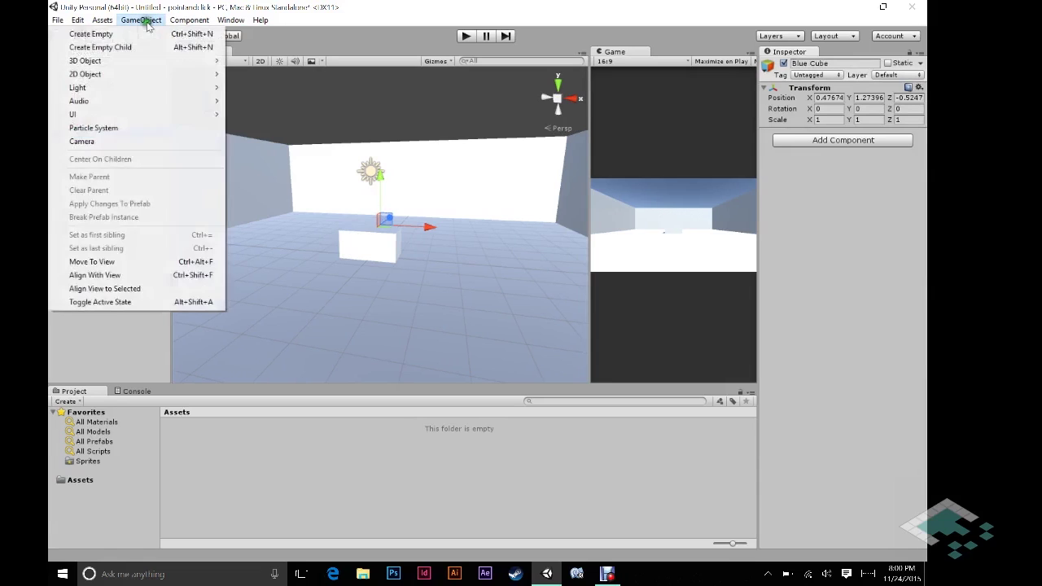
{"action": "left_click", "coordinate": [147, 34]}
{"action": "key", "text": "e"}
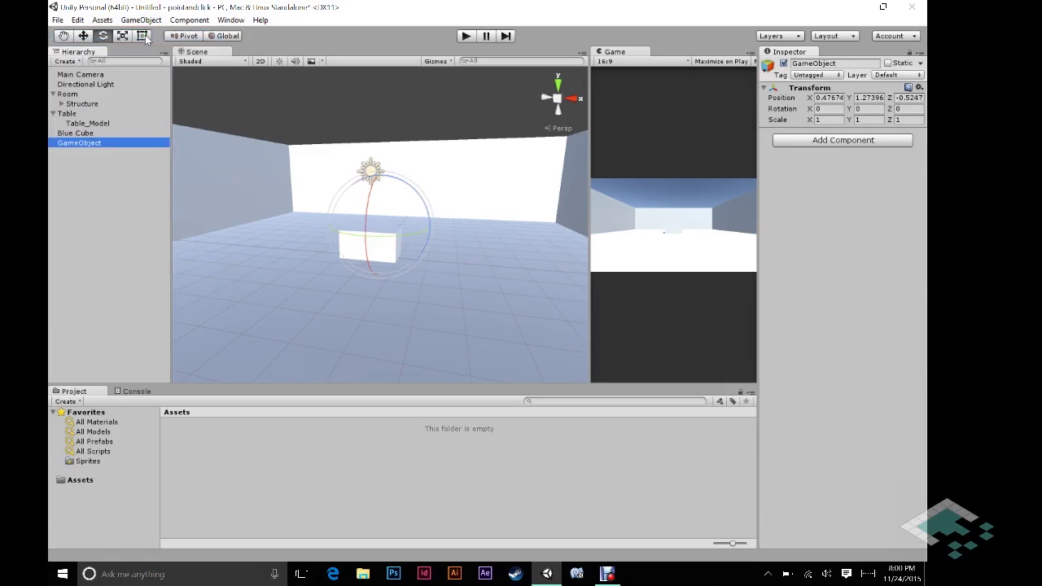
{"action": "left_click", "coordinate": [90, 145]}
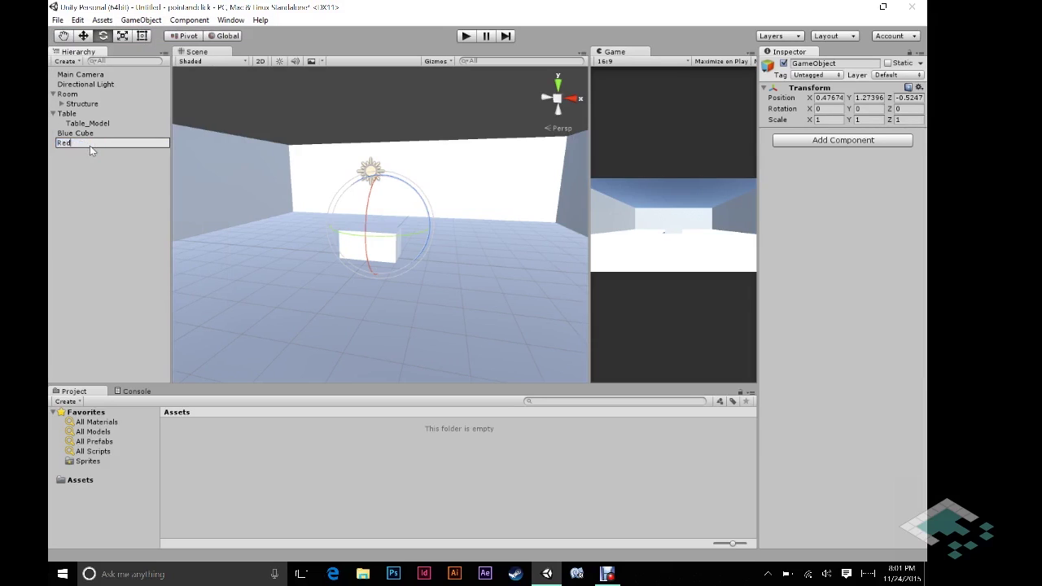
{"action": "type", "text": "Red Sphere"}
{"action": "key", "text": "Return"}
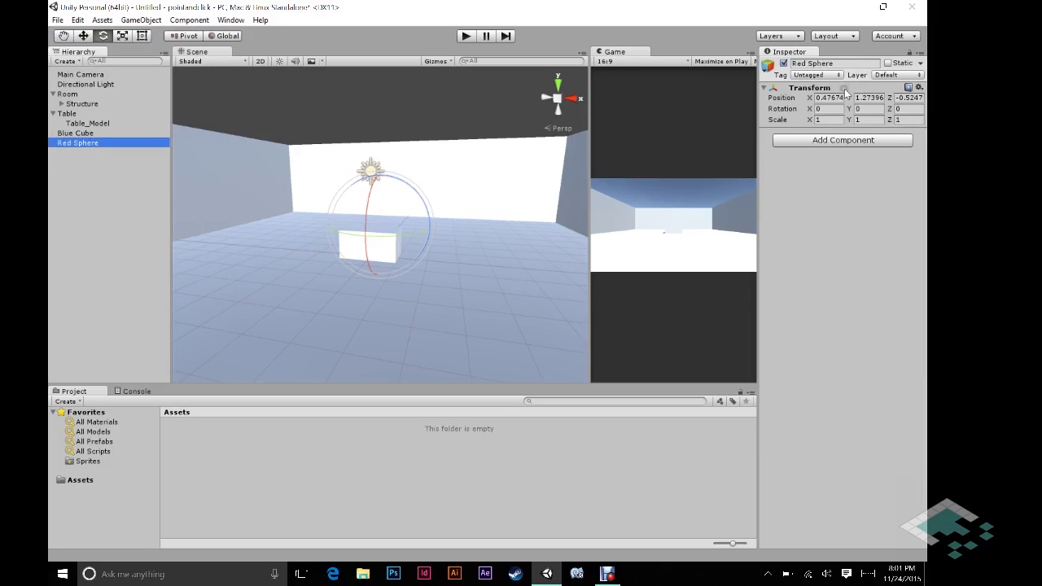
Reset the Transform of both Blue Cube and Red Sphere to the origin
{"action": "left_click", "coordinate": [70, 134]}
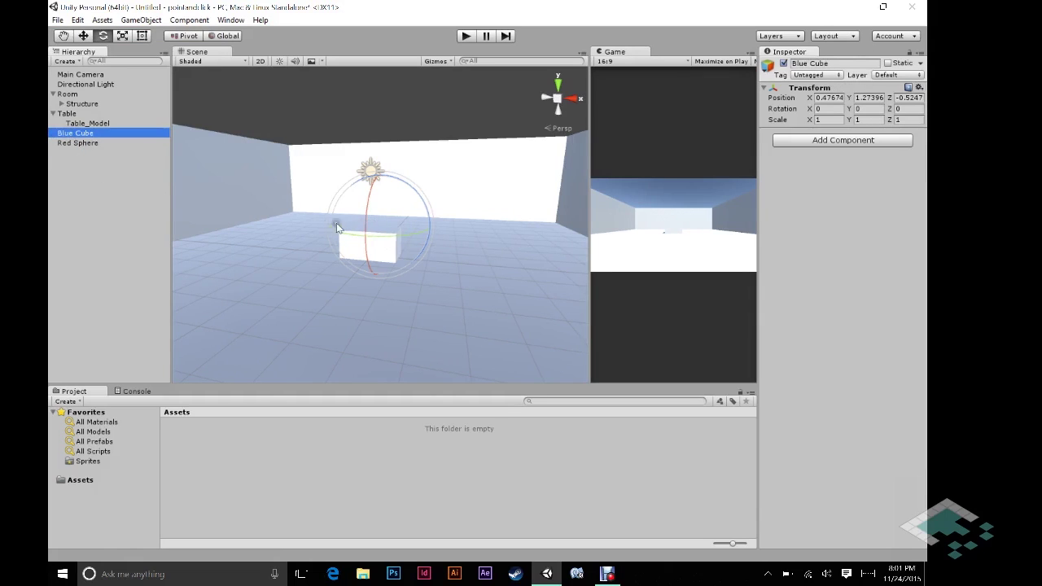
{"action": "left_click", "coordinate": [88, 142], "text": "ctrl"}
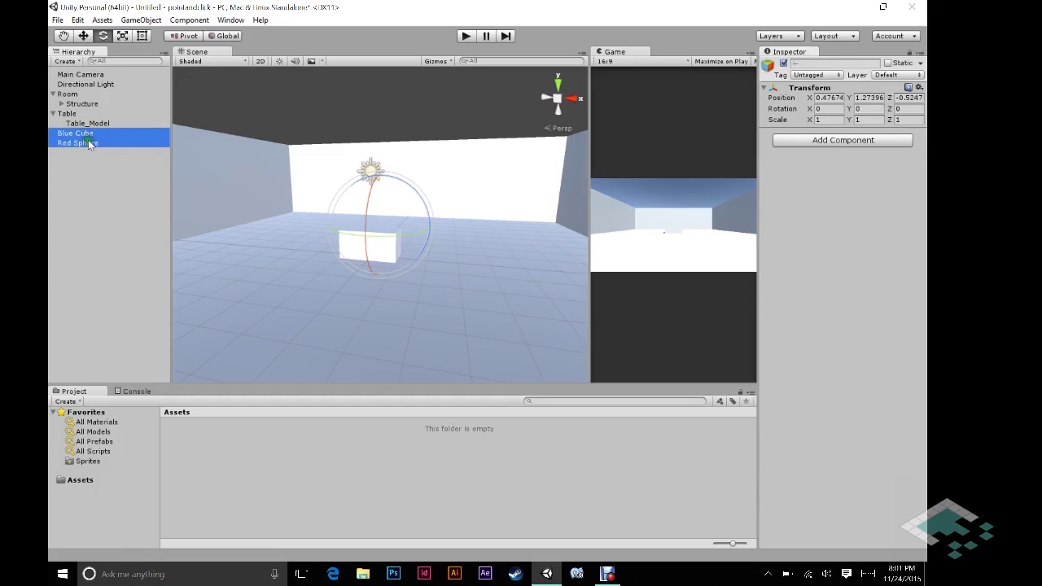
{"action": "right_click", "coordinate": [846, 90]}
{"action": "left_click", "coordinate": [818, 97]}
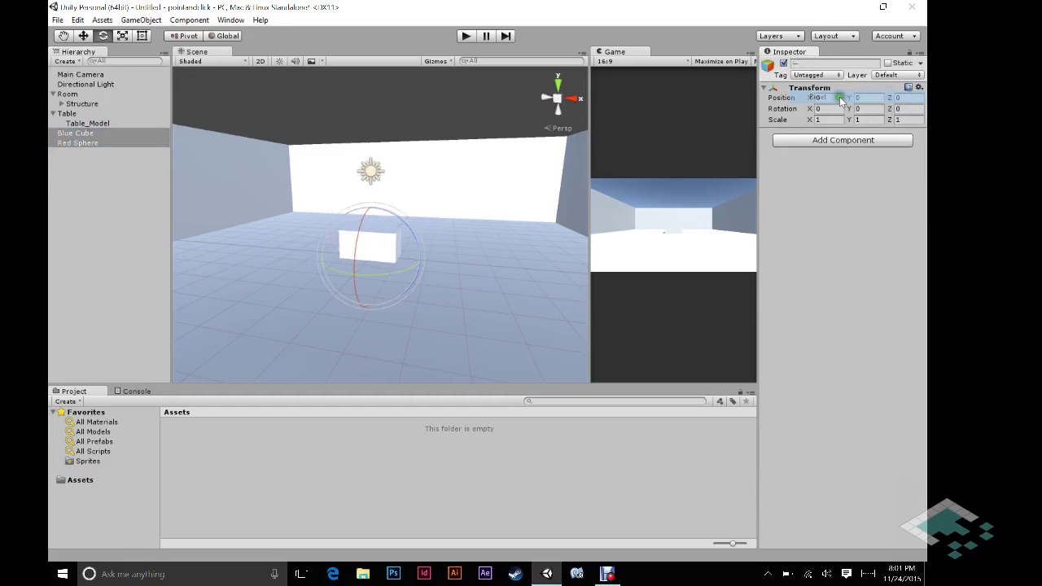
{"action": "left_click", "coordinate": [84, 133]}
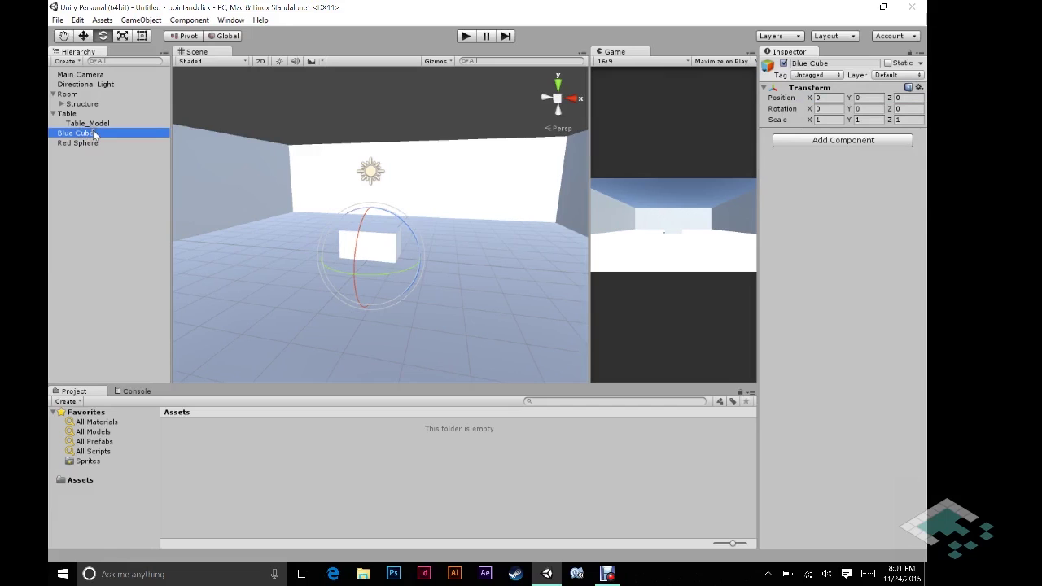
Add a 3D Cube as a child of Blue Cube
{"action": "right_click", "coordinate": [92, 132]}
{"action": "mouse_move", "coordinate": [129, 249]}
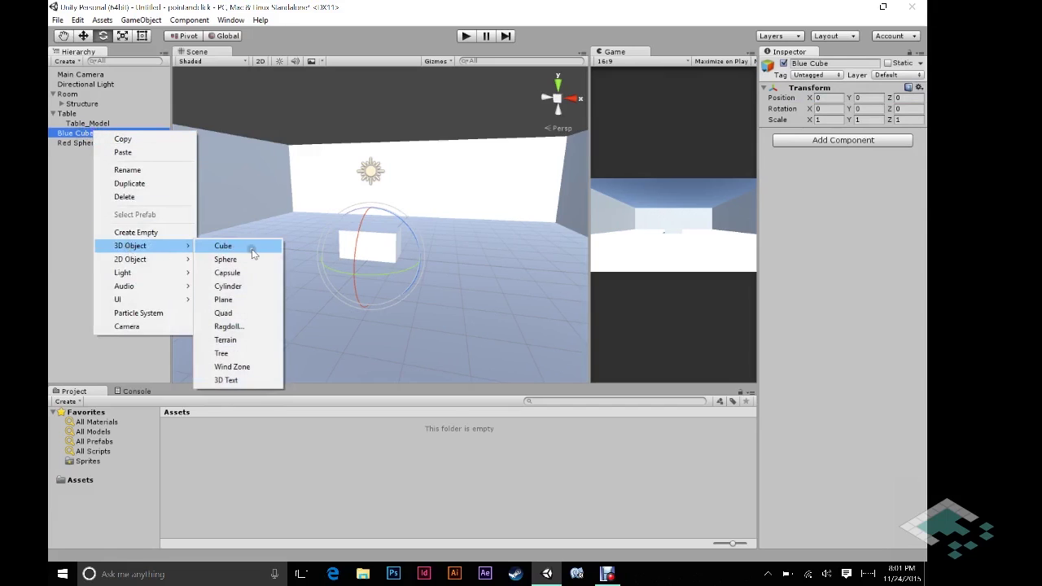
{"action": "left_click", "coordinate": [223, 245]}
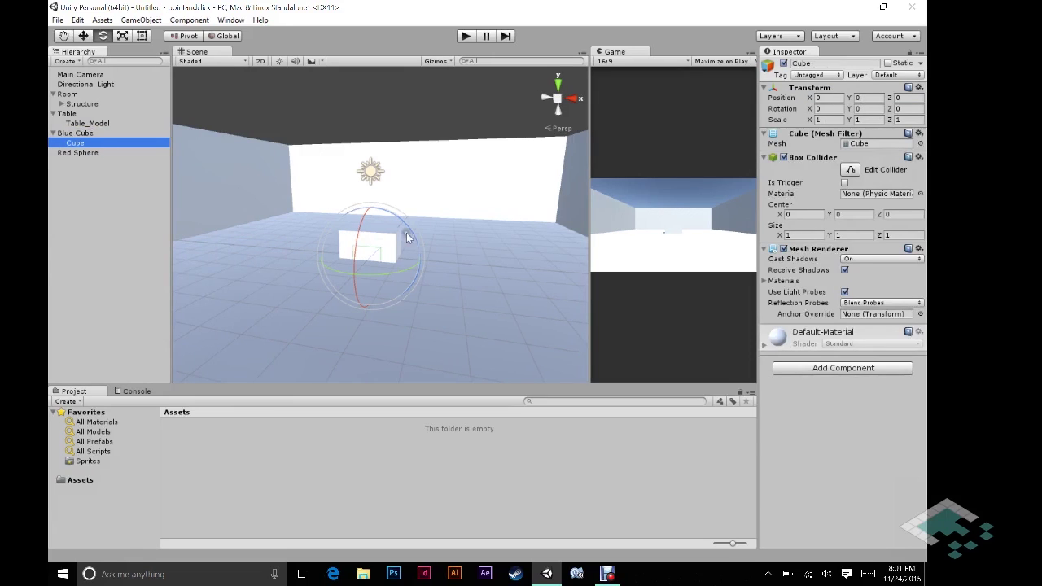
{"action": "scroll", "coordinate": [388, 262], "scroll_direction": "up", "scroll_amount": 2}
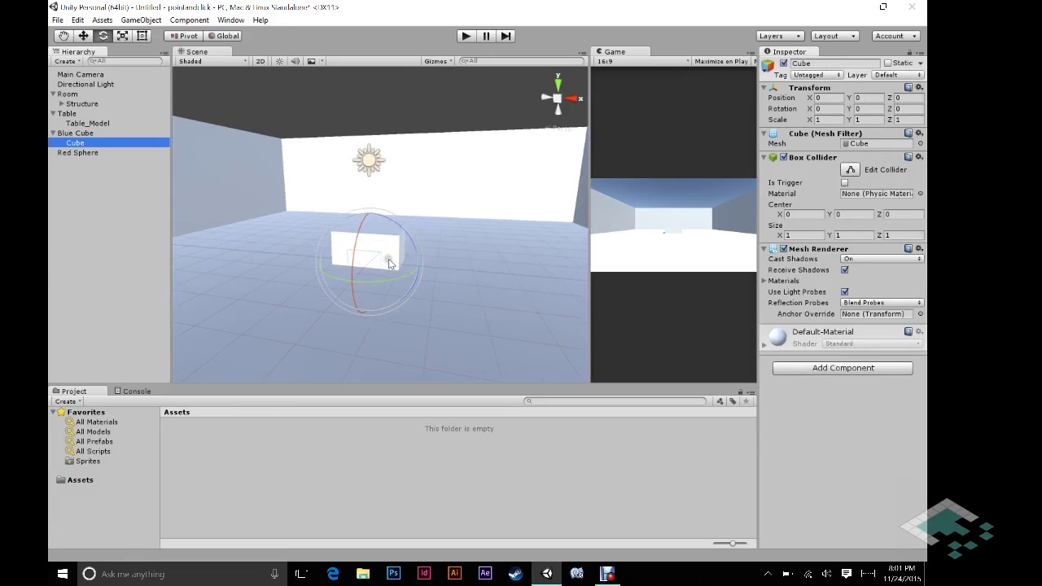
{"action": "scroll", "coordinate": [388, 262], "scroll_direction": "up", "scroll_amount": 1}
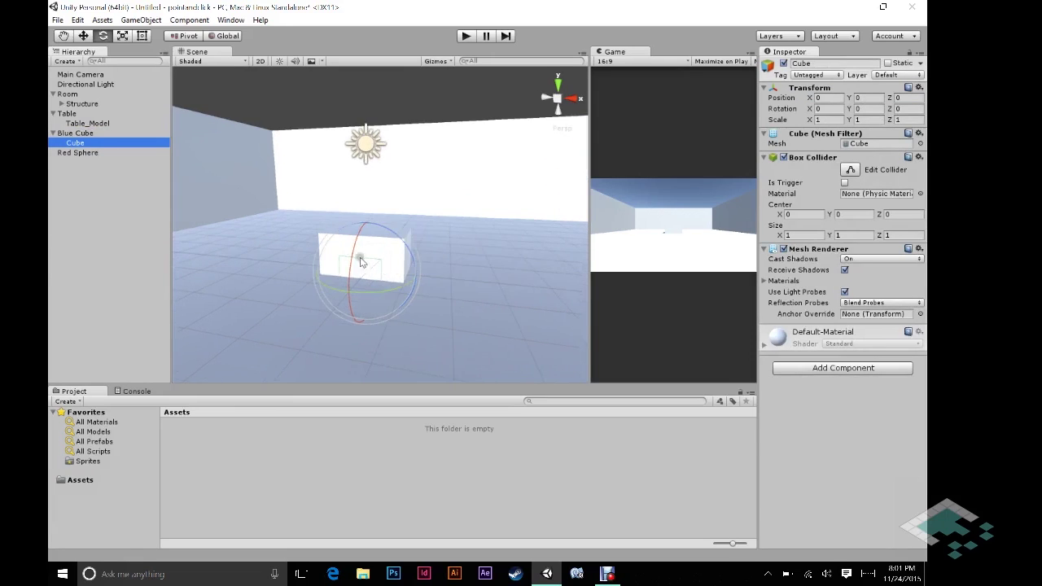
Move the Table back along the Z axis to Z 3.61
{"action": "left_click", "coordinate": [68, 114]}
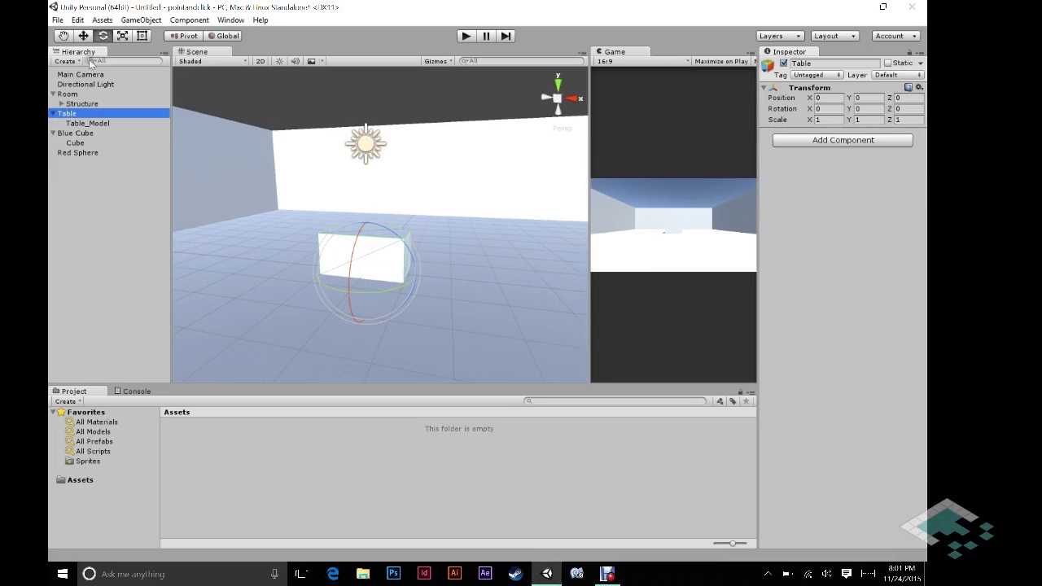
{"action": "left_click", "coordinate": [83, 36]}
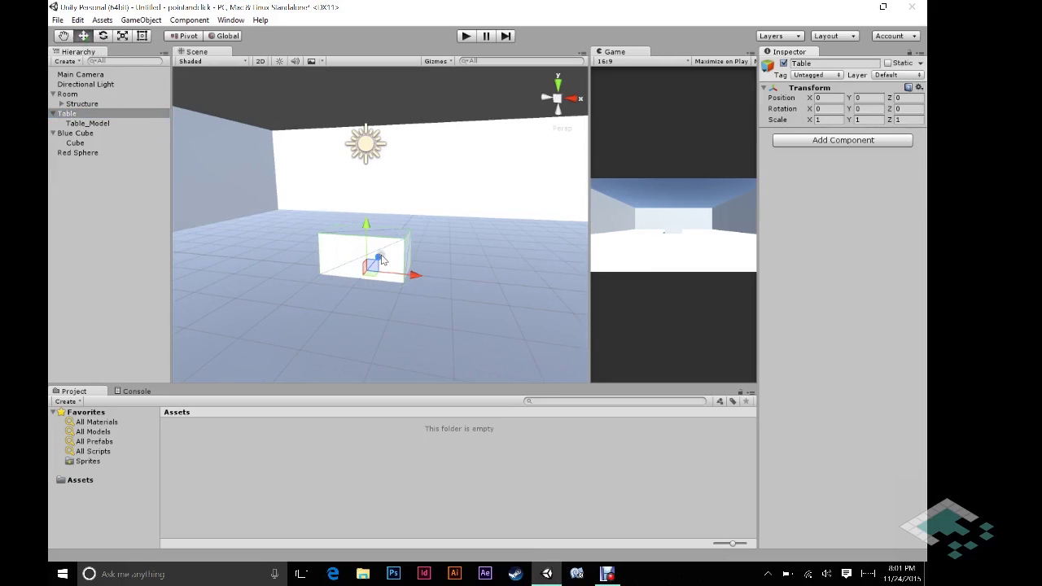
{"action": "left_click_drag", "start_coordinate": [384, 257], "coordinate": [424, 212]}
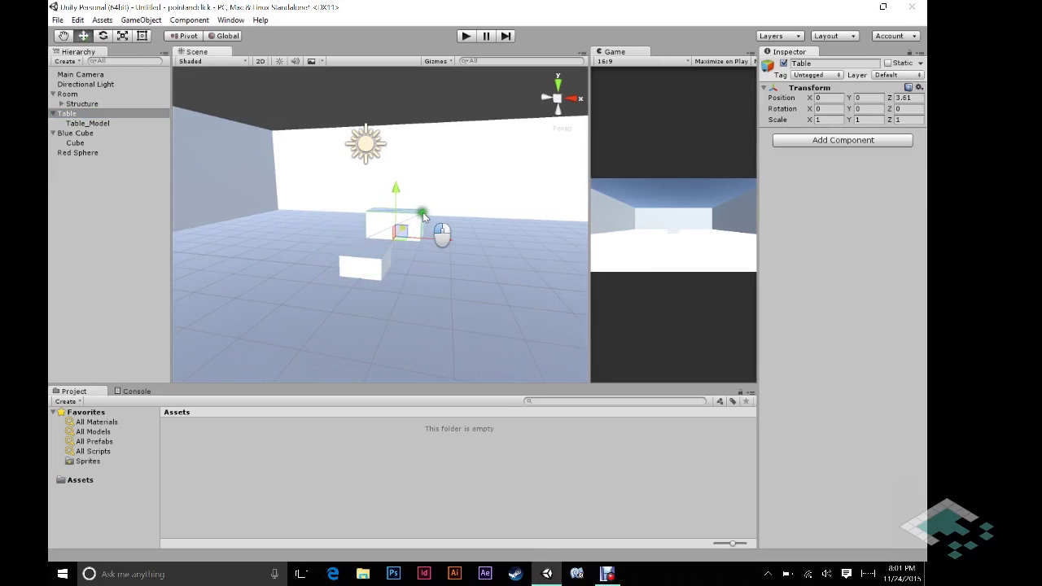
{"action": "left_click", "coordinate": [75, 143]}
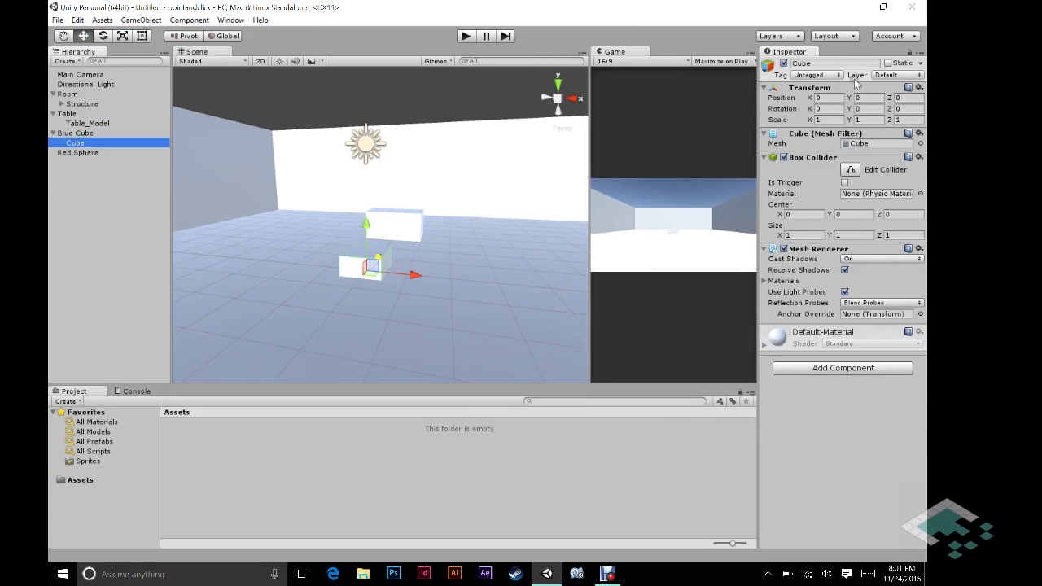
{"action": "left_click", "coordinate": [868, 97]}
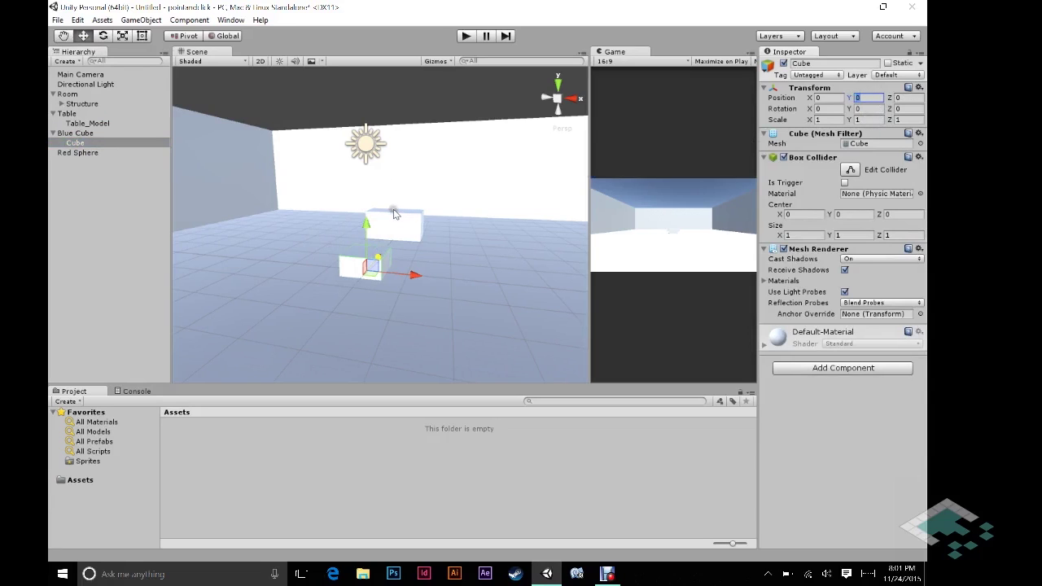
Scale the child Cube to 0.4 × 0.4 × 0.6
{"action": "left_click", "coordinate": [800, 118]}
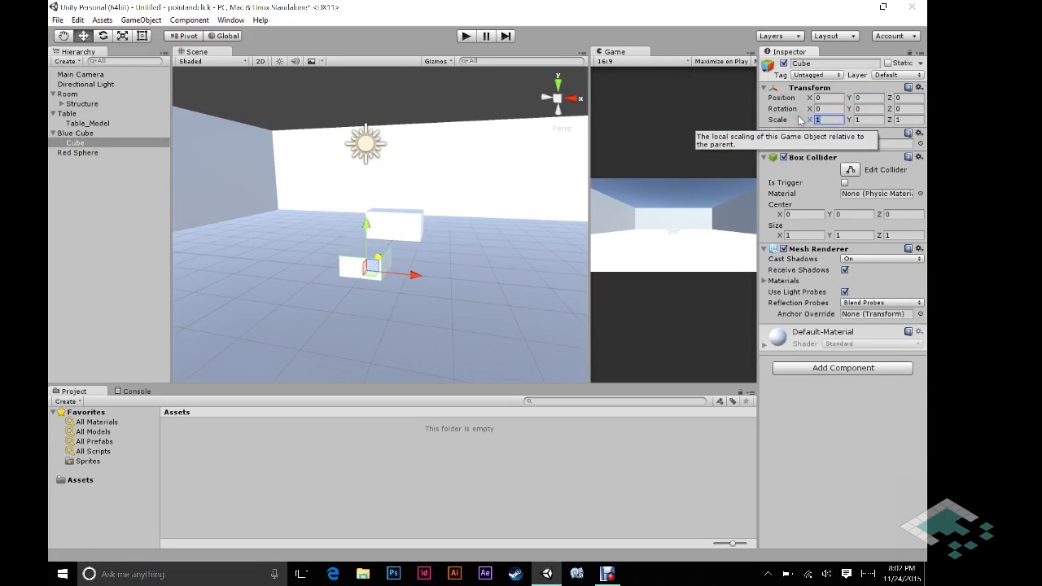
{"action": "type", "text": "0.4"}
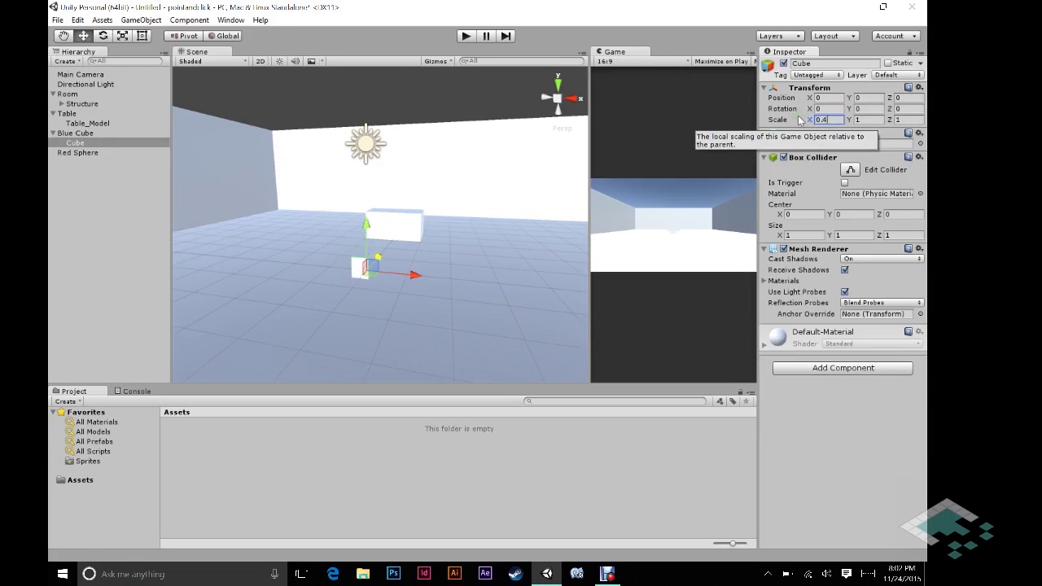
{"action": "key", "text": "Tab"}
{"action": "type", "text": "0"}
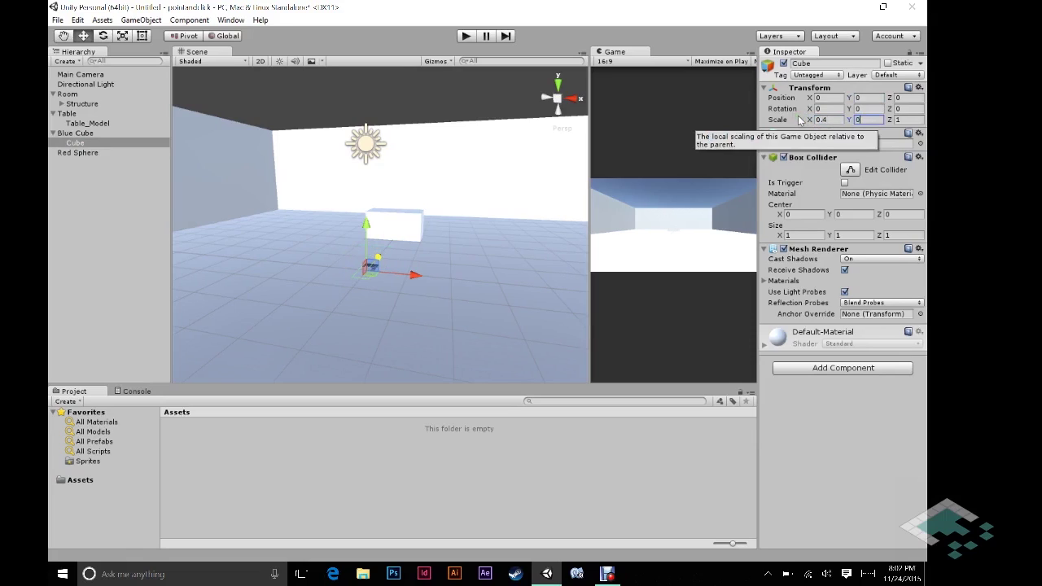
{"action": "type", "text": ".4"}
{"action": "key", "text": "Tab"}
{"action": "type", "text": "0.6"}
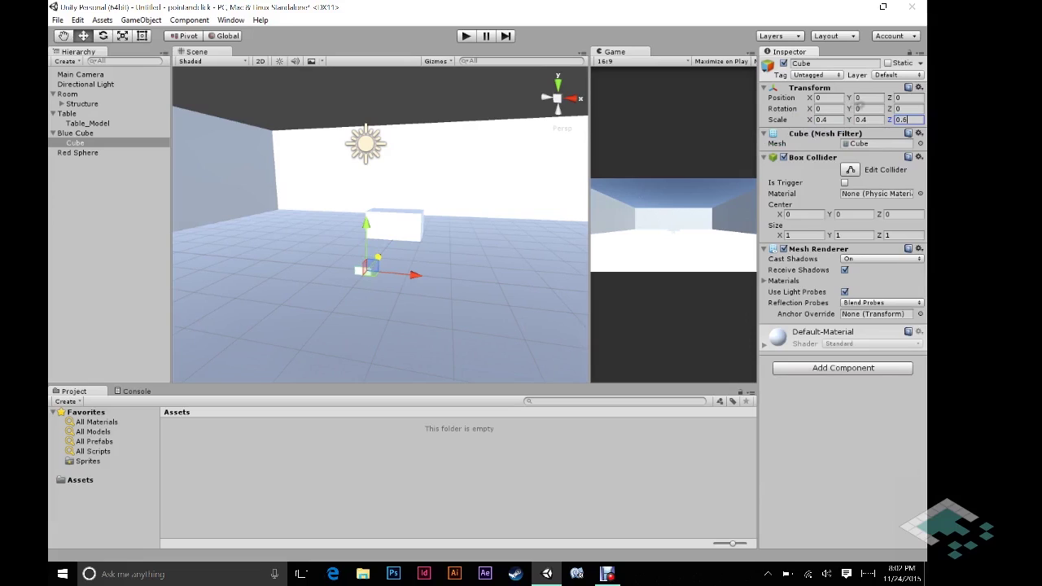
Set the Cube's Y position to 0.2 and nest Blue Cube under Table
{"action": "left_click", "coordinate": [866, 98]}
{"action": "type", "text": "0.2"}
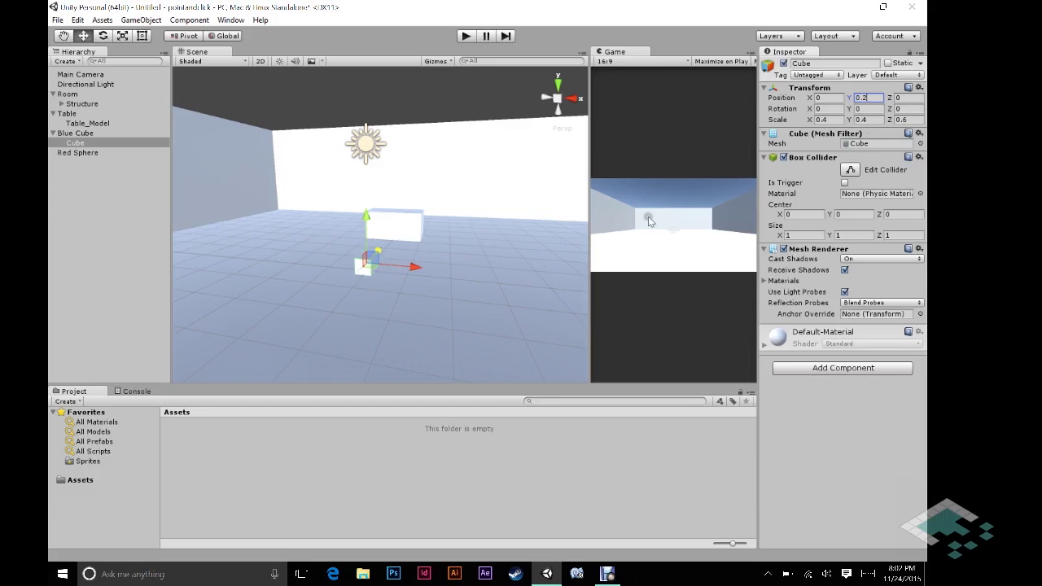
{"action": "left_click", "coordinate": [366, 271], "text": "alt"}
{"action": "mouse_move", "coordinate": [367, 271]}
{"action": "left_mouse_down", "text": "alt"}
{"action": "mouse_move", "coordinate": [377, 278]}
{"action": "mouse_move", "coordinate": [368, 272]}
{"action": "left_mouse_up", "text": "alt"}
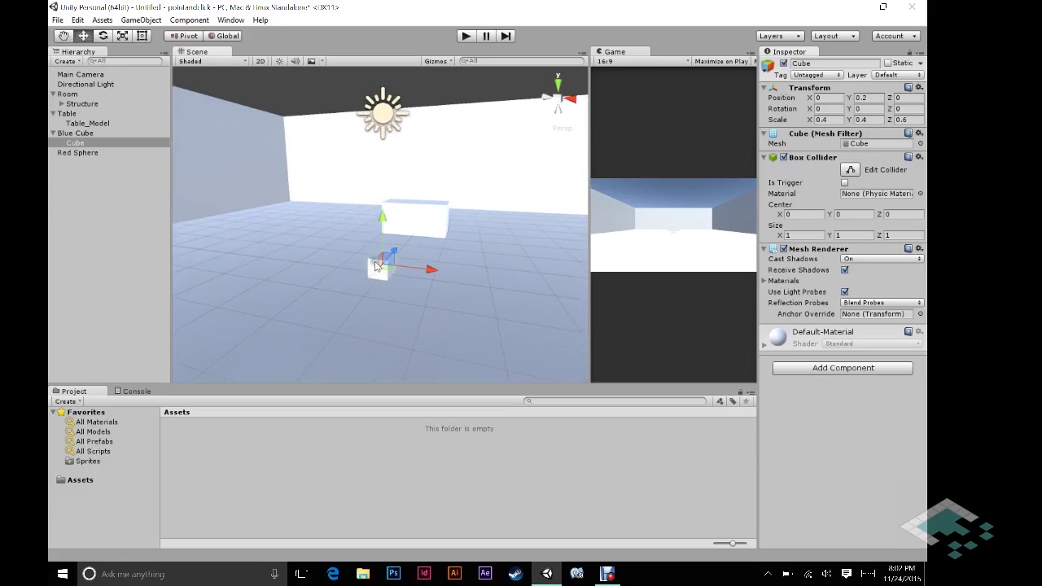
{"action": "left_click", "coordinate": [75, 133]}
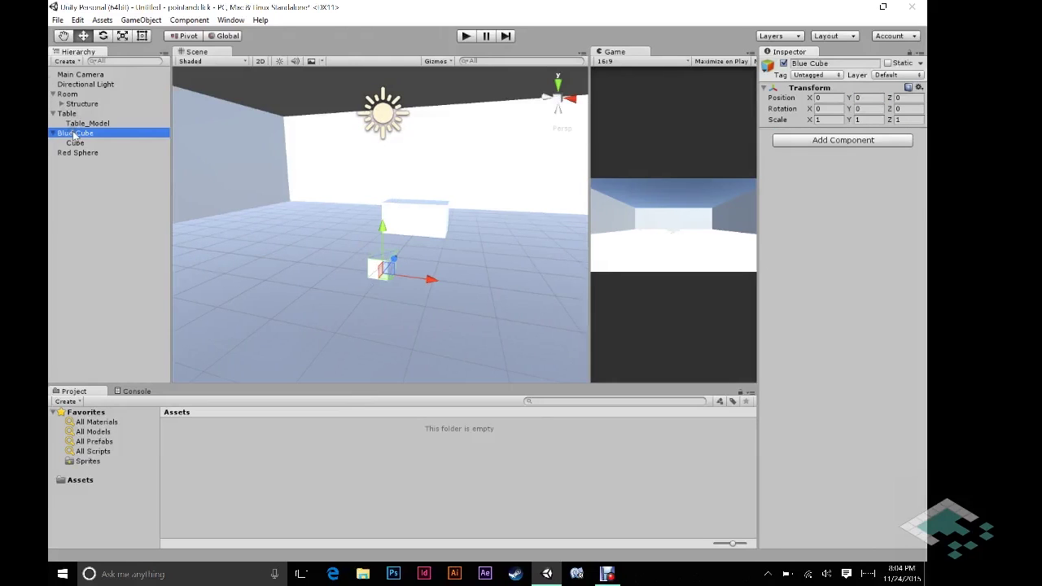
{"action": "left_click_drag", "start_coordinate": [75, 137], "coordinate": [69, 116]}
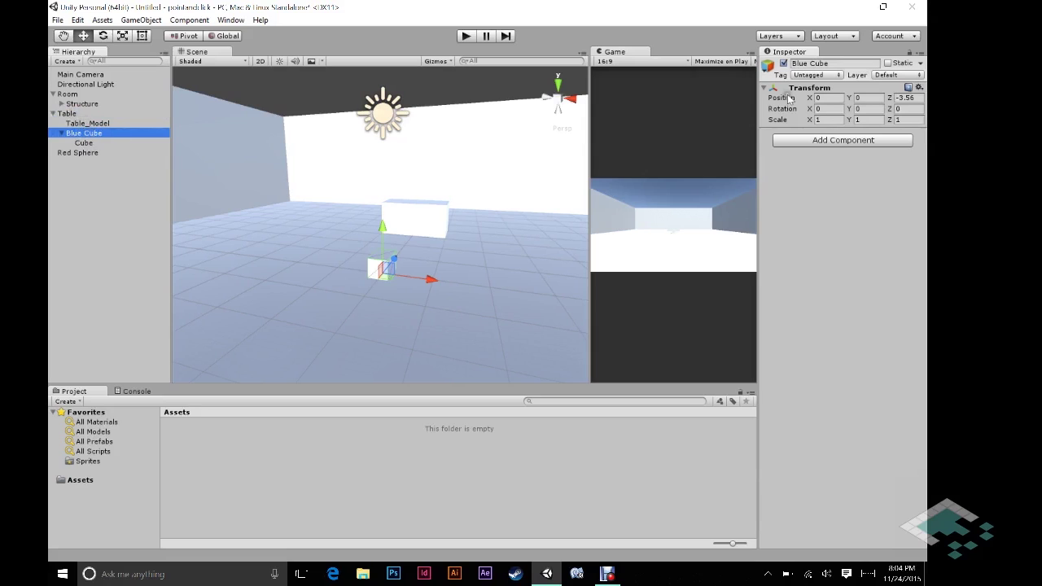
Set Blue Cube's Position Z to 0 and Y to 1, resting it on the tabletop
{"action": "left_click", "coordinate": [905, 98]}
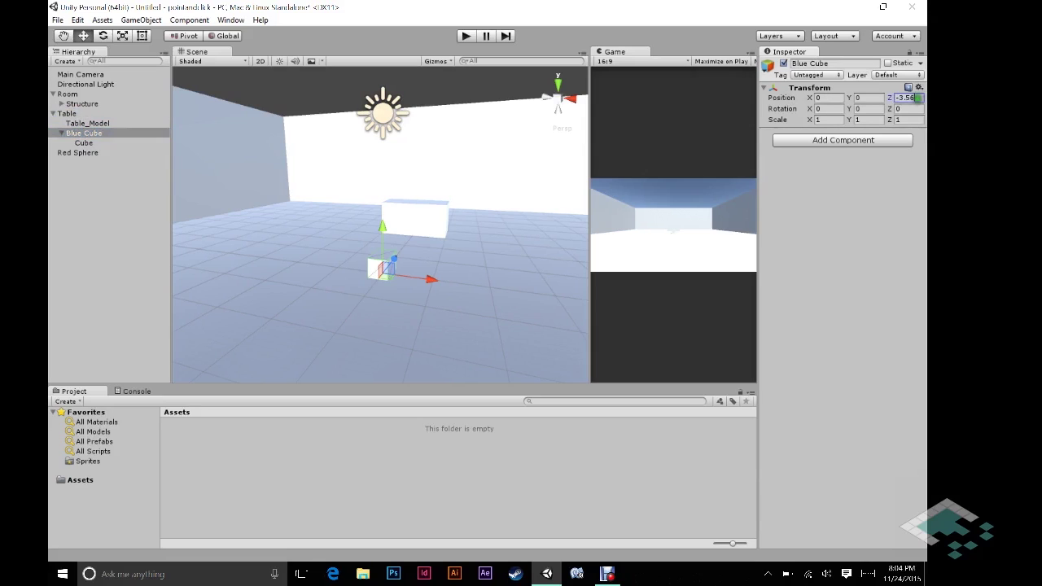
{"action": "type", "text": "0"}
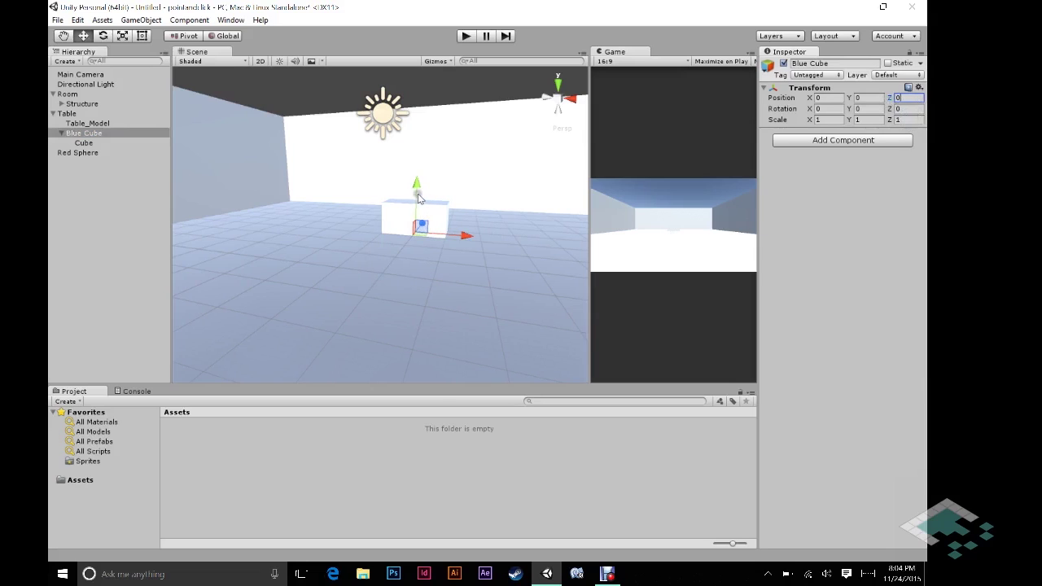
{"action": "left_click", "coordinate": [846, 98]}
{"action": "type", "text": "1"}
{"action": "left_click_drag", "start_coordinate": [474, 226], "coordinate": [339, 374], "text": "alt"}
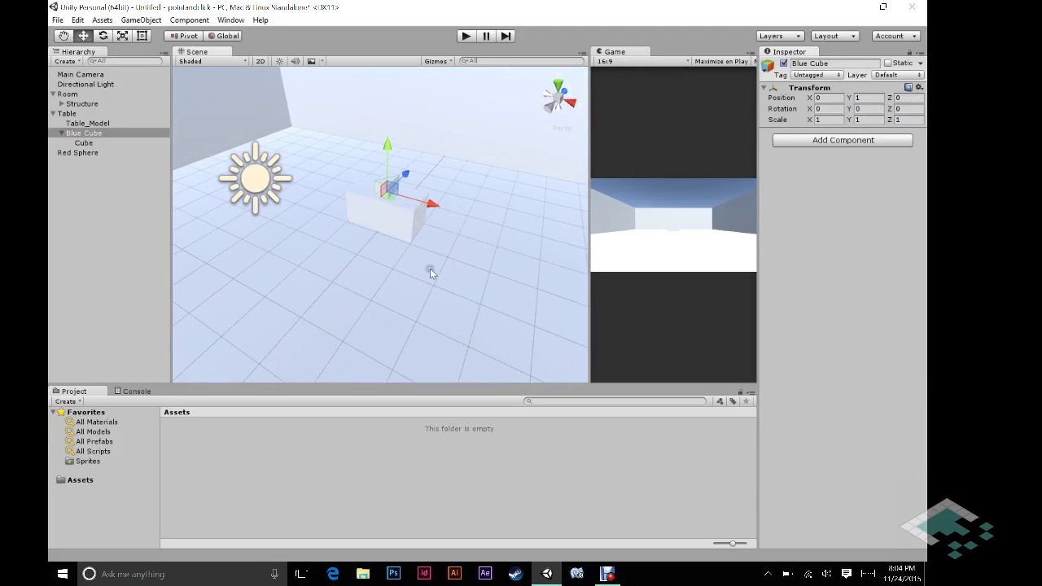
{"action": "scroll", "coordinate": [421, 215], "scroll_direction": "down", "scroll_amount": 5}
{"action": "left_click_drag", "start_coordinate": [428, 198], "coordinate": [464, 149], "text": "alt"}
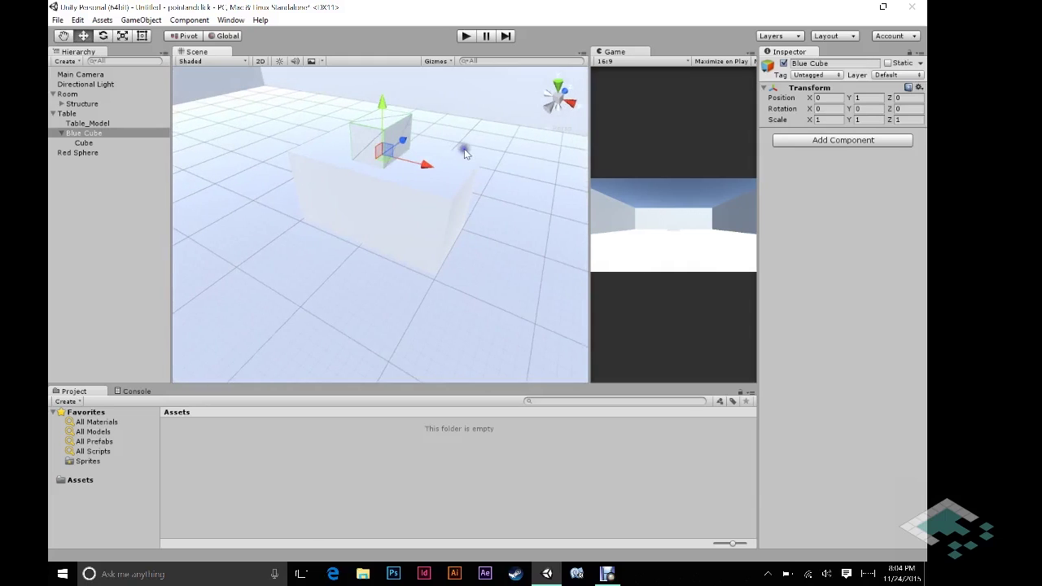
{"action": "left_click", "coordinate": [84, 152]}
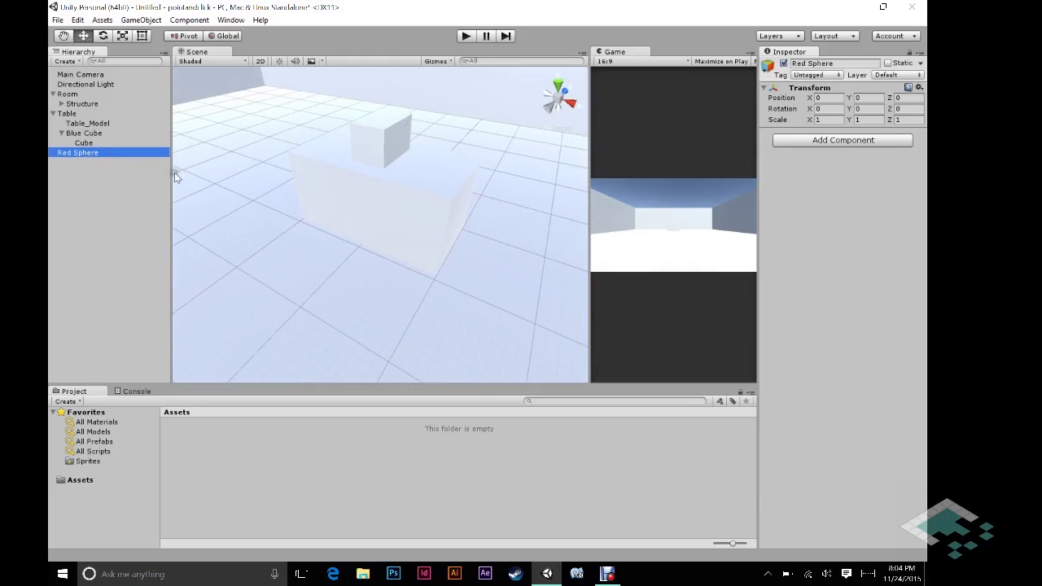
Frame Red Sphere in the view and add a 3D Sphere
{"action": "key", "text": "f"}
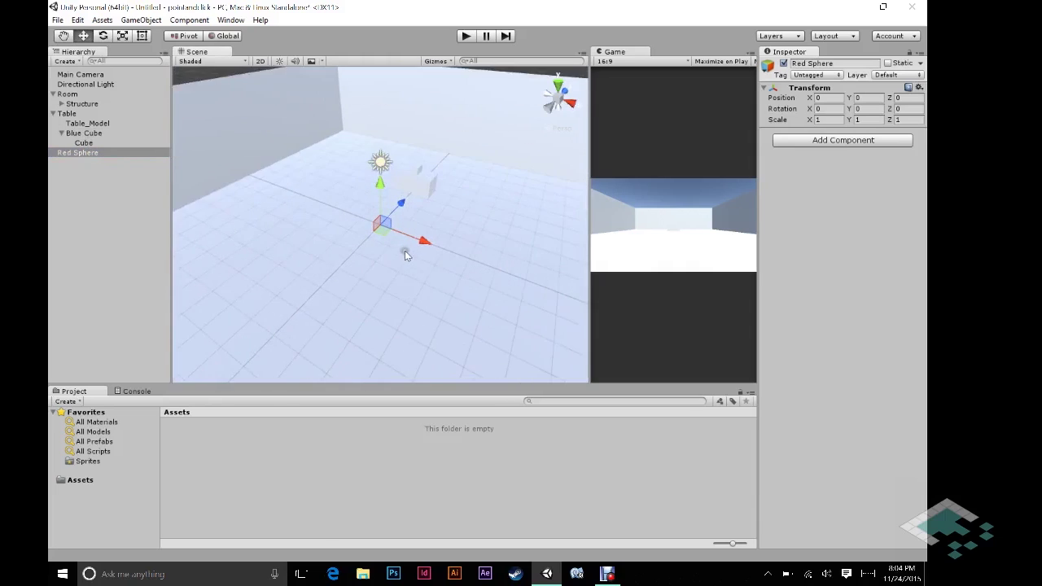
{"action": "scroll", "coordinate": [395, 249], "scroll_direction": "up", "scroll_amount": 2}
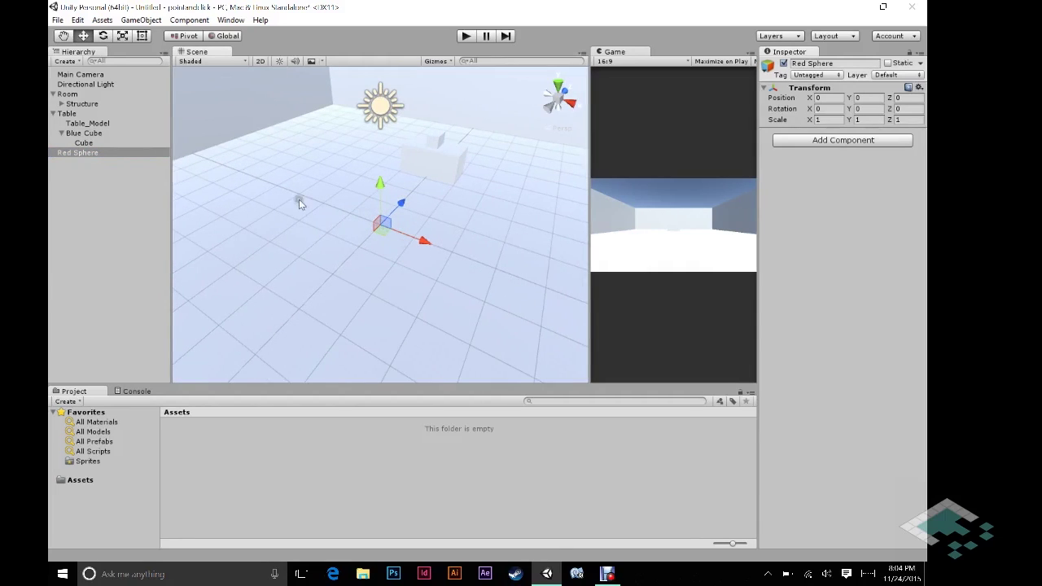
{"action": "left_click", "coordinate": [150, 20]}
{"action": "mouse_move", "coordinate": [151, 62]}
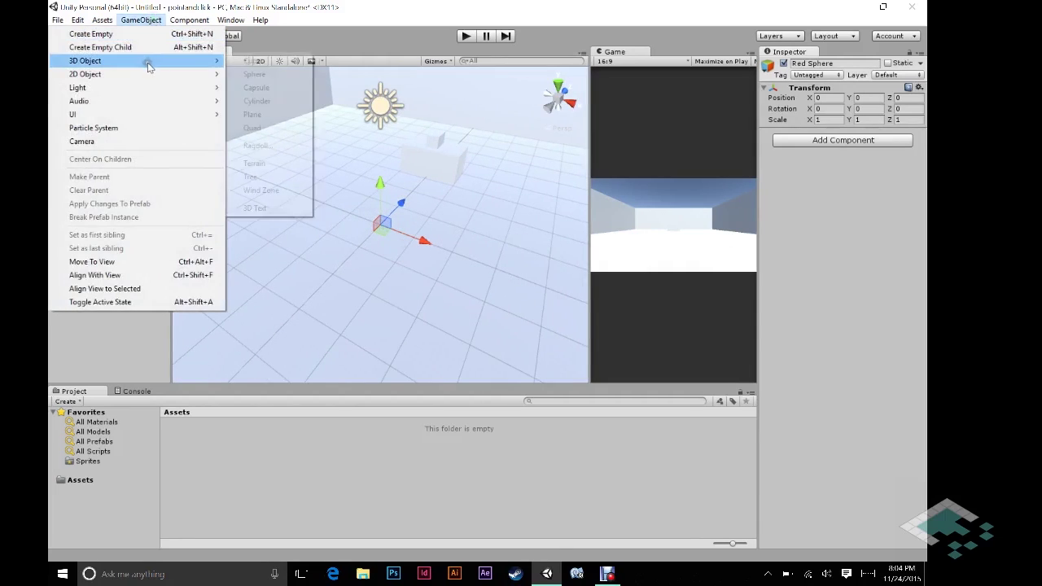
{"action": "left_click", "coordinate": [255, 73]}
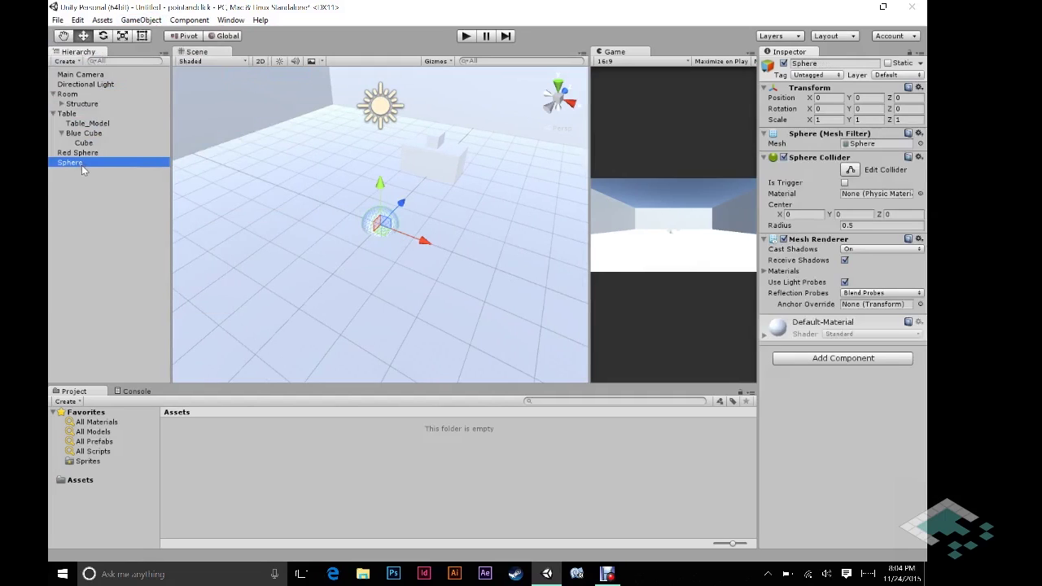
Scale the Sphere to 0.5 on each axis and set its Y position to 0.25
{"action": "left_click", "coordinate": [819, 121]}
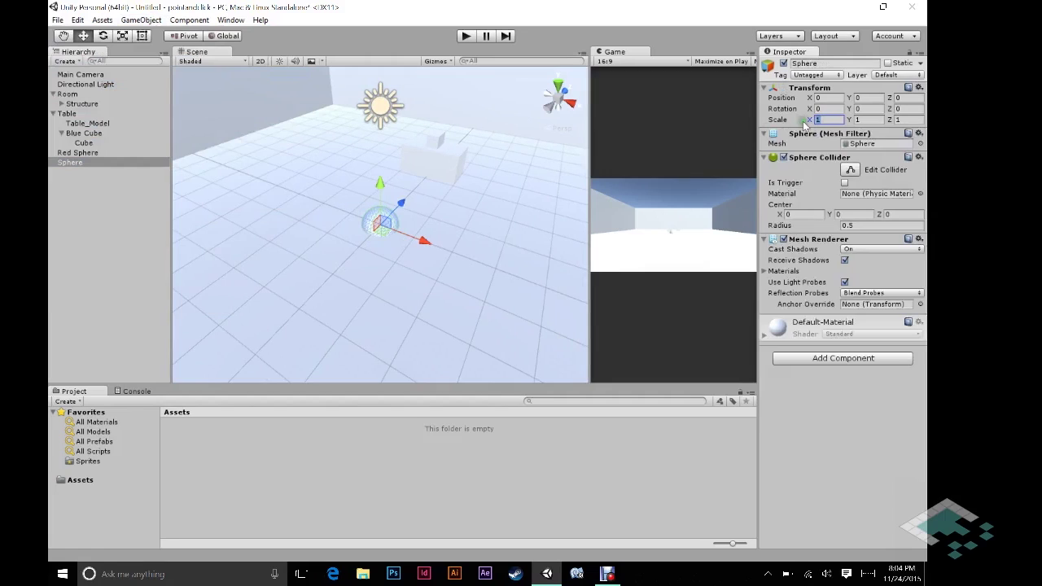
{"action": "type", "text": "0"}
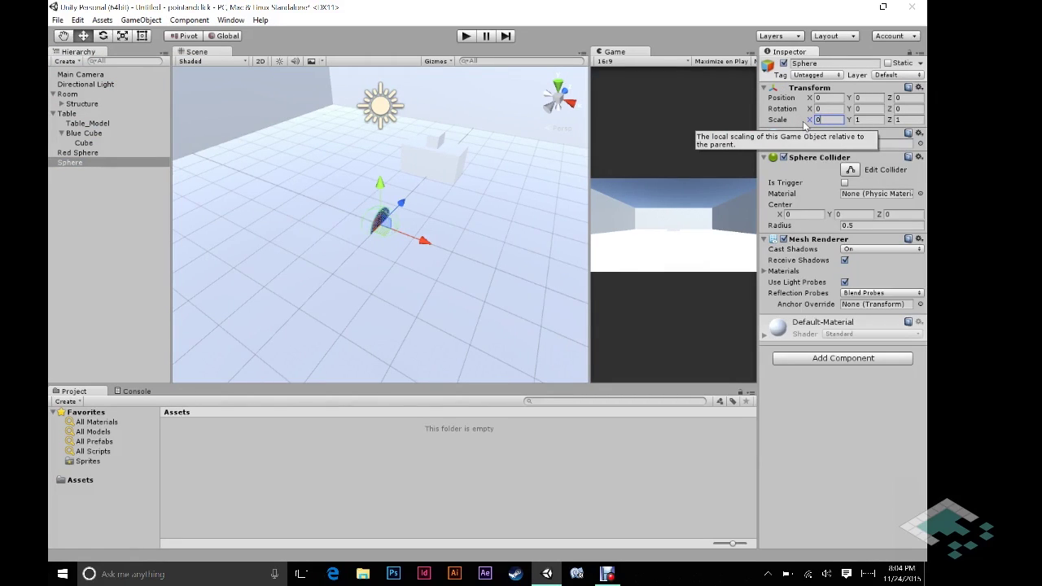
{"action": "type", "text": ".5"}
{"action": "key", "text": "Tab"}
{"action": "type", "text": "0.5"}
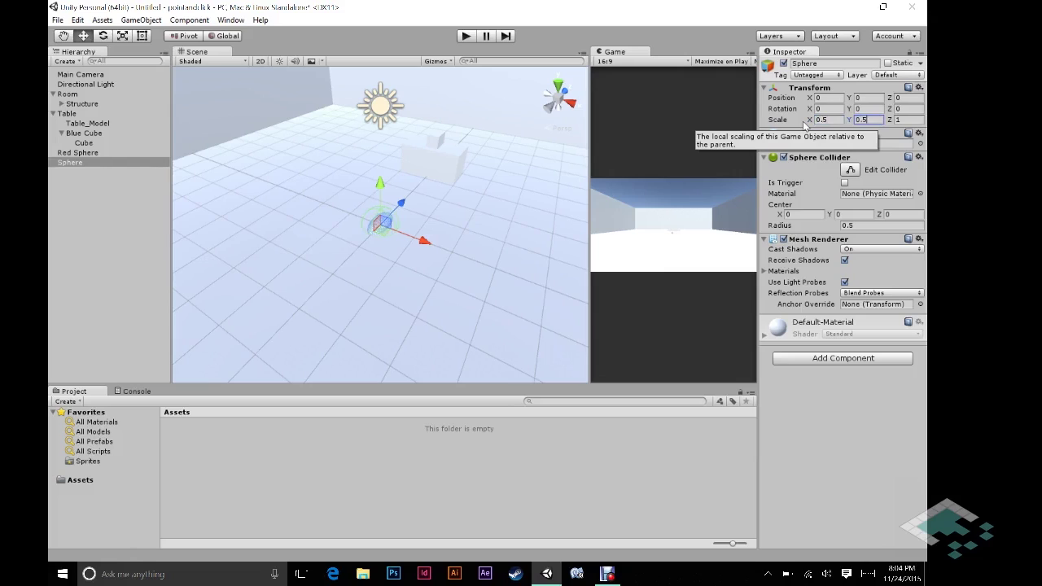
{"action": "key", "text": "Tab"}
{"action": "type", "text": "0.5"}
{"action": "left_click", "coordinate": [855, 98]}
{"action": "type", "text": "0.25"}
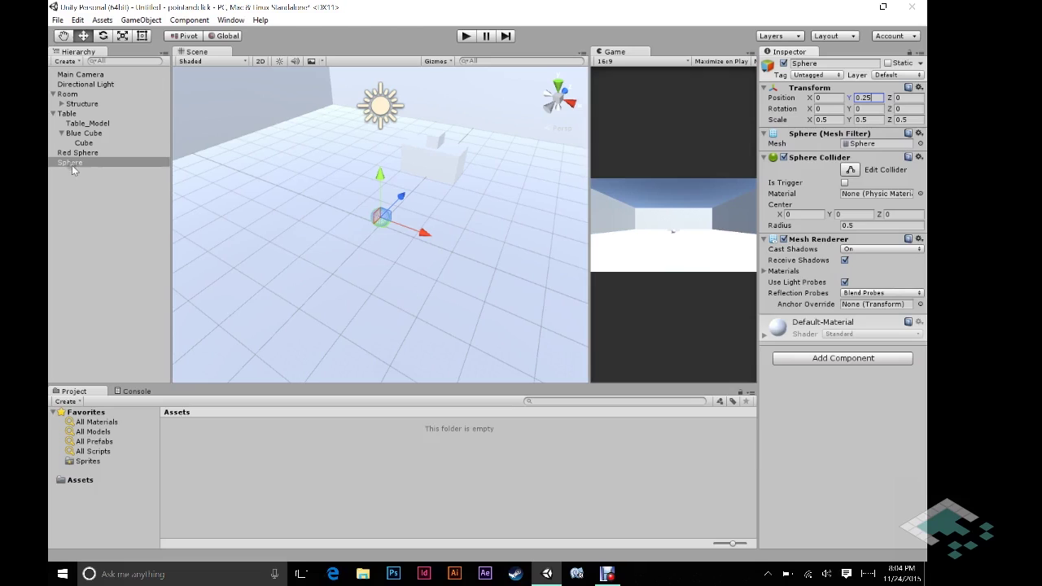
Nest the Sphere under Red Sphere, then Red Sphere under Table
{"action": "mouse_move", "coordinate": [72, 164]}
{"action": "left_mouse_down"}
{"action": "mouse_move", "coordinate": [91, 174]}
{"action": "mouse_move", "coordinate": [78, 153]}
{"action": "left_mouse_up"}
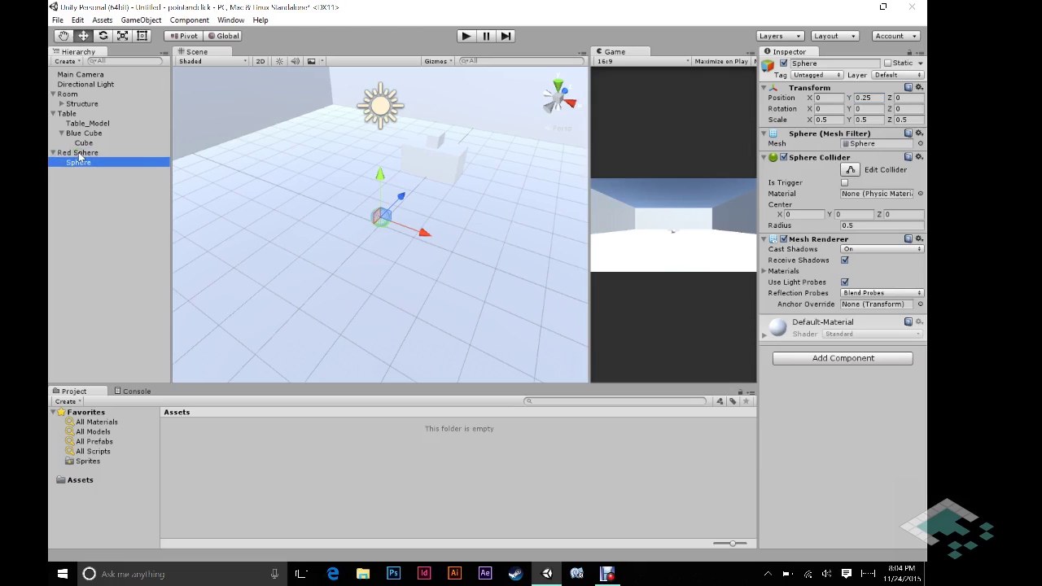
{"action": "left_click_drag", "start_coordinate": [79, 157], "coordinate": [74, 116]}
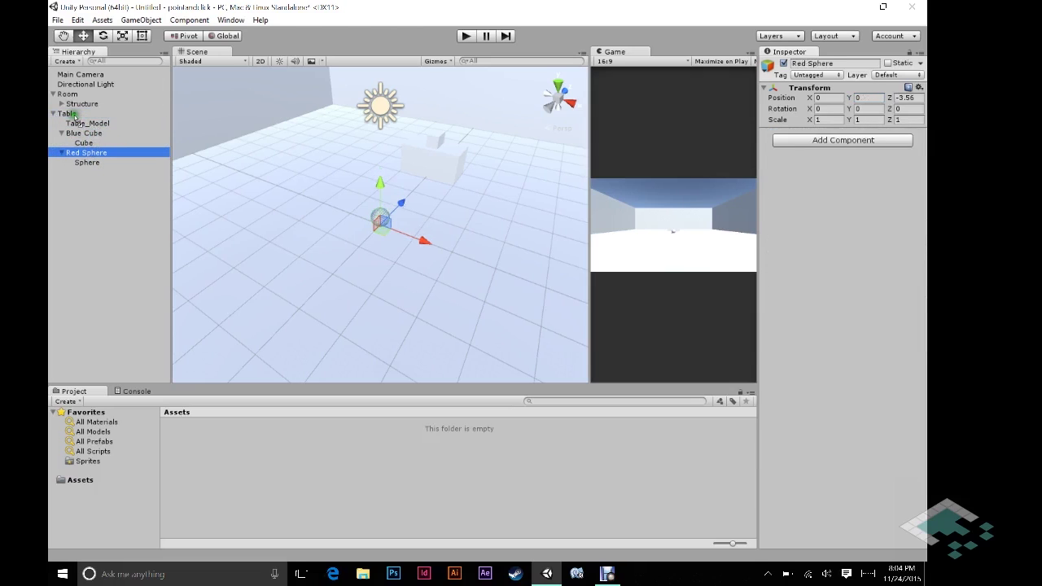
{"action": "left_click", "coordinate": [905, 98]}
Place Red Sphere on the table at position X 0.5, Y 1, Z 0
{"action": "type", "text": "0"}
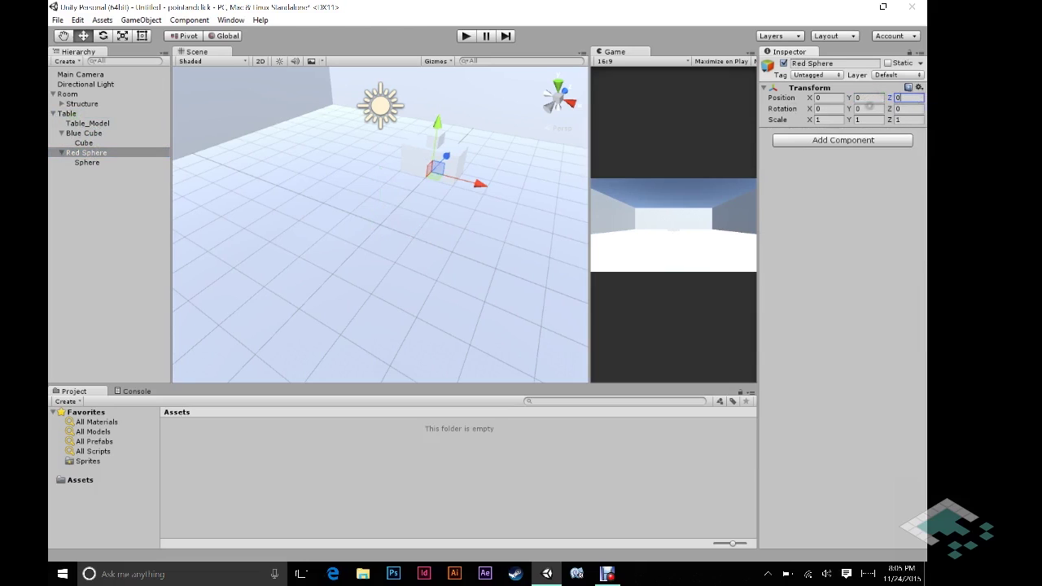
{"action": "left_click", "coordinate": [867, 98]}
{"action": "type", "text": "1"}
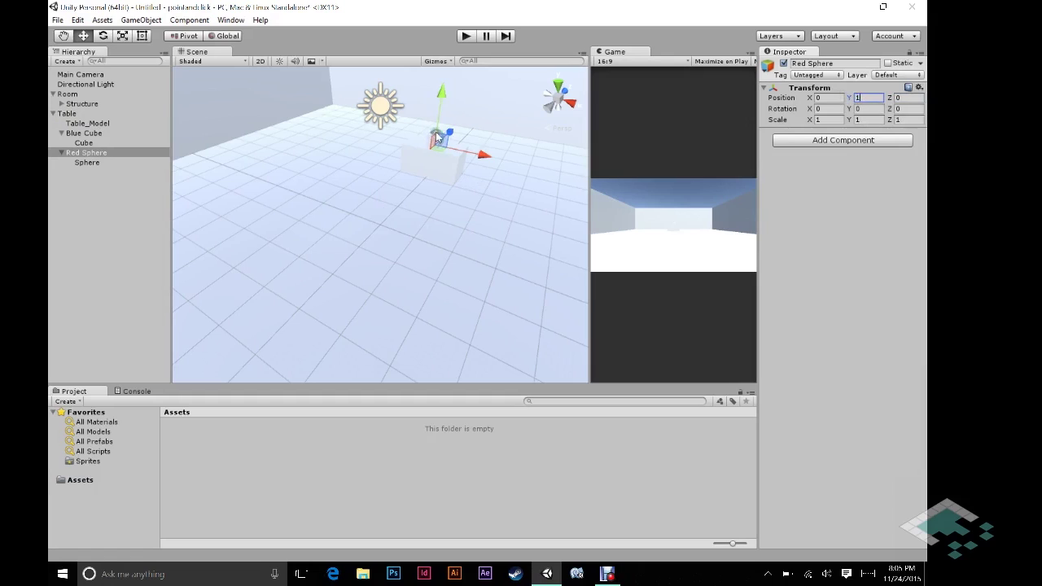
{"action": "left_click", "coordinate": [827, 98]}
{"action": "type", "text": "0.5"}
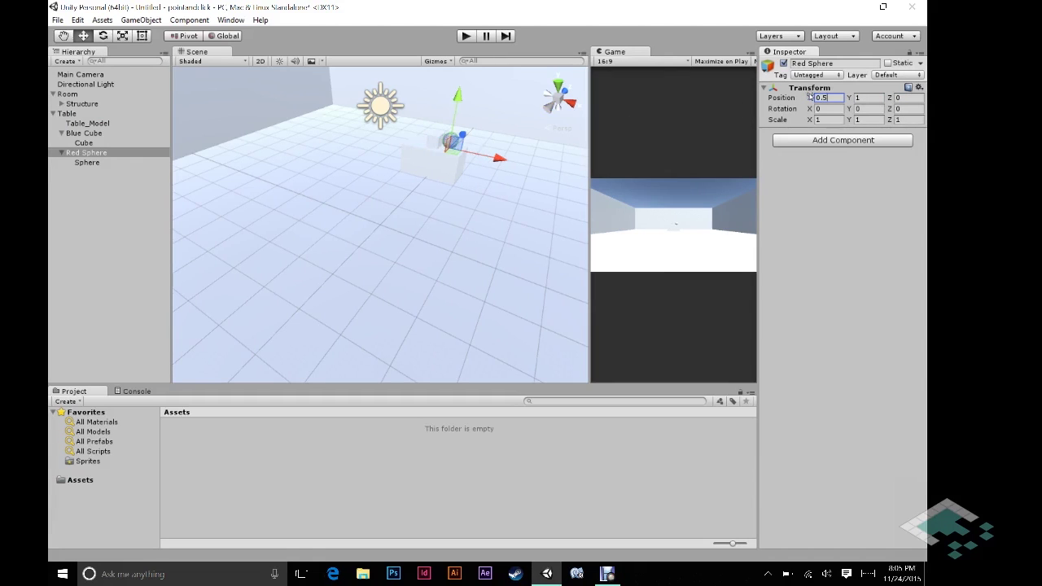
Move Blue Cube to X -0.5 so it sits beside the sphere
{"action": "left_click", "coordinate": [87, 135]}
{"action": "left_click", "coordinate": [800, 97]}
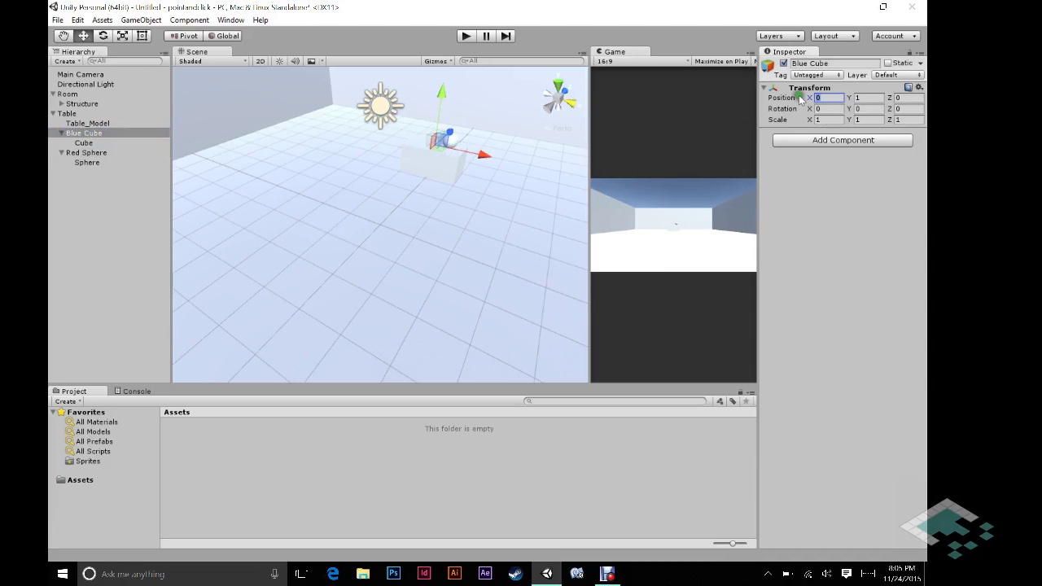
{"action": "key", "text": "BackSpace"}
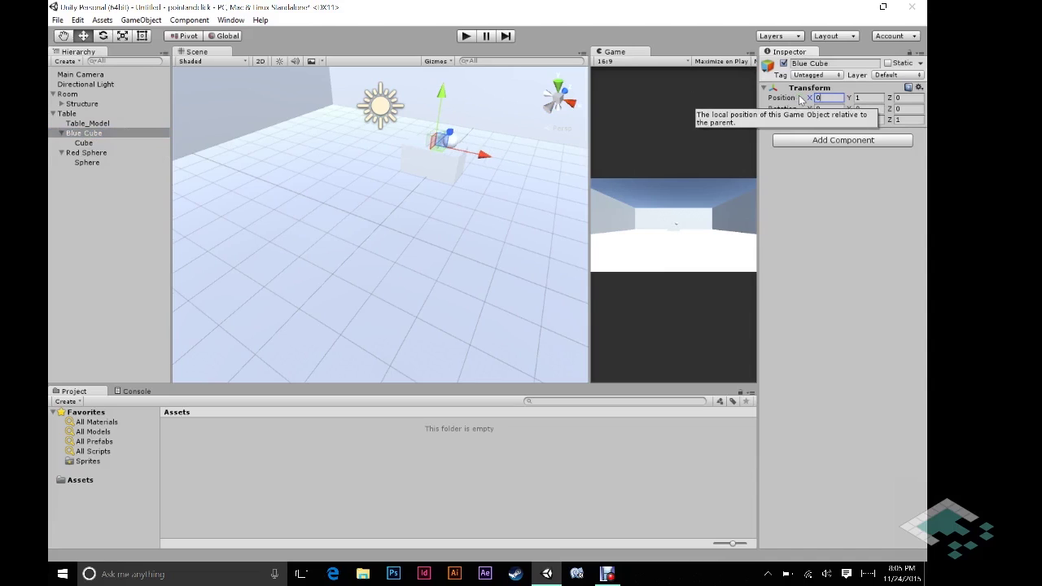
{"action": "type", "text": "5"}
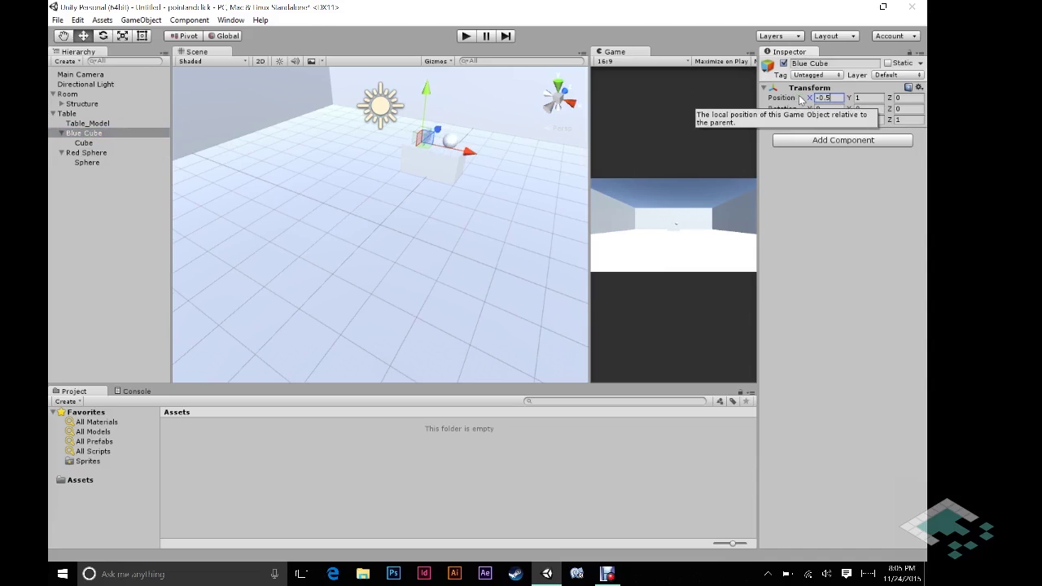
{"action": "left_click", "coordinate": [88, 143]}
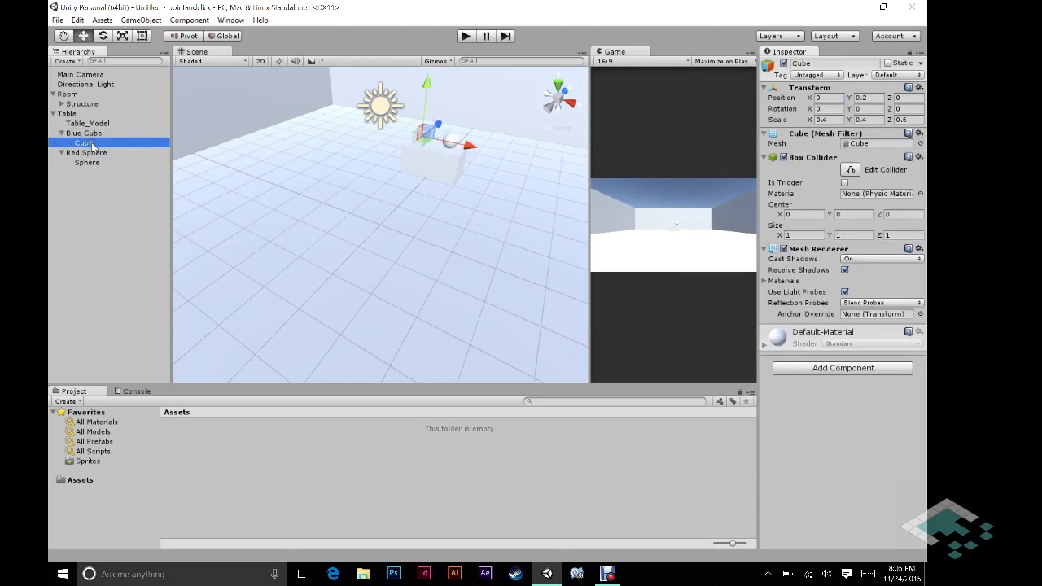
Rename Blue Cube's inner Cube object to Cube_Model
{"action": "left_click", "coordinate": [89, 145]}
{"action": "left_click", "coordinate": [92, 144]}
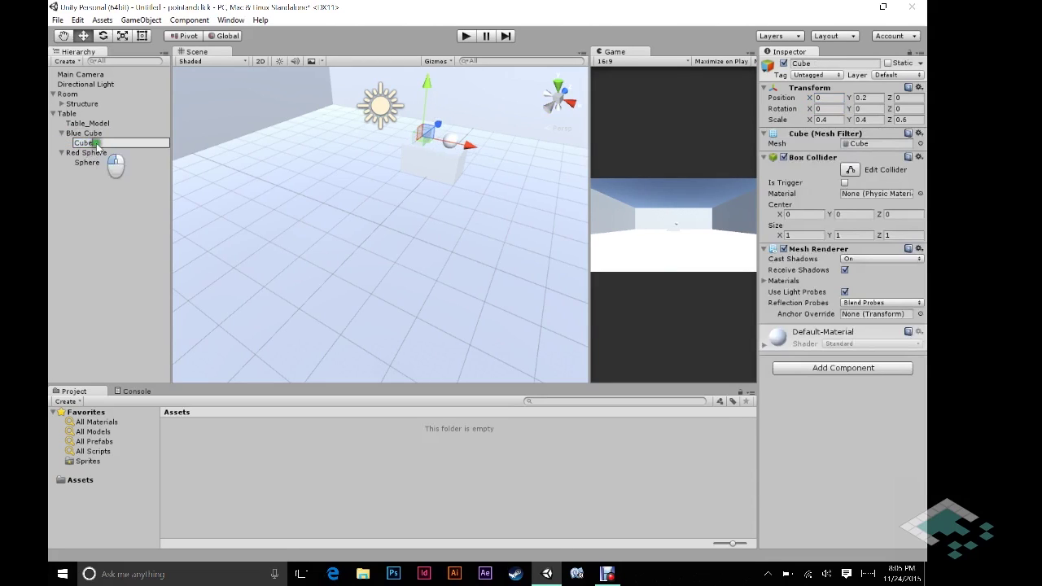
{"action": "type", "text": "_Model"}
{"action": "key", "text": "Return"}
Rename Red Sphere's inner Sphere object to Sphere_Model
{"action": "double_click", "coordinate": [94, 162]}
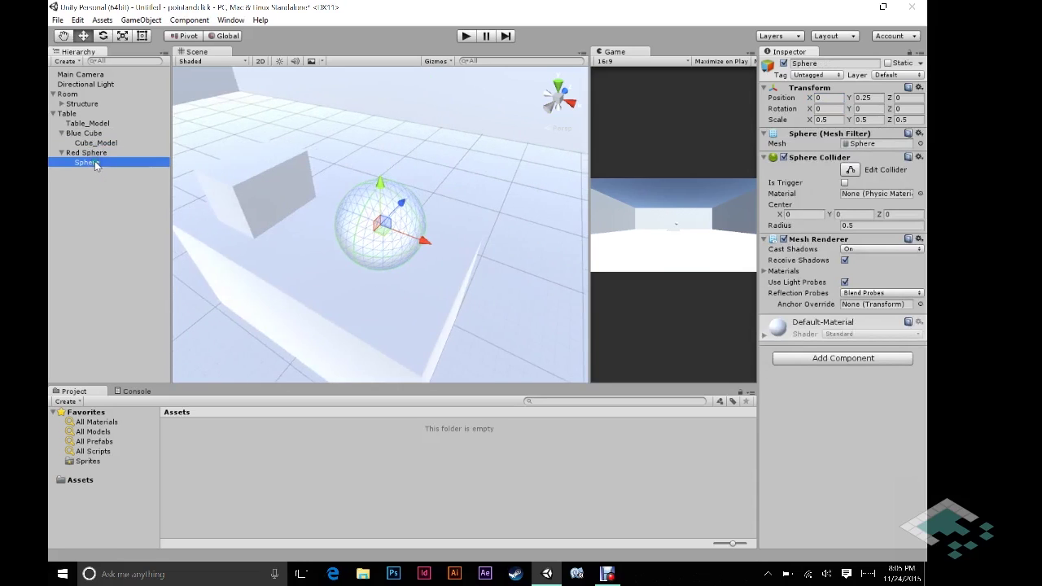
{"action": "left_click", "coordinate": [92, 163]}
{"action": "left_click", "coordinate": [92, 163]}
{"action": "type", "text": "_Mod"}
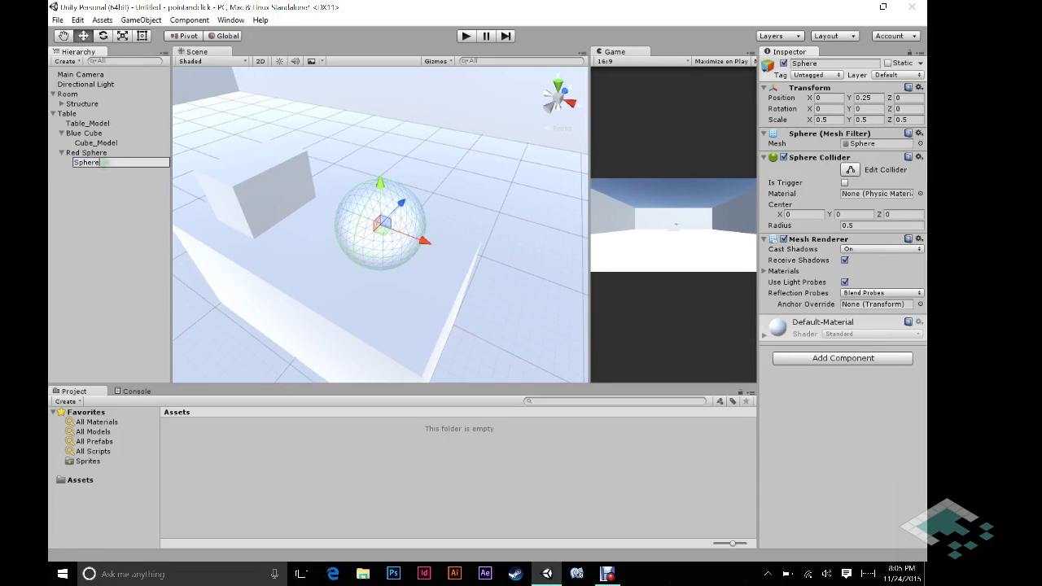
{"action": "type", "text": "el"}
{"action": "key", "text": "Return"}
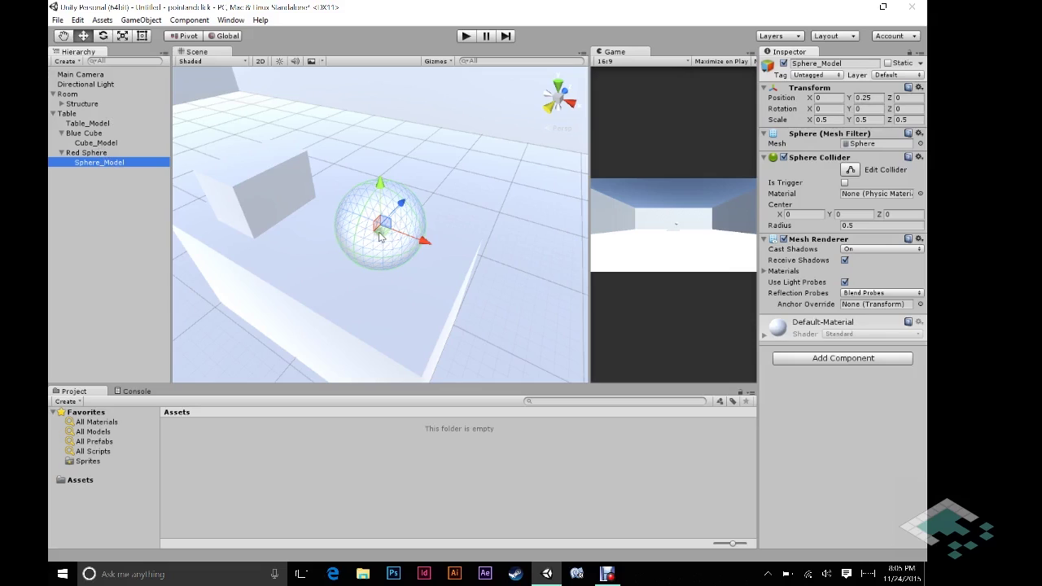
{"action": "left_click", "coordinate": [85, 152]}
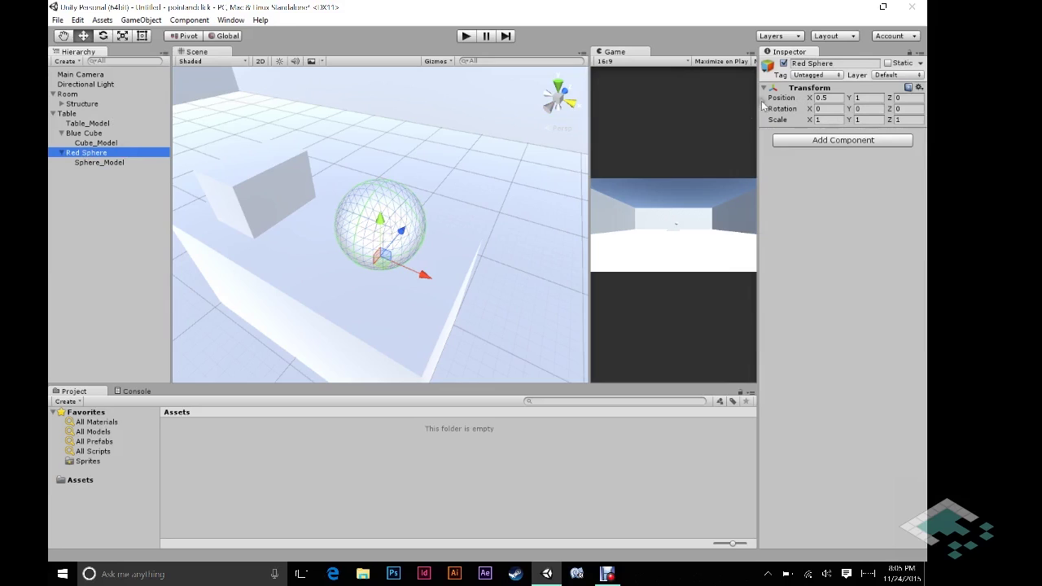
{"action": "left_click", "coordinate": [84, 134]}
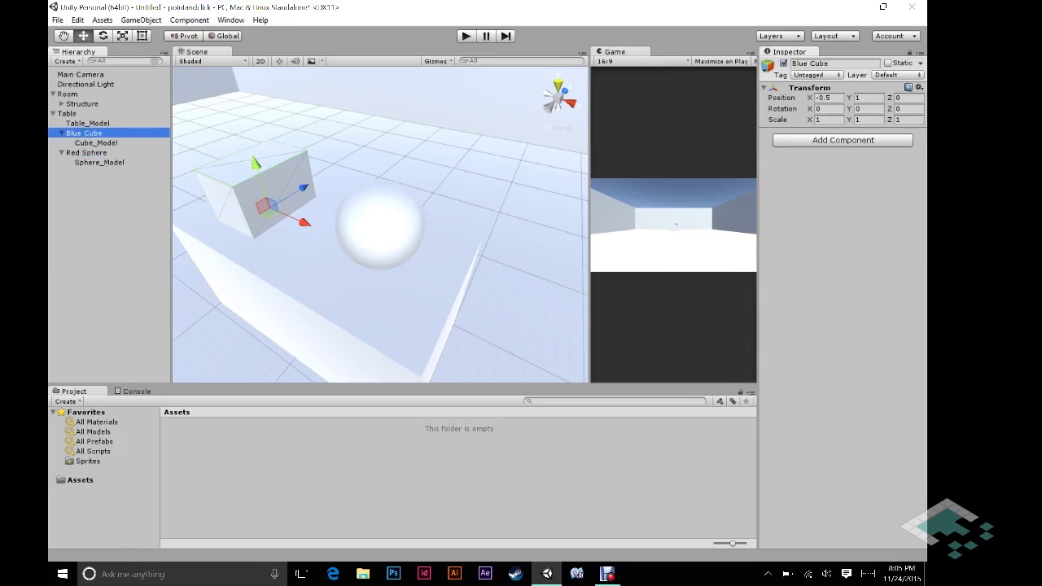
Rotate Blue Cube about its vertical axis to roughly -33.7 degrees Y rotation
{"action": "left_click", "coordinate": [103, 36]}
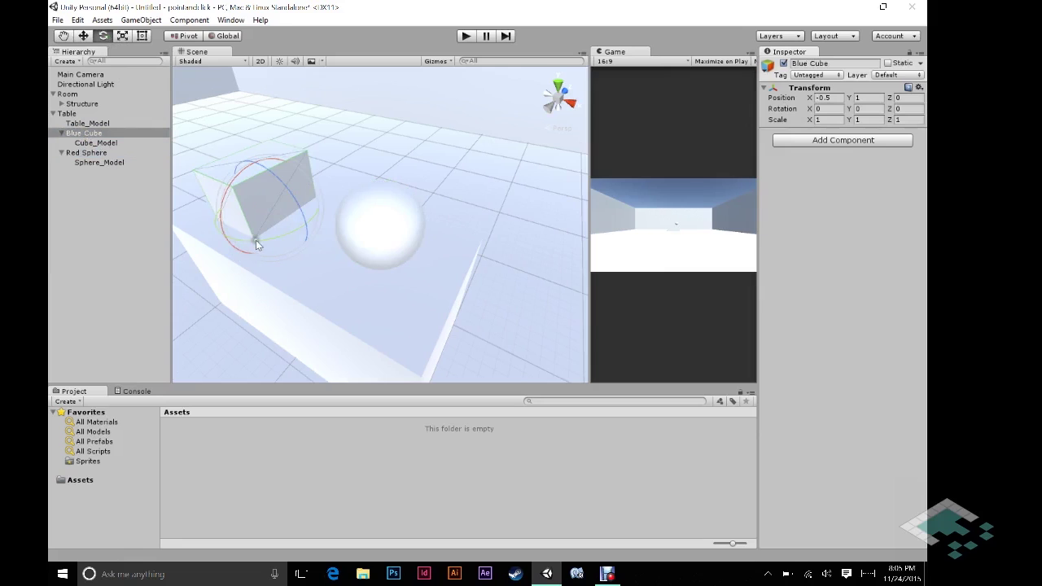
{"action": "left_click_drag", "start_coordinate": [255, 239], "coordinate": [315, 236]}
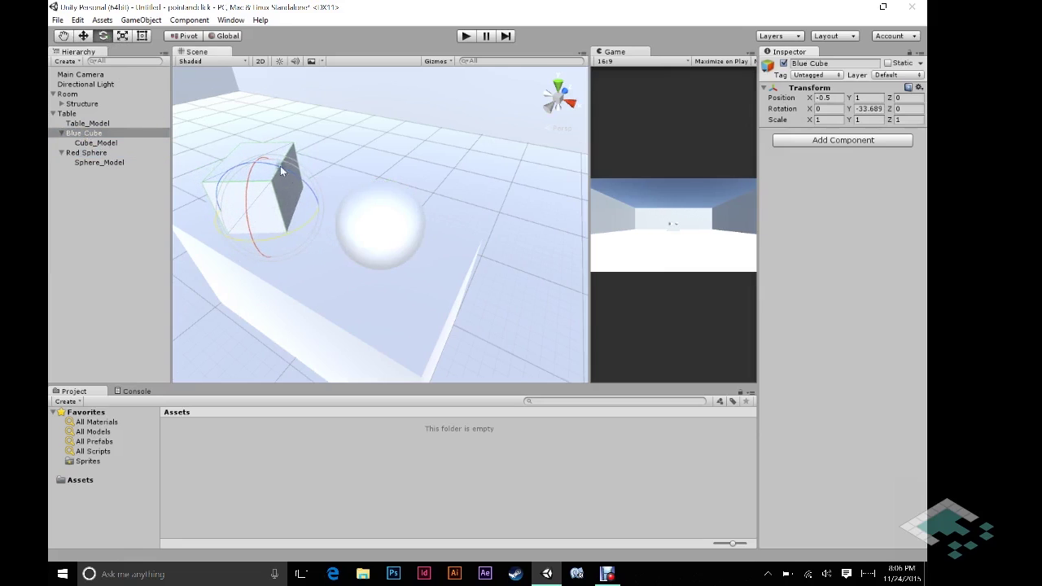
{"action": "left_click", "coordinate": [86, 152]}
{"action": "left_click", "coordinate": [96, 142]}
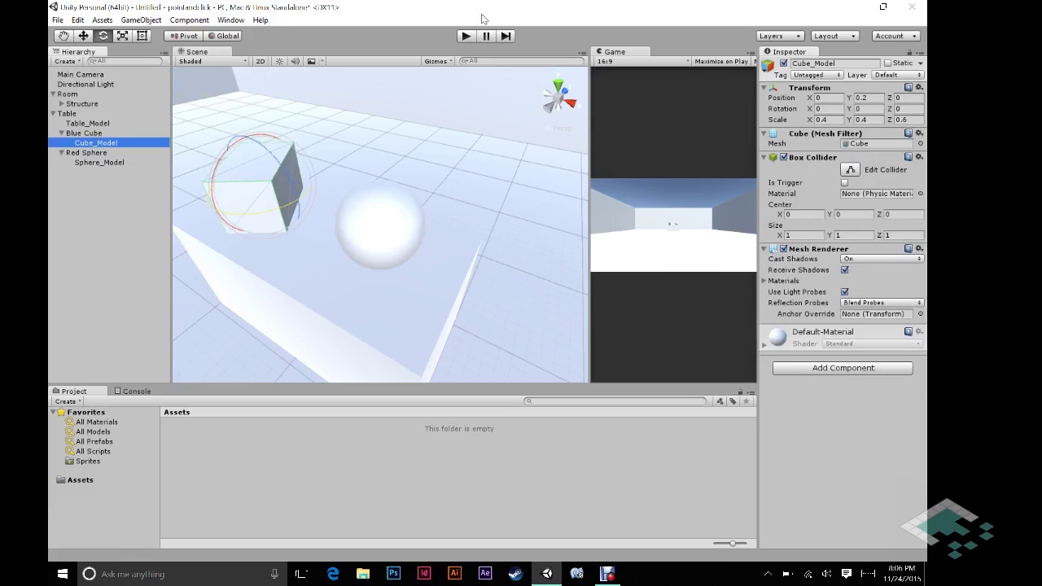
{"action": "key", "text": "ctrl+s"}
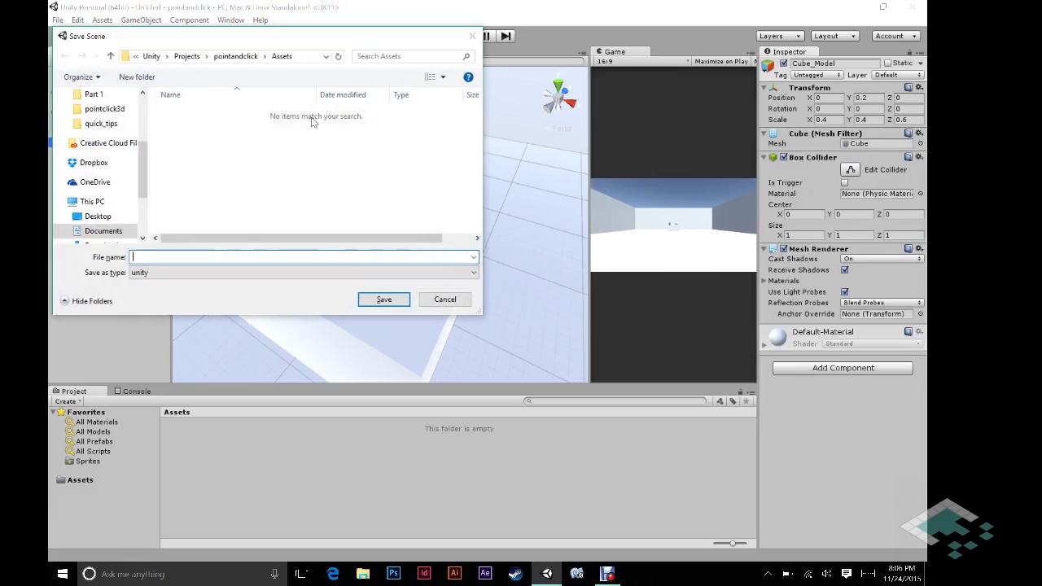
Save the scene as 'room' in the project's Assets folder
{"action": "type", "text": "room"}
{"action": "key", "text": "Return"}
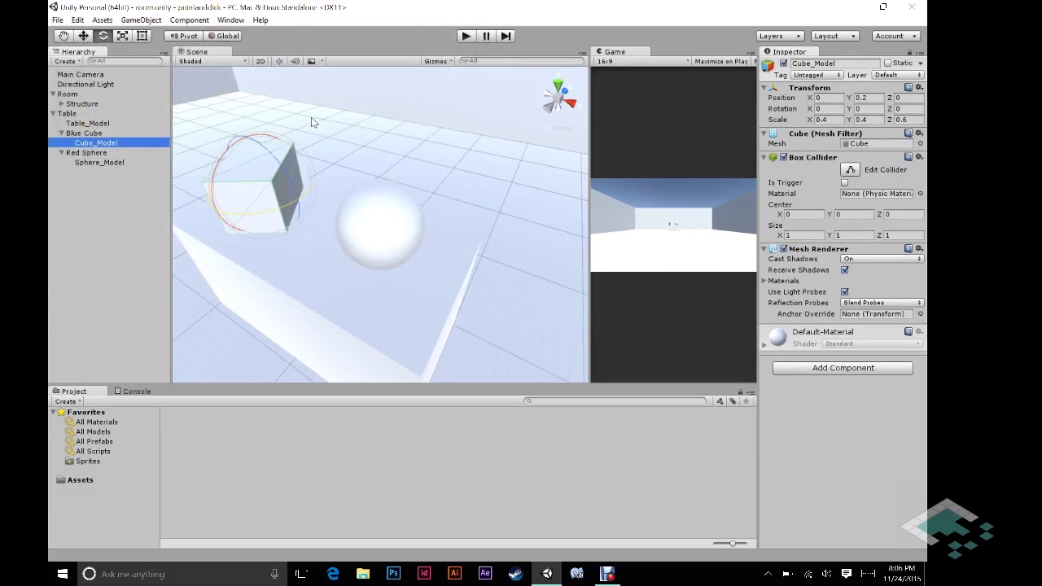
{"action": "left_click", "coordinate": [81, 480]}
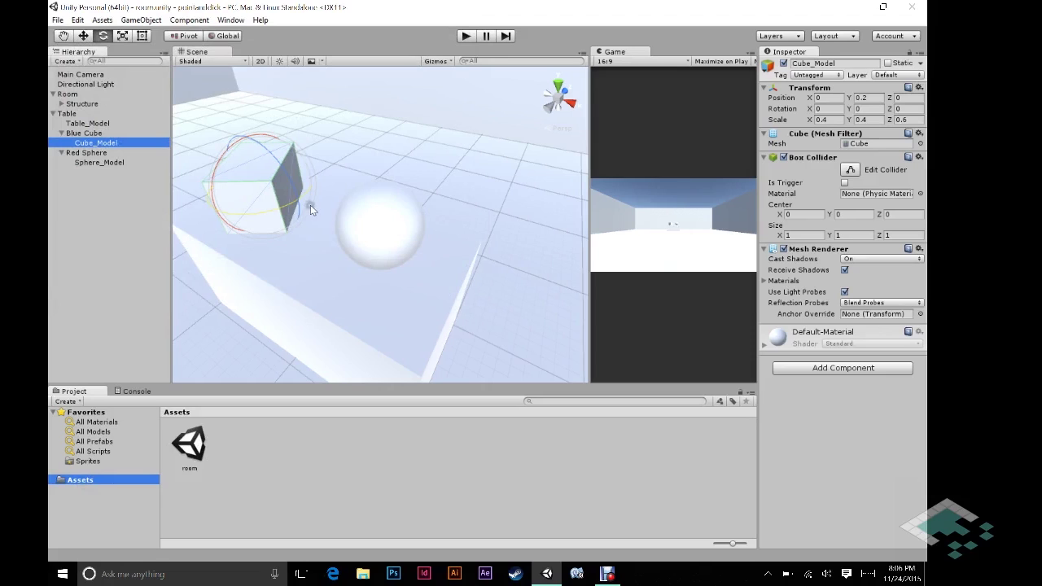
{"action": "scroll", "coordinate": [400, 215], "scroll_direction": "down", "scroll_amount": 5}
{"action": "scroll", "coordinate": [400, 212], "scroll_direction": "down", "scroll_amount": 3}
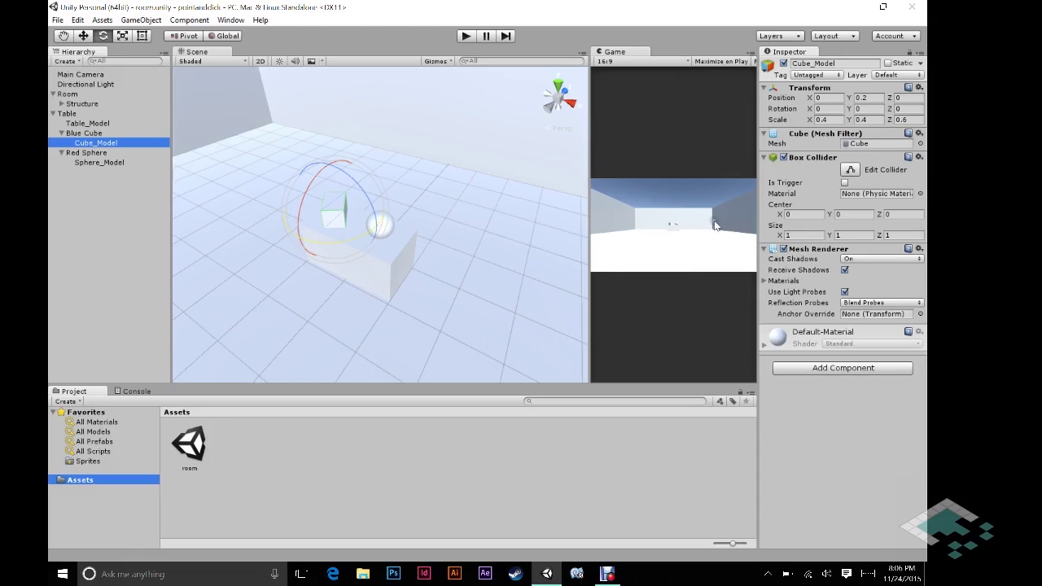
Create a new folder named Materials in Assets
{"action": "right_click", "coordinate": [249, 505]}
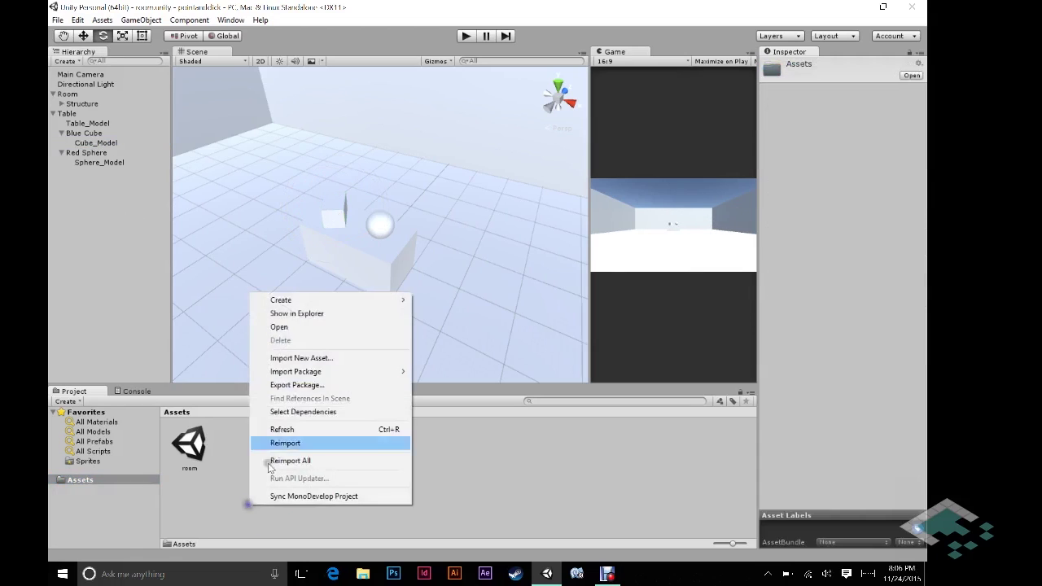
{"action": "mouse_move", "coordinate": [313, 306]}
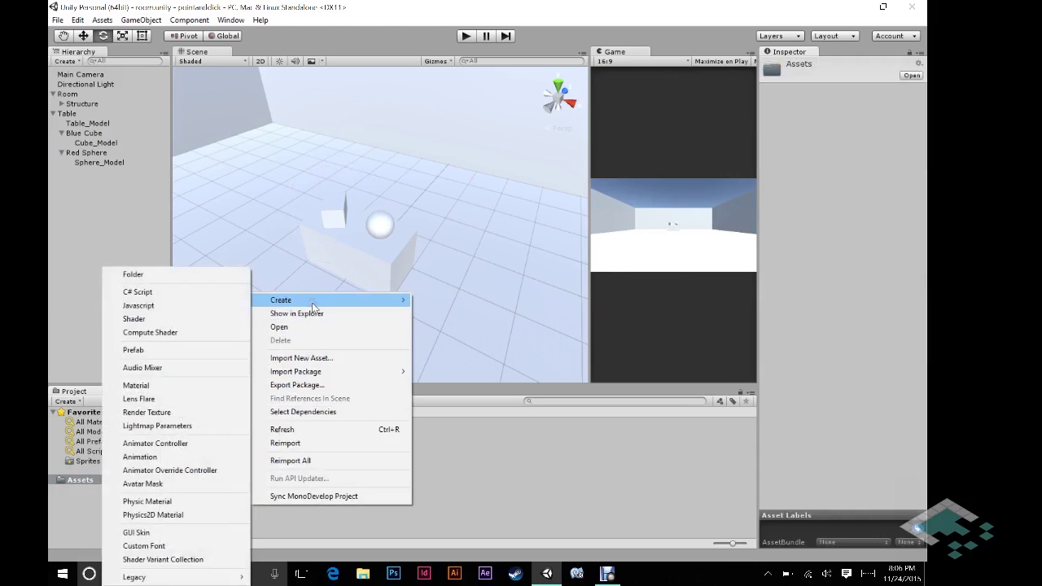
{"action": "left_click", "coordinate": [209, 277]}
{"action": "type", "text": "M"}
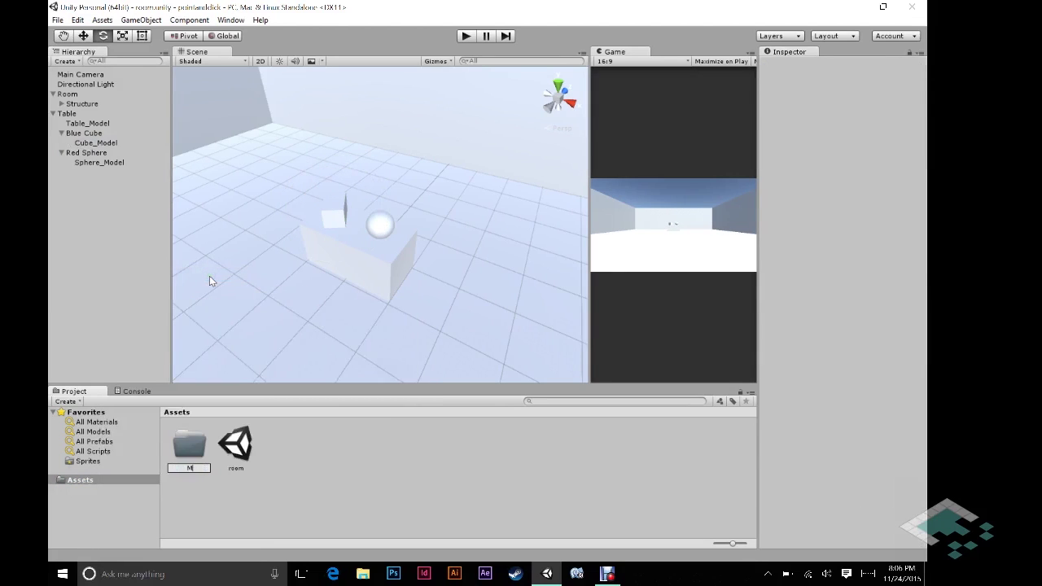
{"action": "type", "text": "aterials"}
{"action": "key", "text": "Return"}
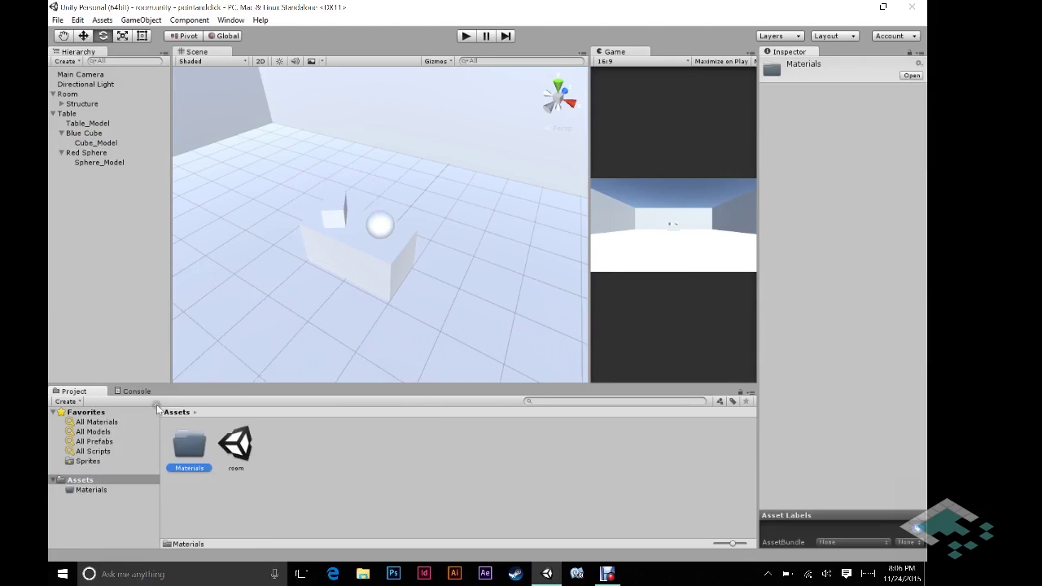
Create a new material inside the Materials folder
{"action": "double_click", "coordinate": [188, 437]}
{"action": "right_click", "coordinate": [277, 445]}
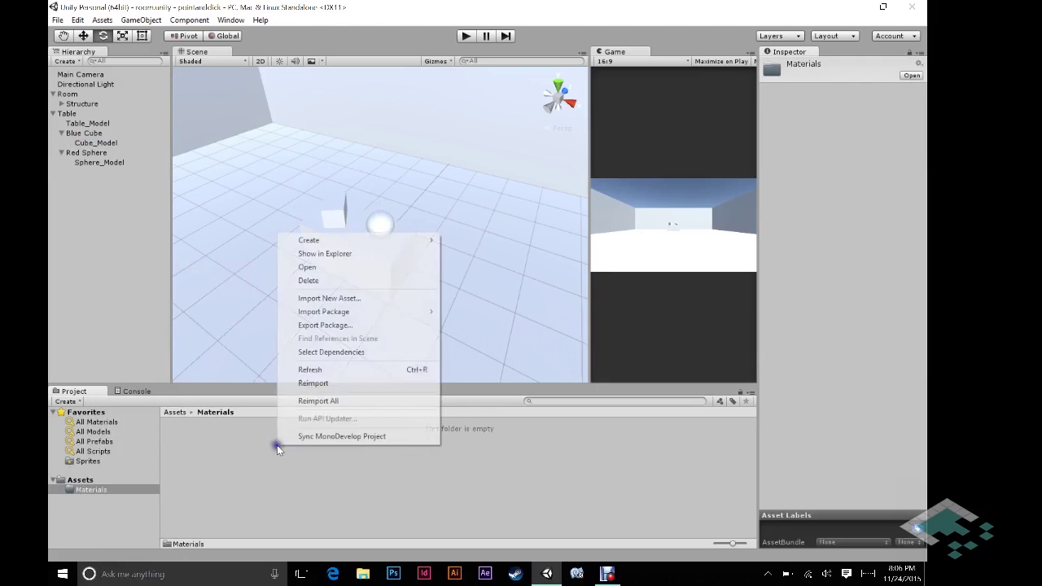
{"action": "mouse_move", "coordinate": [338, 244]}
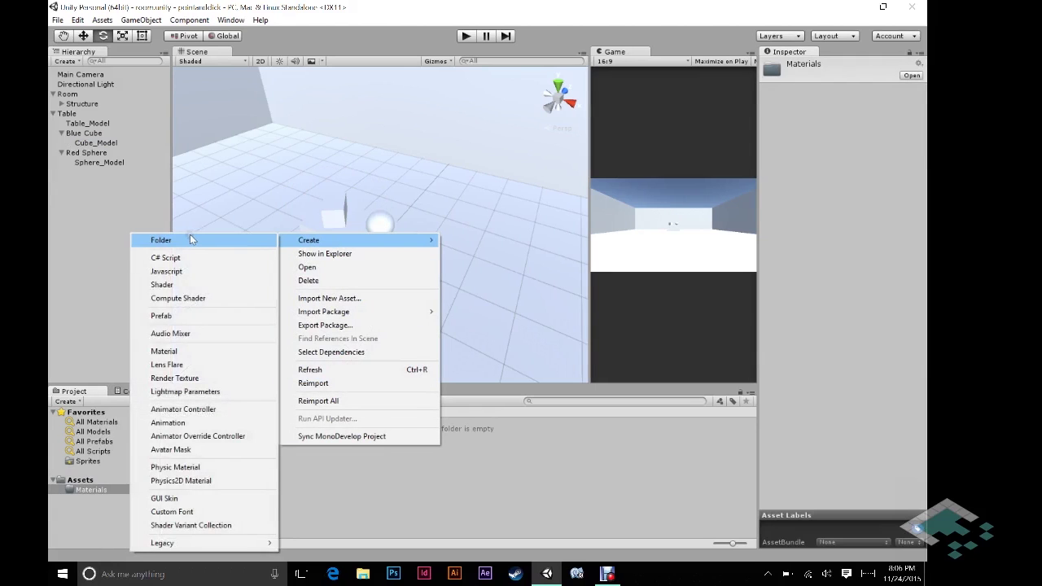
{"action": "left_click", "coordinate": [189, 351]}
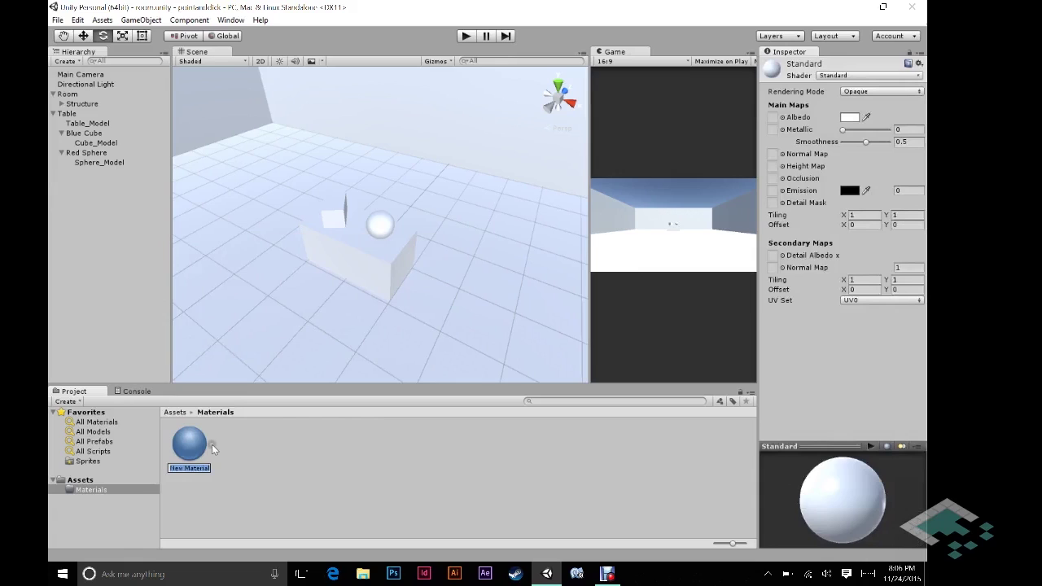
Name the material Room and darken its Albedo colour to grey
{"action": "type", "text": "Room"}
{"action": "key", "text": "Return"}
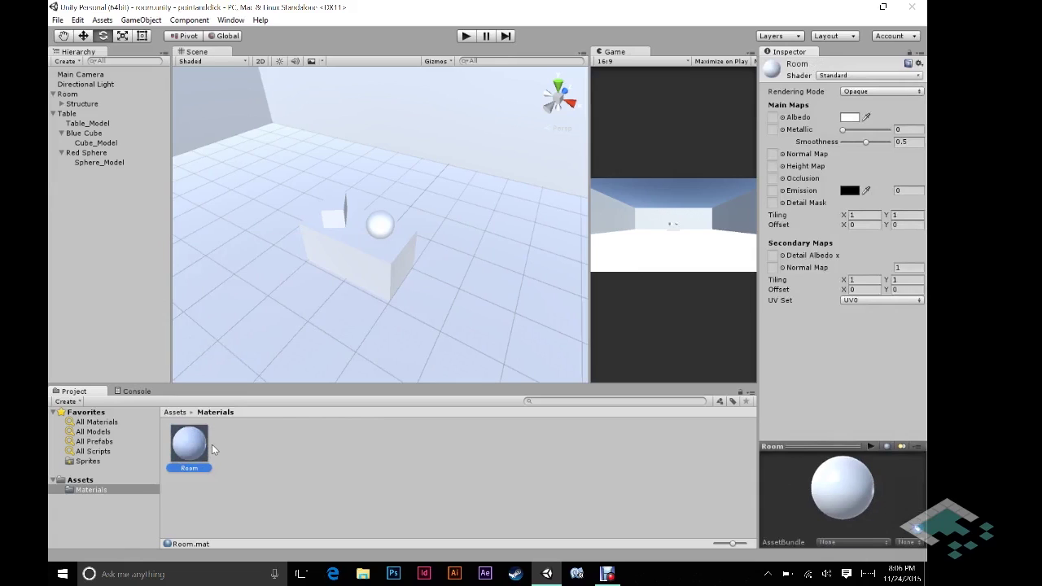
{"action": "left_click", "coordinate": [849, 118]}
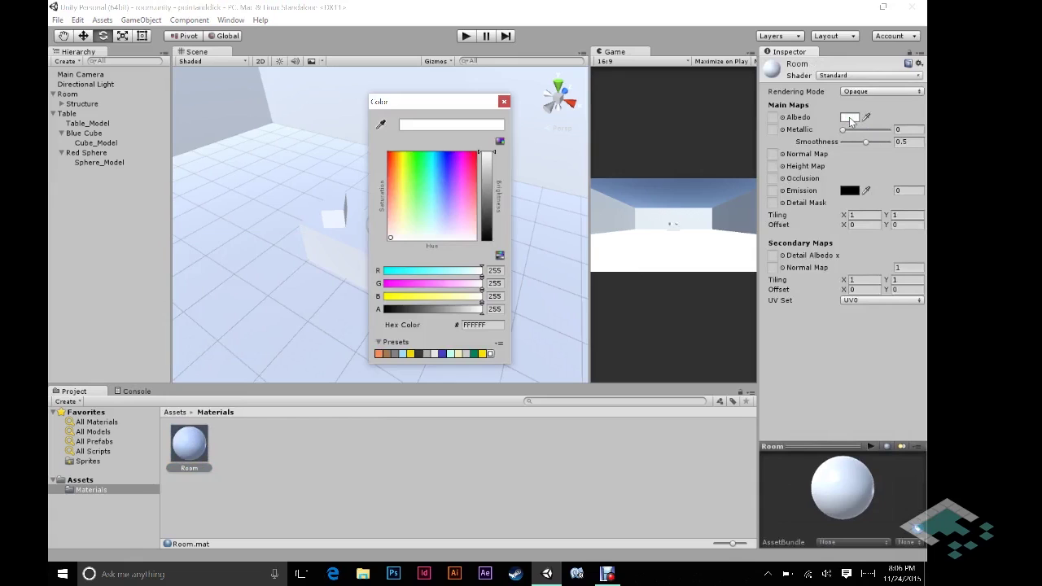
{"action": "left_click_drag", "start_coordinate": [486, 156], "coordinate": [485, 193]}
{"action": "left_click", "coordinate": [504, 101]}
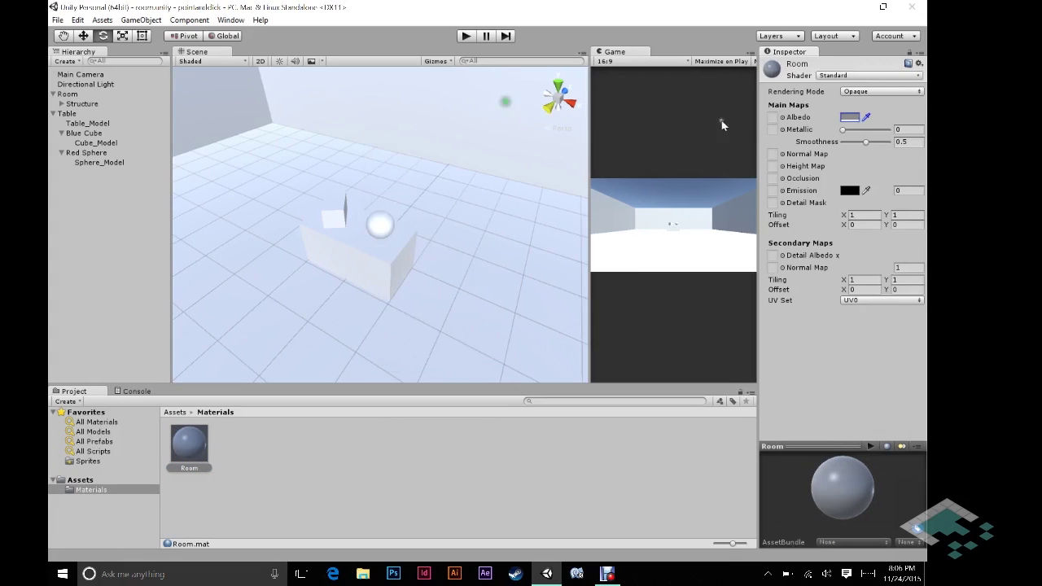
Set the Room material's smoothness to 0 for a matte finish
{"action": "mouse_move", "coordinate": [866, 143]}
{"action": "left_mouse_down"}
{"action": "mouse_move", "coordinate": [827, 142]}
{"action": "mouse_move", "coordinate": [878, 142]}
{"action": "left_mouse_up"}
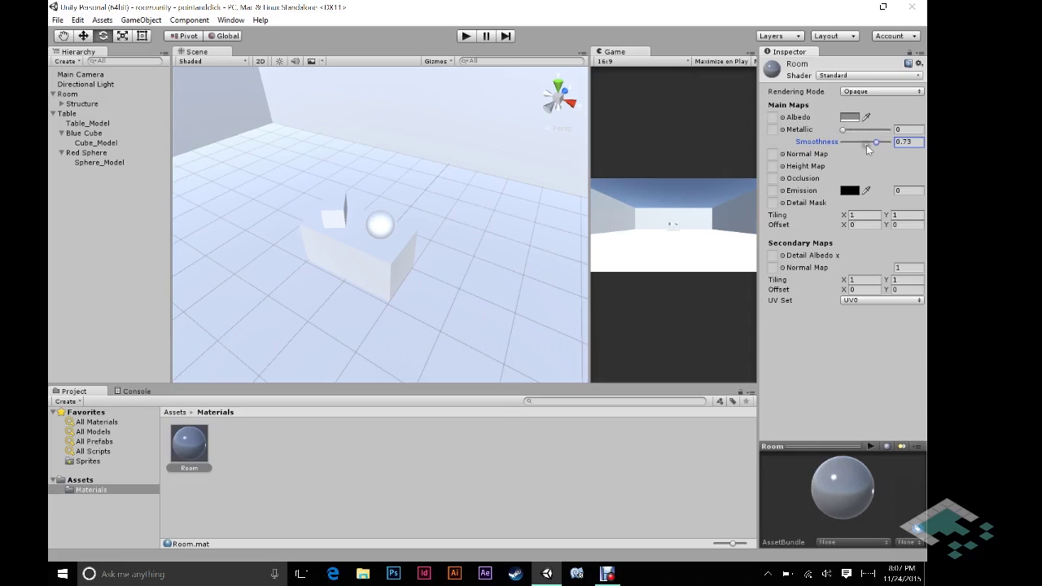
{"action": "left_click_drag", "start_coordinate": [872, 143], "coordinate": [838, 143]}
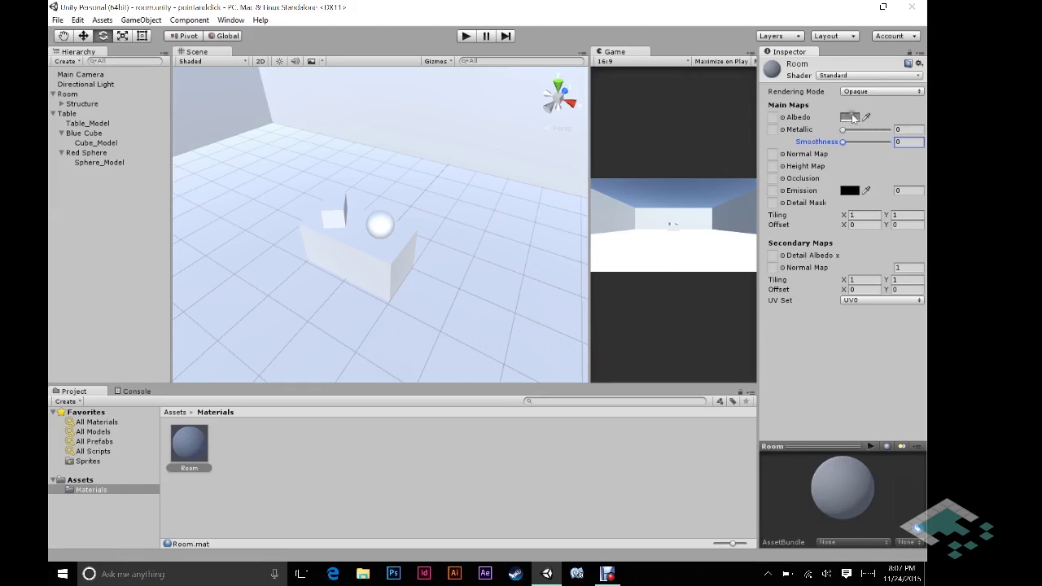
{"action": "left_click_drag", "start_coordinate": [330, 271], "coordinate": [289, 131]}
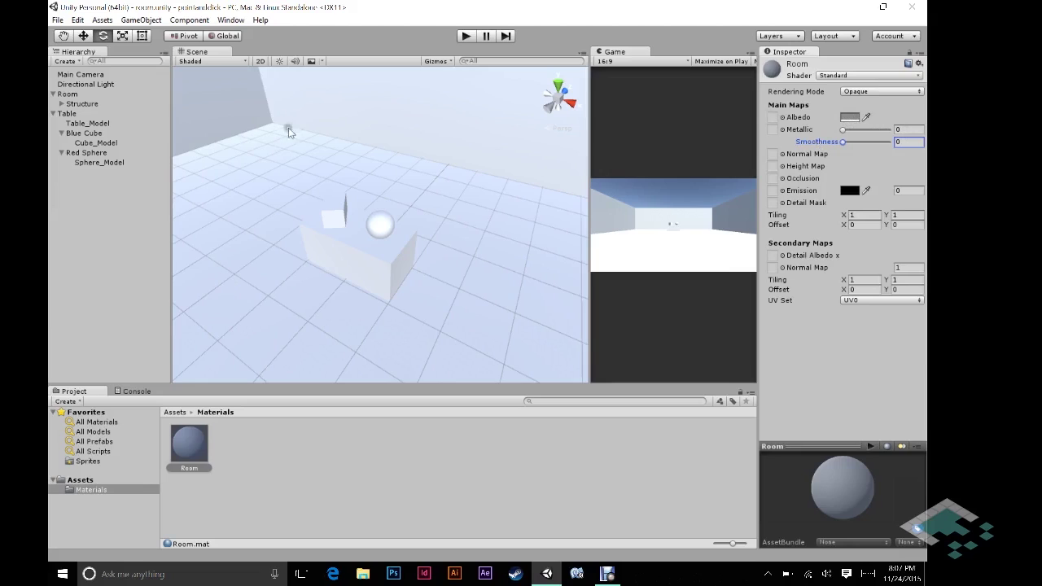
{"action": "left_click", "coordinate": [62, 133]}
Apply the Room material to the floor, back wall, Left Wall and Right Wall
{"action": "left_click", "coordinate": [62, 142]}
{"action": "left_click", "coordinate": [53, 113]}
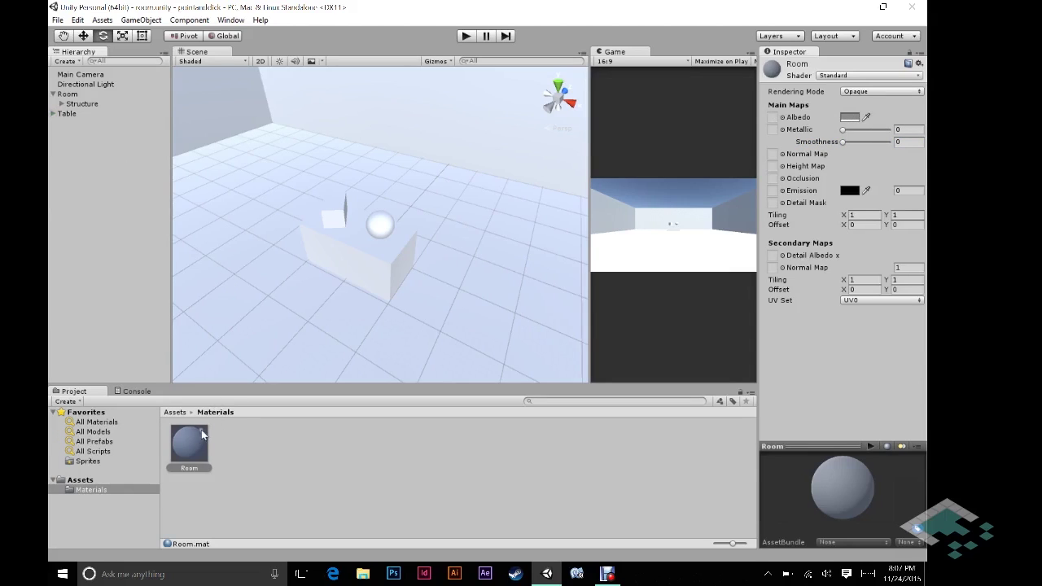
{"action": "left_click_drag", "start_coordinate": [204, 434], "coordinate": [274, 315]}
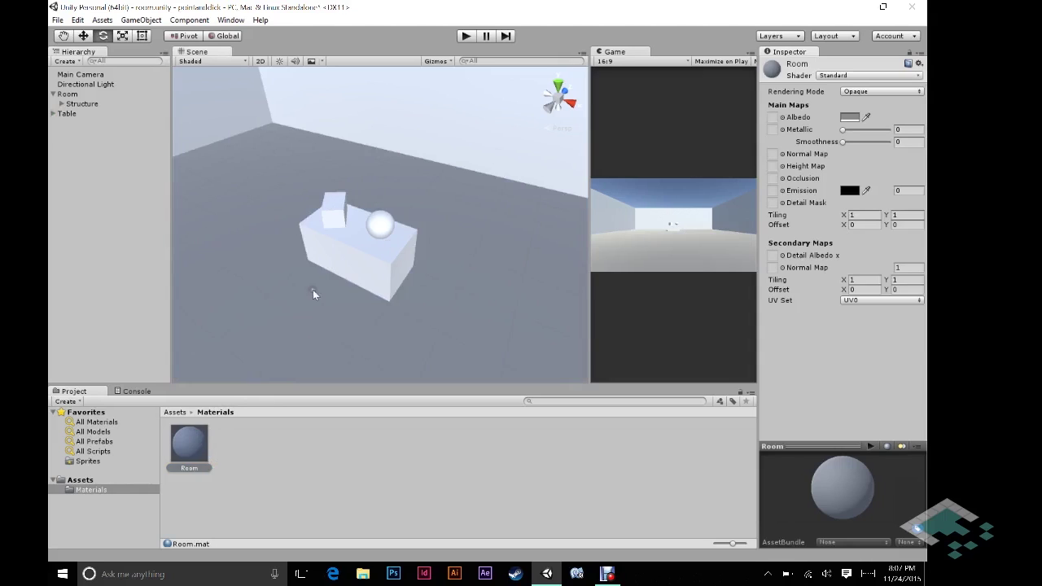
{"action": "left_click_drag", "start_coordinate": [202, 444], "coordinate": [422, 136]}
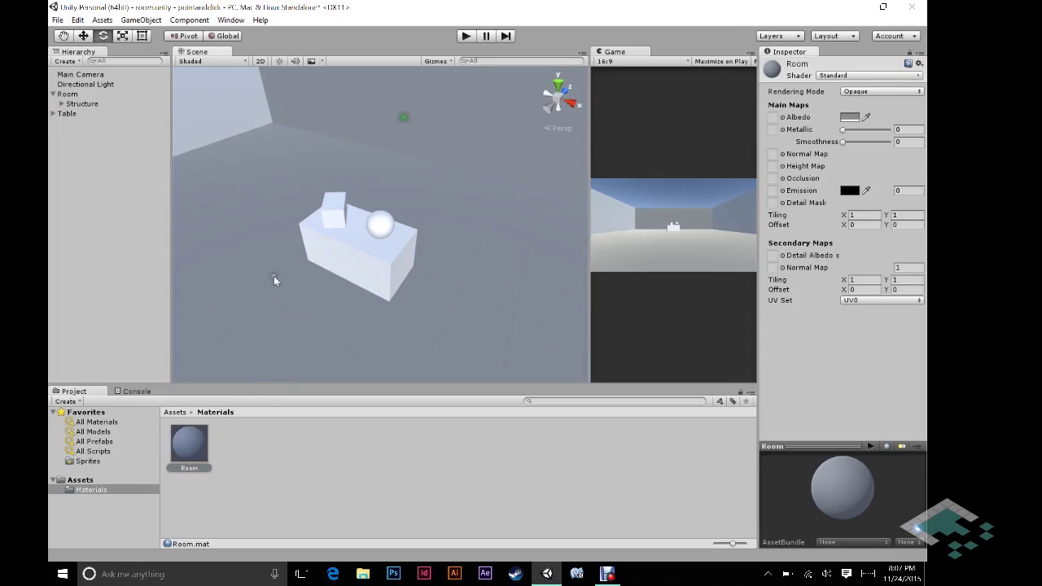
{"action": "left_click_drag", "start_coordinate": [188, 440], "coordinate": [210, 104]}
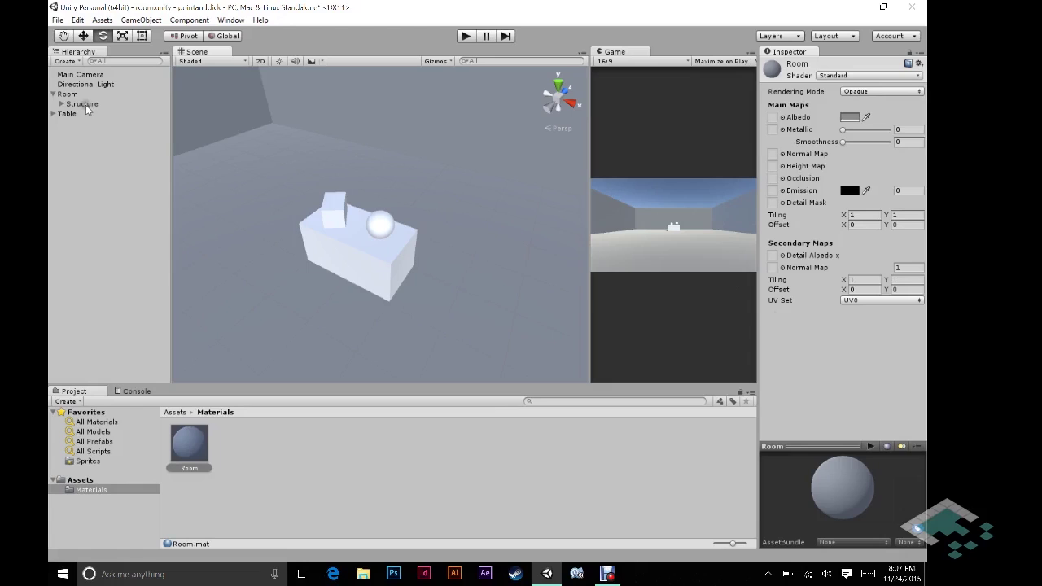
{"action": "left_click", "coordinate": [61, 104]}
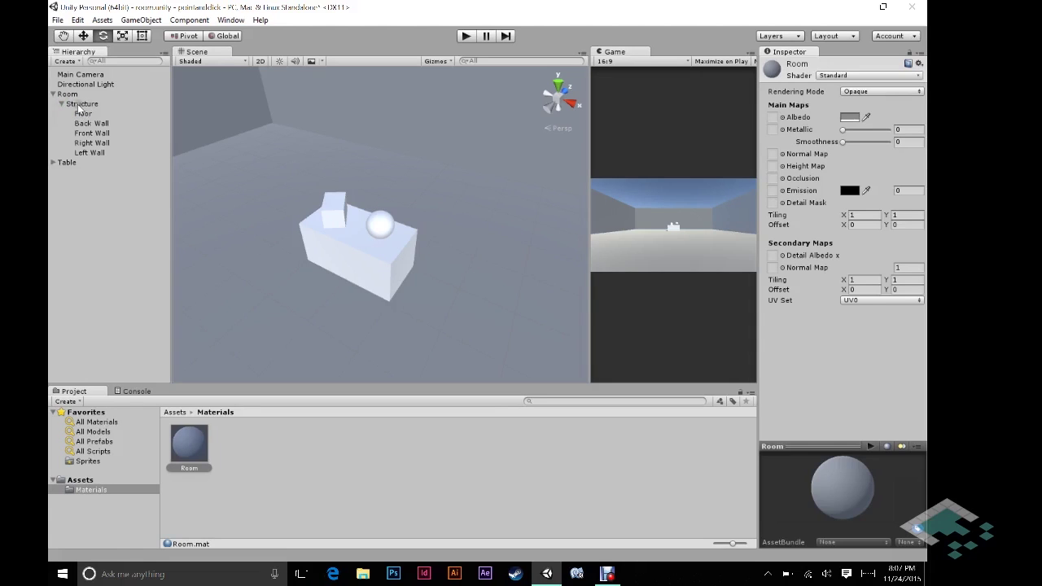
{"action": "left_click_drag", "start_coordinate": [189, 446], "coordinate": [101, 133]}
{"action": "left_click_drag", "start_coordinate": [192, 460], "coordinate": [119, 144]}
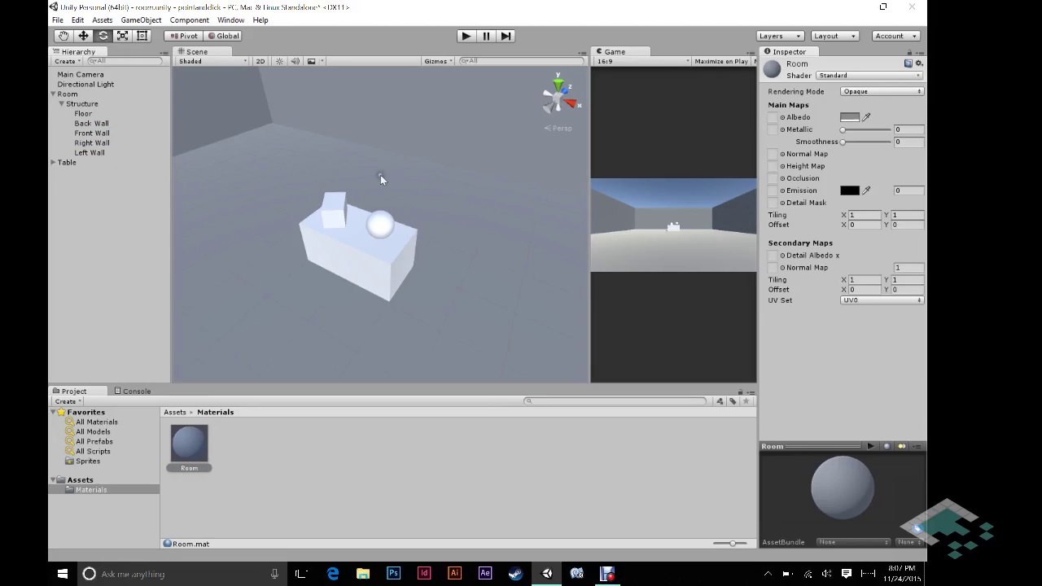
{"action": "left_click", "coordinate": [190, 444]}
Make four copies of the Room material and rename the first two Table and Color_Red
{"action": "key", "text": "ctrl+d"}
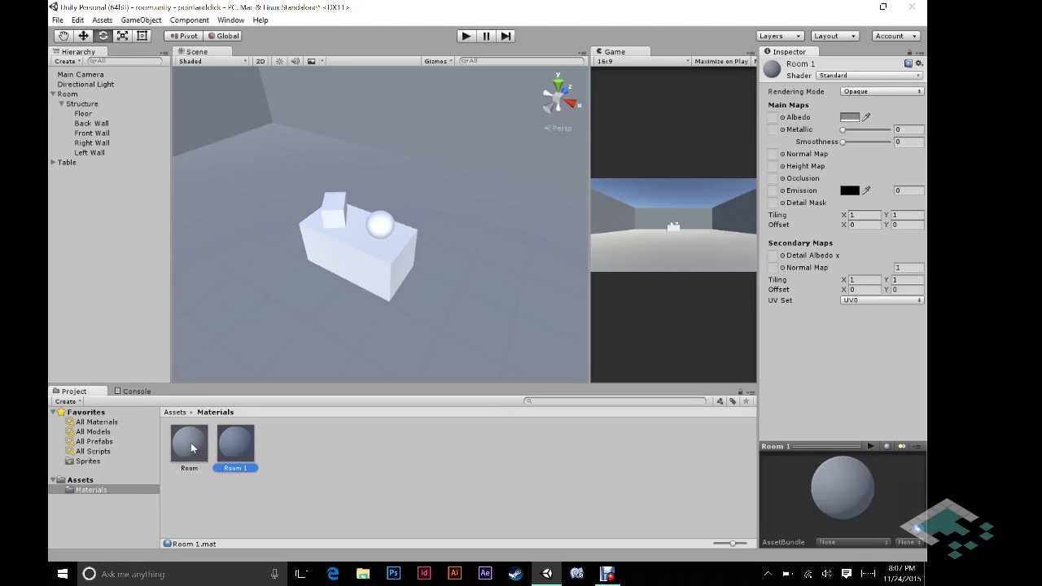
{"action": "key", "text": "ctrl+d"}
{"action": "key", "text": "ctrl+d"}
{"action": "key", "text": "ctrl+d"}
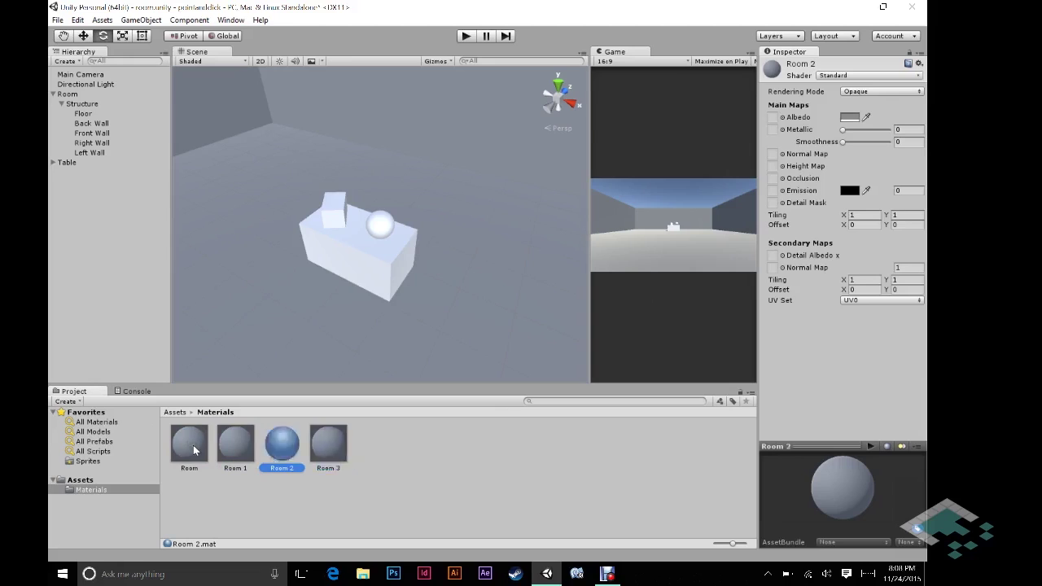
{"action": "left_click", "coordinate": [236, 456]}
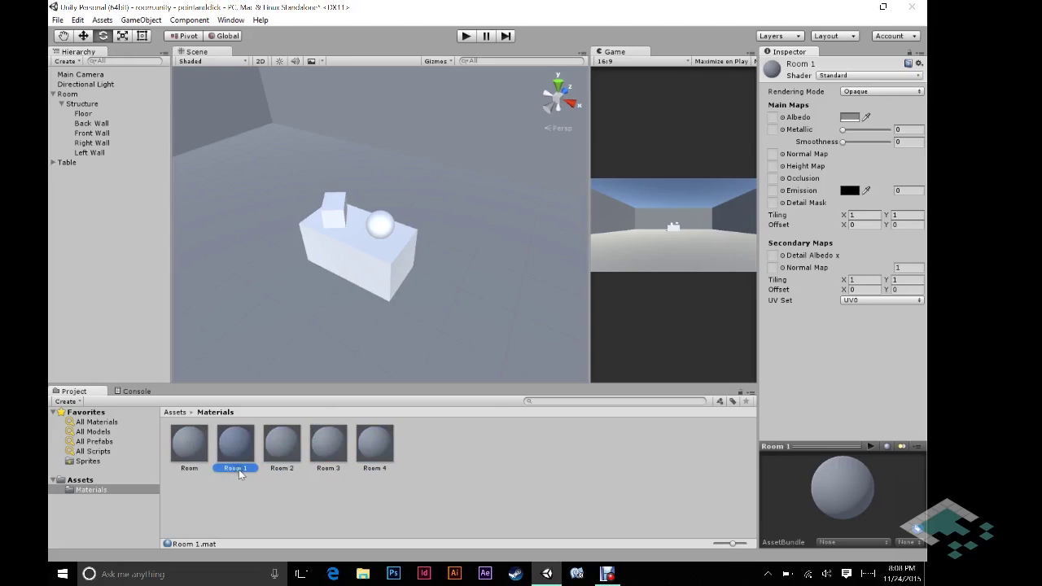
{"action": "type", "text": "Table"}
{"action": "key", "text": "Return"}
{"action": "left_click", "coordinate": [236, 456]}
{"action": "left_click", "coordinate": [236, 469]}
{"action": "type", "text": "Celor_REd"}
{"action": "key", "text": "Return"}
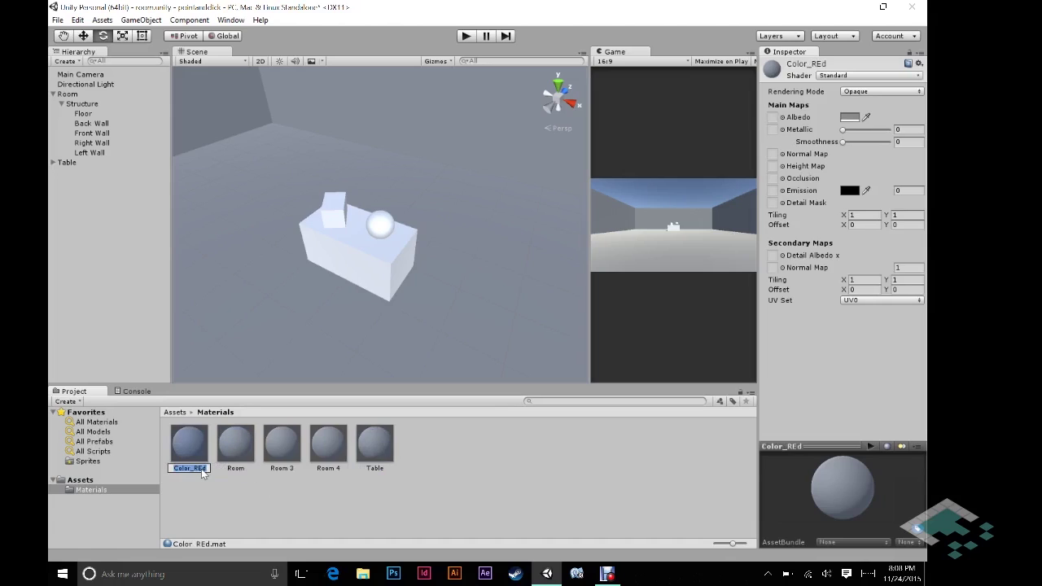
{"action": "left_click", "coordinate": [201, 470]}
Rename the remaining two copies Color_Green and Color_Blue
{"action": "left_click", "coordinate": [272, 464]}
{"action": "left_click", "coordinate": [282, 468]}
{"action": "type", "text": "Co"}
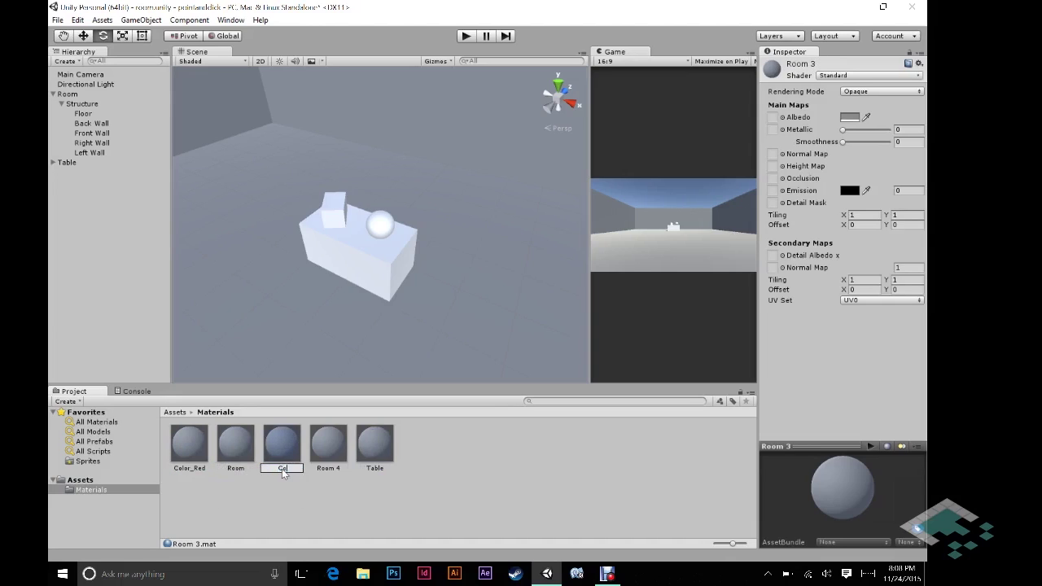
{"action": "type", "text": "lor_Green"}
{"action": "key", "text": "Return"}
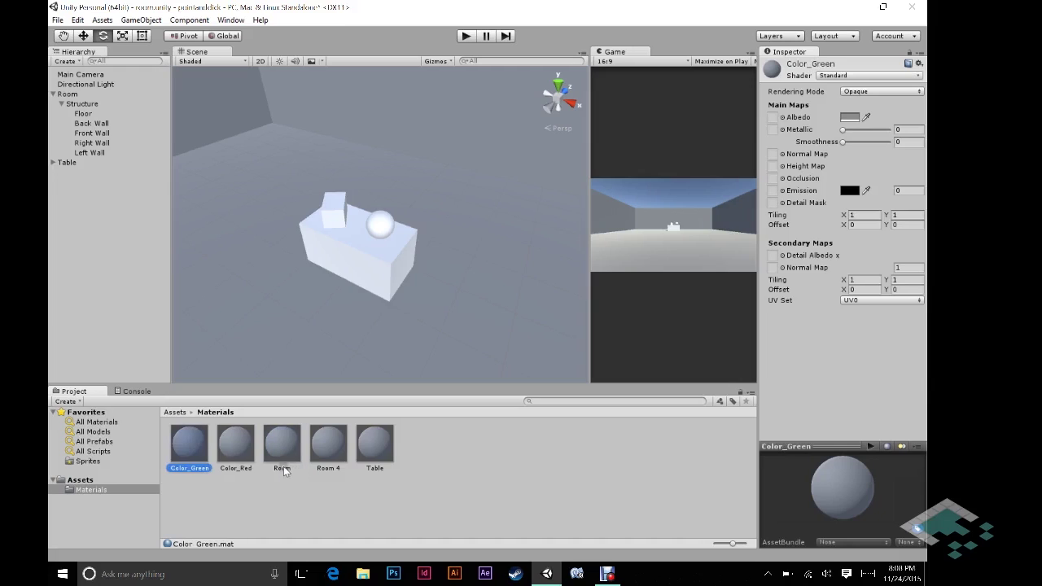
{"action": "left_click", "coordinate": [332, 469]}
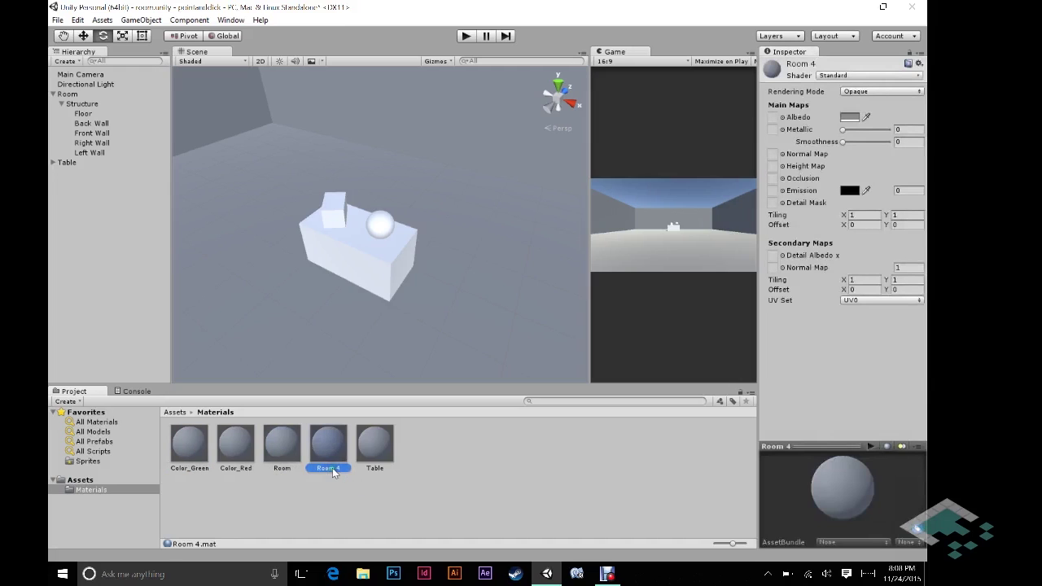
{"action": "type", "text": "Color_Blue"}
{"action": "key", "text": "Return"}
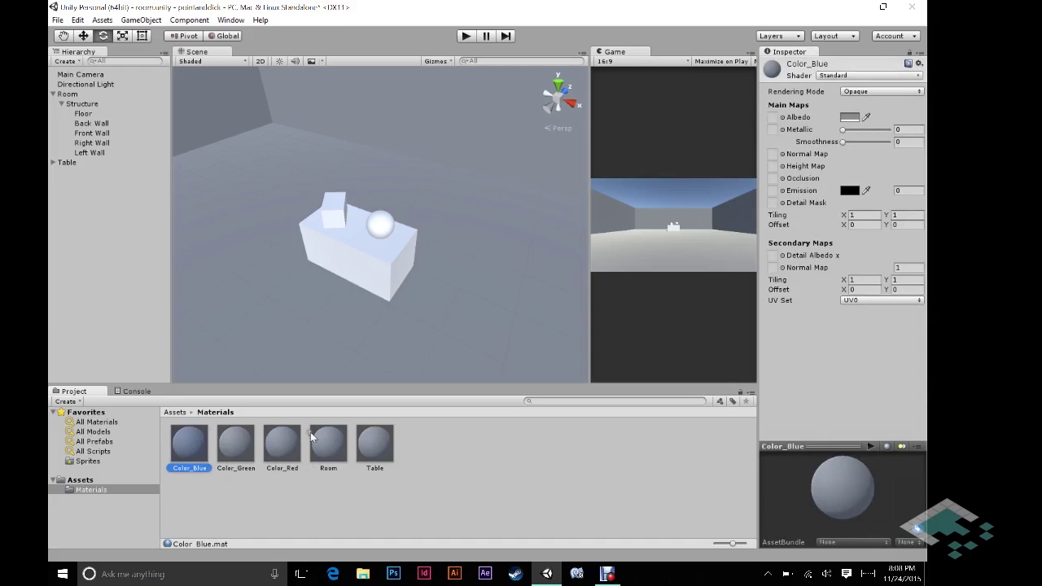
{"action": "left_click", "coordinate": [849, 118]}
Set Color_Blue's albedo to pure blue 0000FF and Color_Green's to pure green
{"action": "left_click_drag", "start_coordinate": [443, 166], "coordinate": [448, 154]}
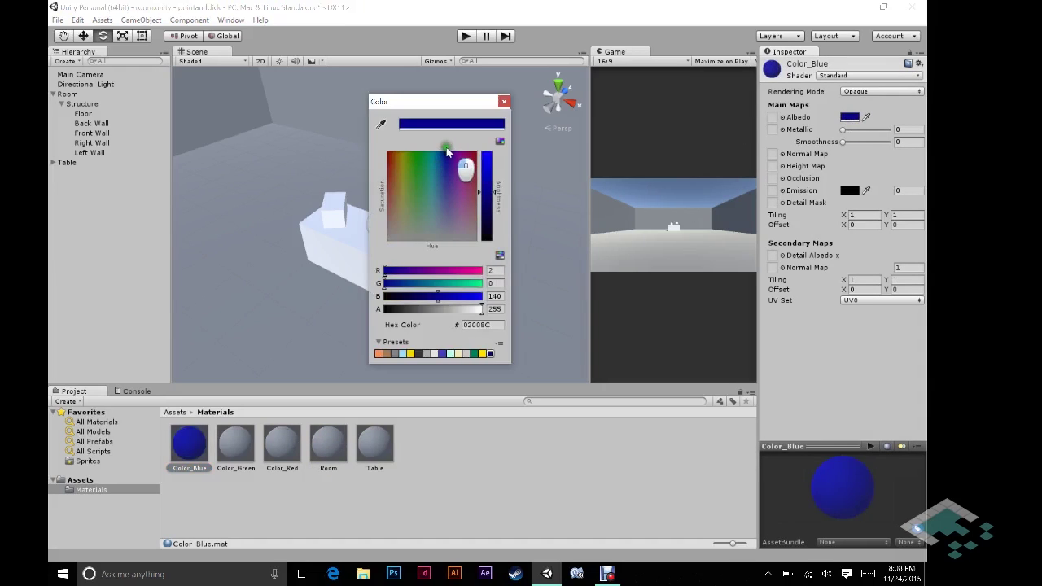
{"action": "left_click", "coordinate": [486, 148]}
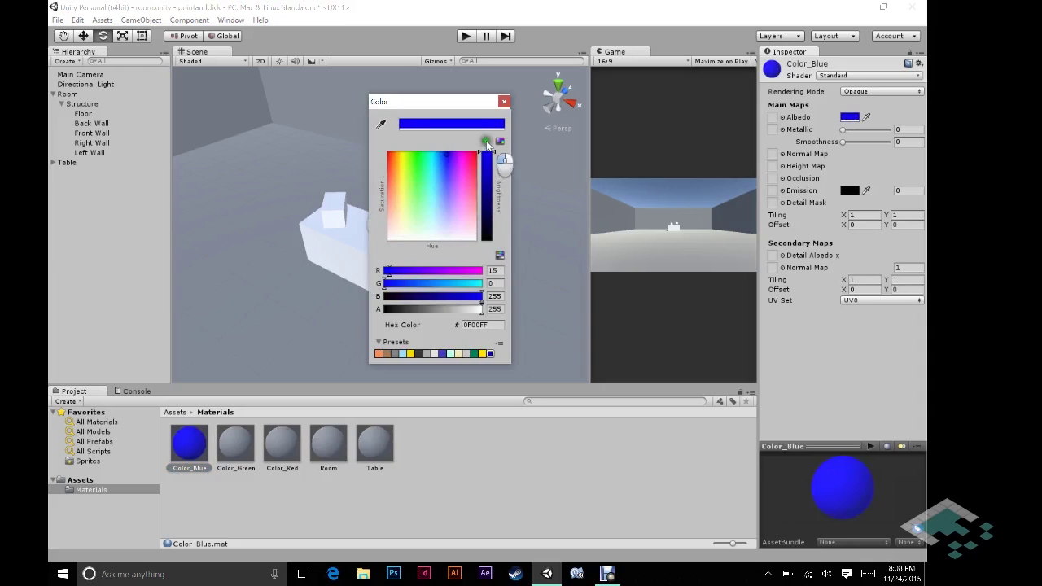
{"action": "left_click_drag", "start_coordinate": [388, 271], "coordinate": [380, 271]}
{"action": "left_click", "coordinate": [504, 101]}
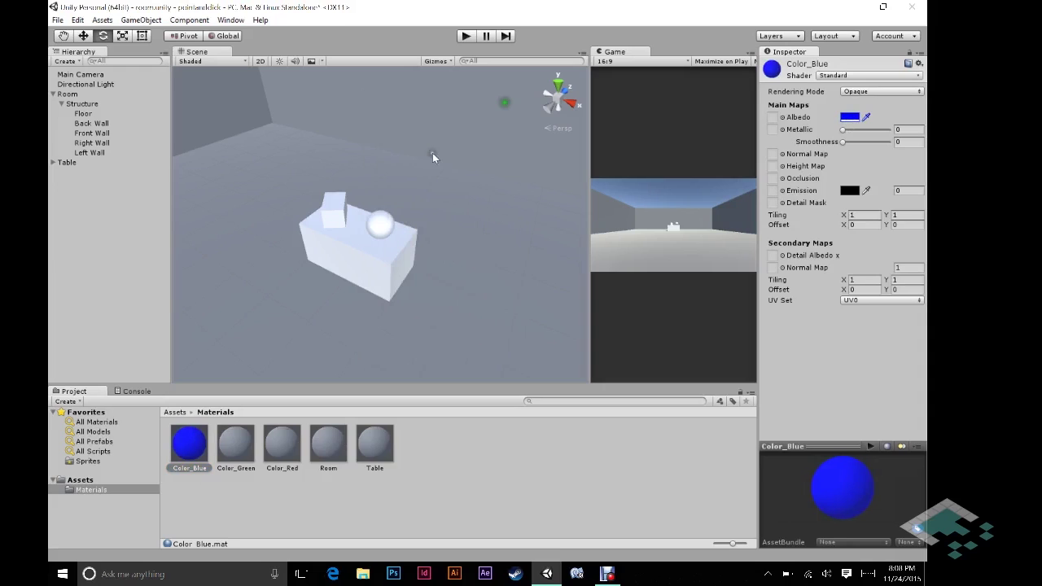
{"action": "left_click", "coordinate": [238, 440]}
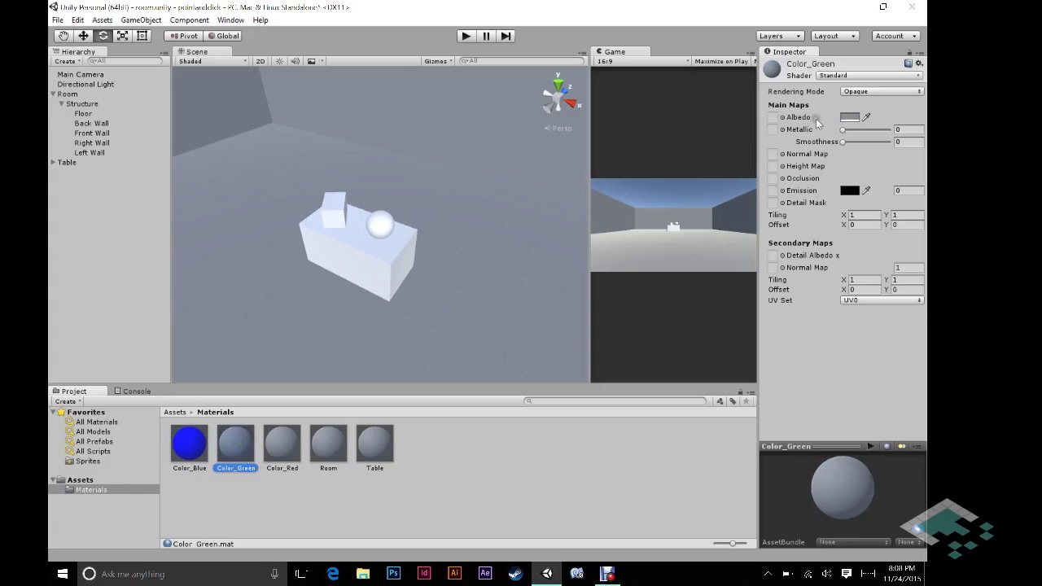
{"action": "left_click", "coordinate": [848, 117]}
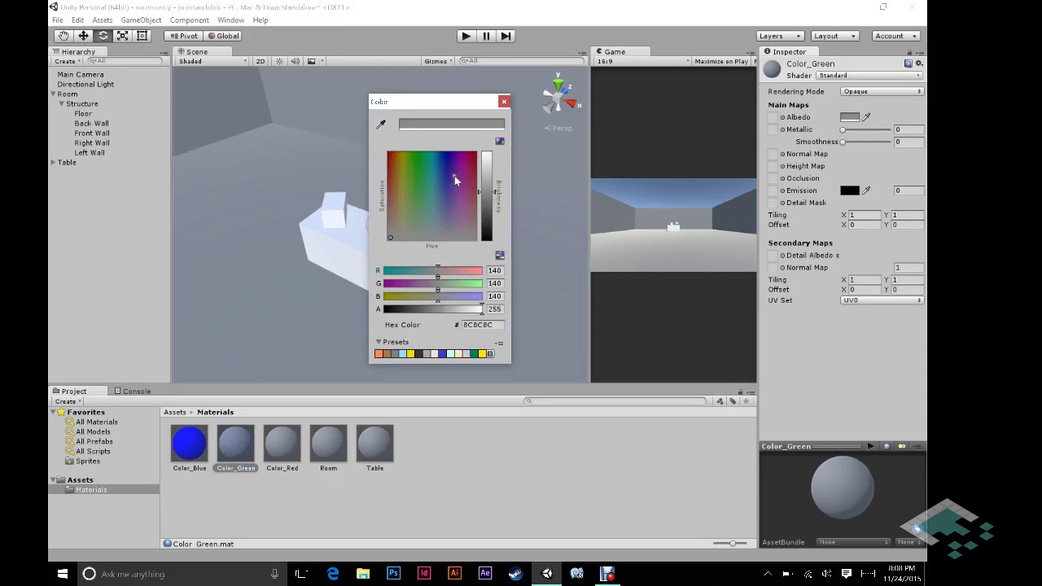
{"action": "left_click_drag", "start_coordinate": [435, 285], "coordinate": [376, 297]}
{"action": "left_click", "coordinate": [504, 101]}
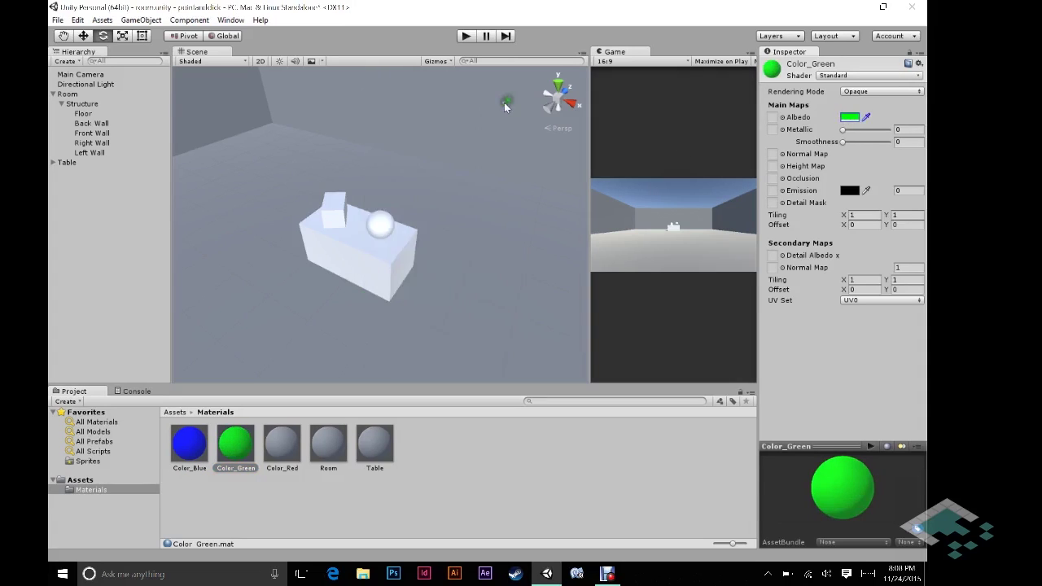
Set Color_Red's albedo to pure red FF0000 and the Table material's to brown A1795A
{"action": "left_click", "coordinate": [275, 455]}
{"action": "left_click", "coordinate": [848, 118]}
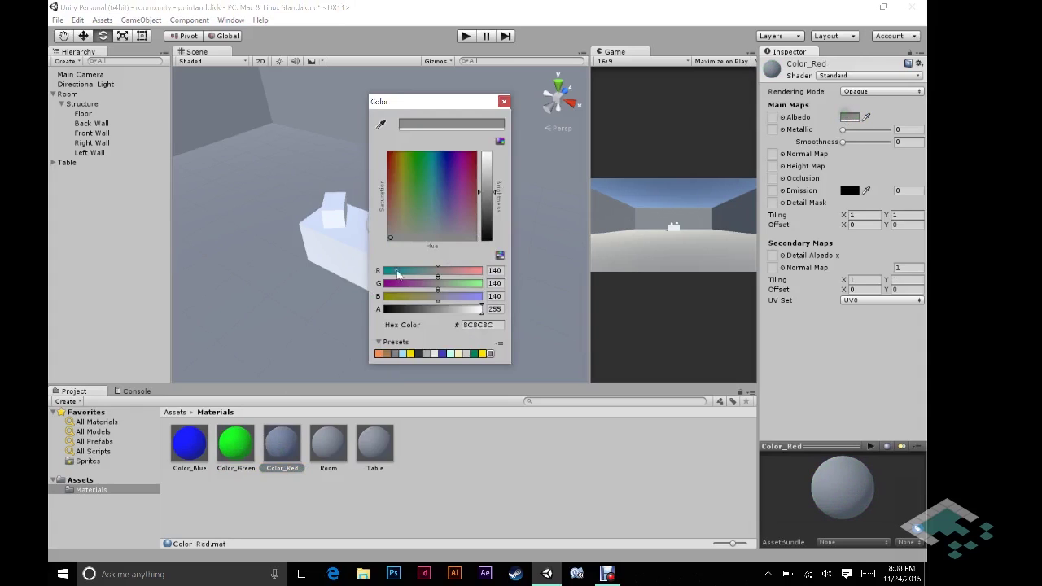
{"action": "left_click_drag", "start_coordinate": [418, 269], "coordinate": [516, 289]}
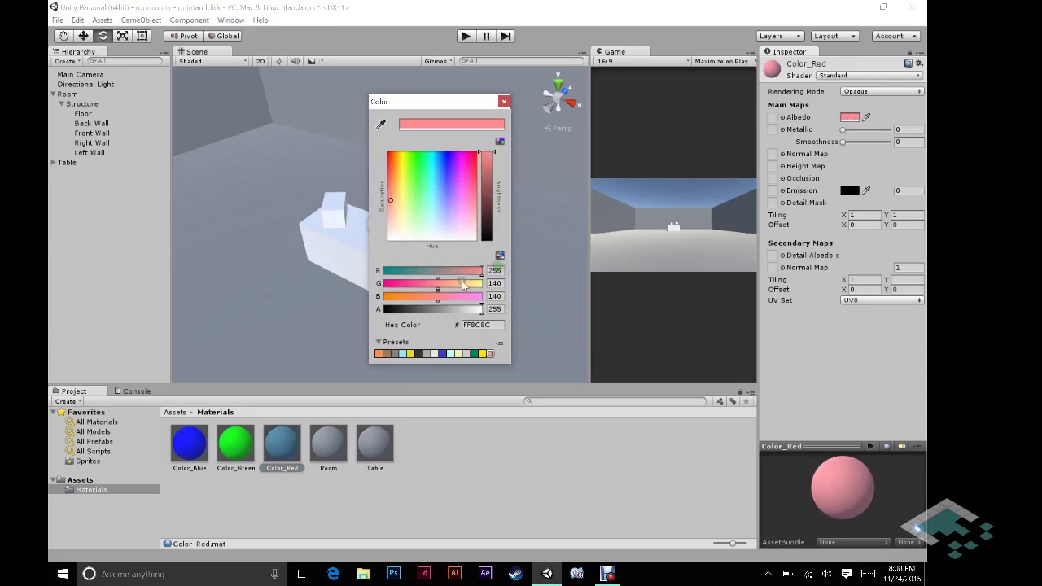
{"action": "left_click_drag", "start_coordinate": [437, 283], "coordinate": [347, 293]}
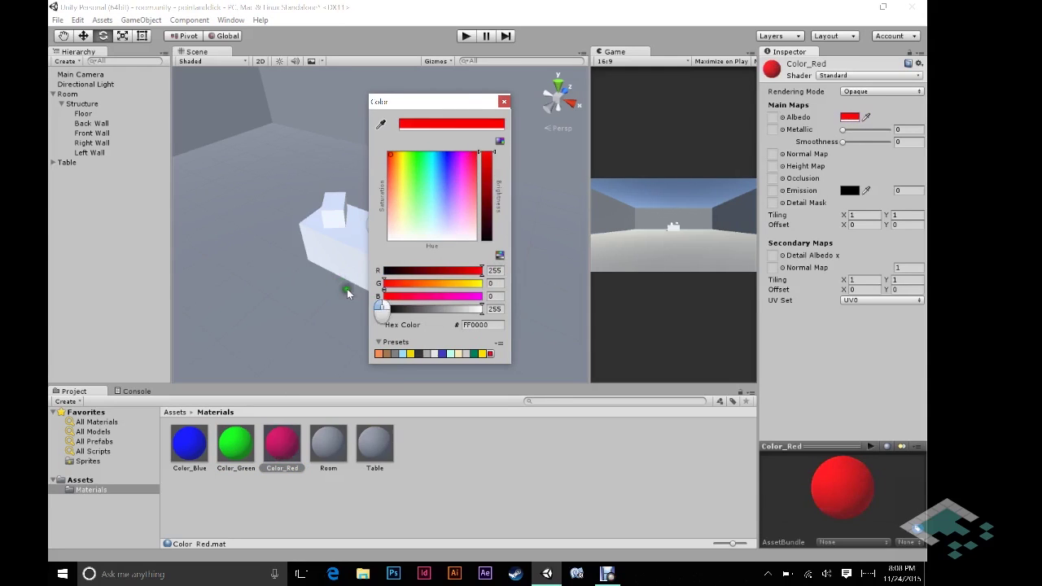
{"action": "left_click", "coordinate": [504, 101]}
{"action": "left_click", "coordinate": [375, 444]}
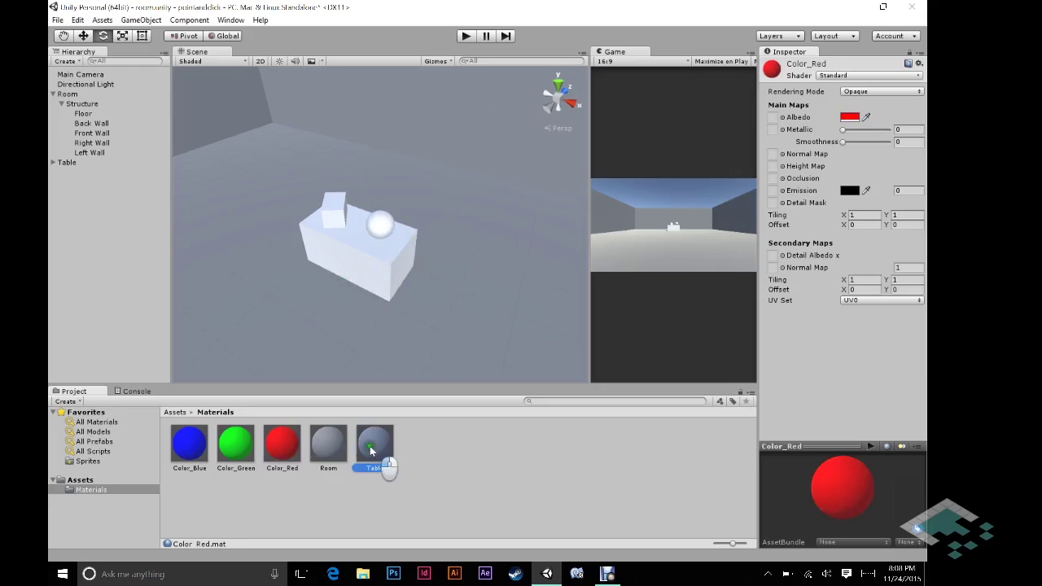
{"action": "left_click", "coordinate": [849, 117]}
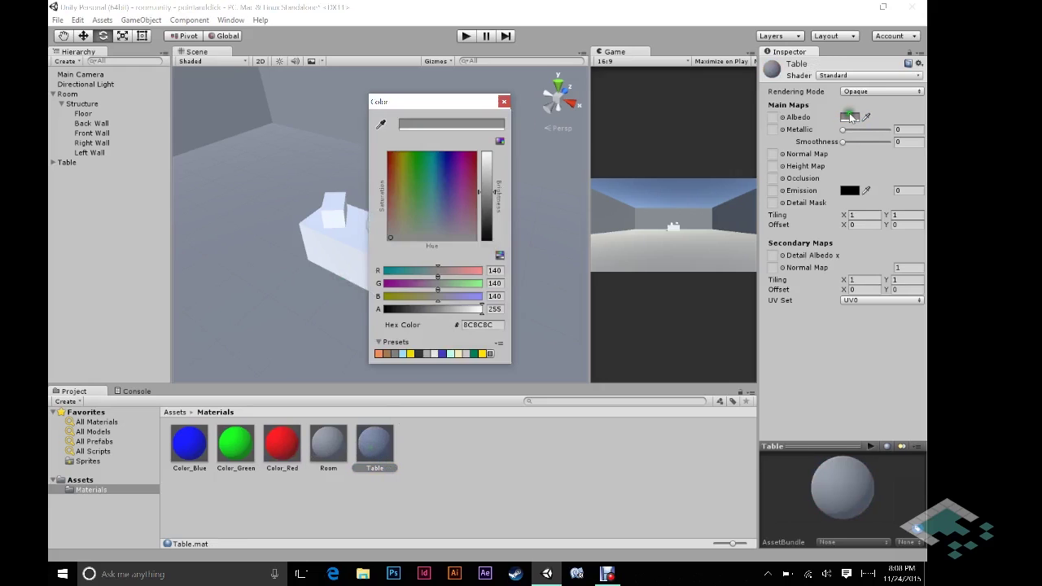
{"action": "left_click", "coordinate": [396, 201]}
{"action": "left_click_drag", "start_coordinate": [492, 170], "coordinate": [483, 179]}
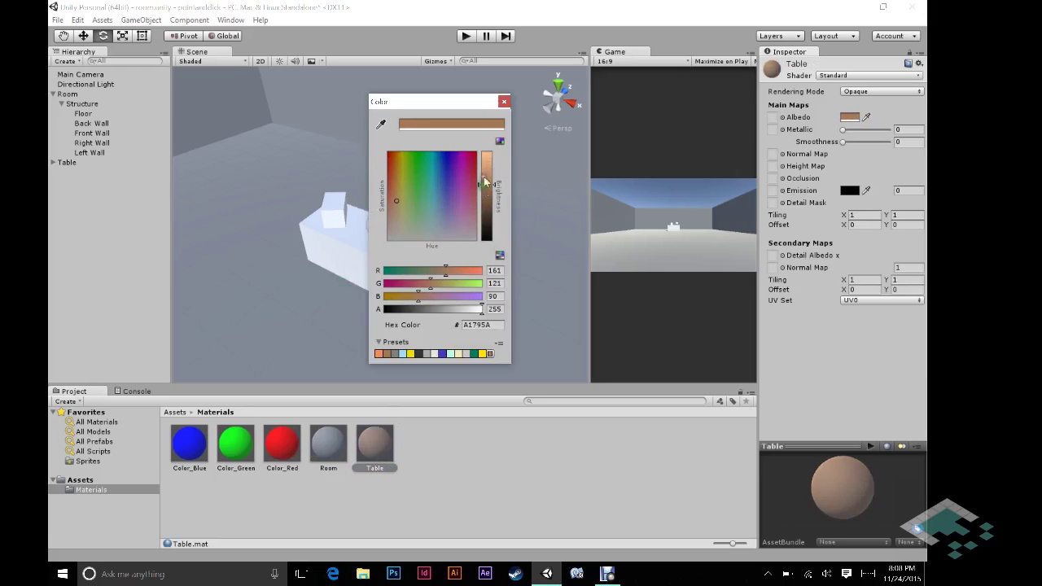
{"action": "left_click", "coordinate": [503, 102]}
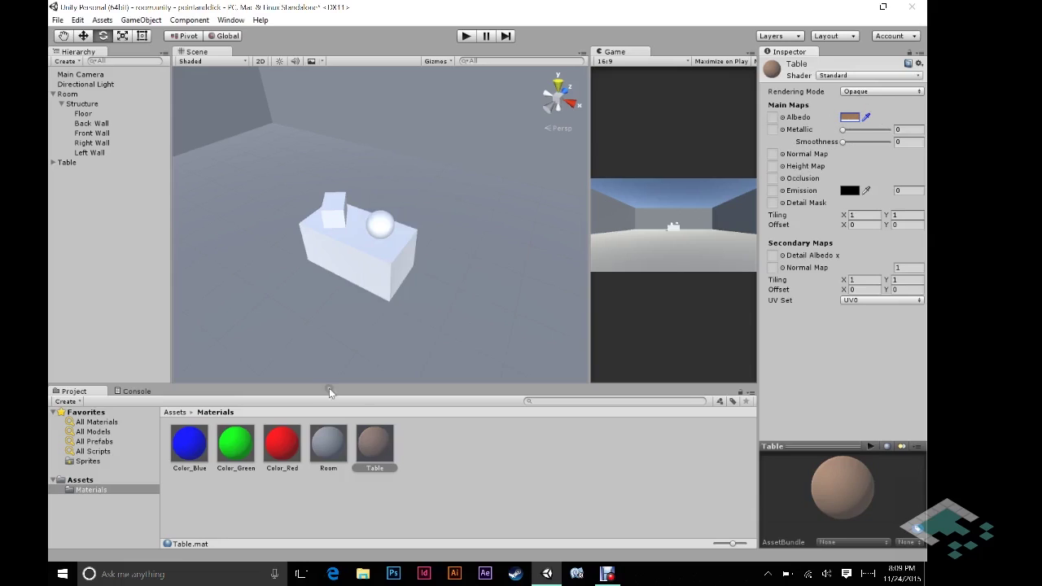
Apply the Table, Color_Blue and Color_Red materials to the table, cube and sphere
{"action": "left_click_drag", "start_coordinate": [375, 444], "coordinate": [348, 249]}
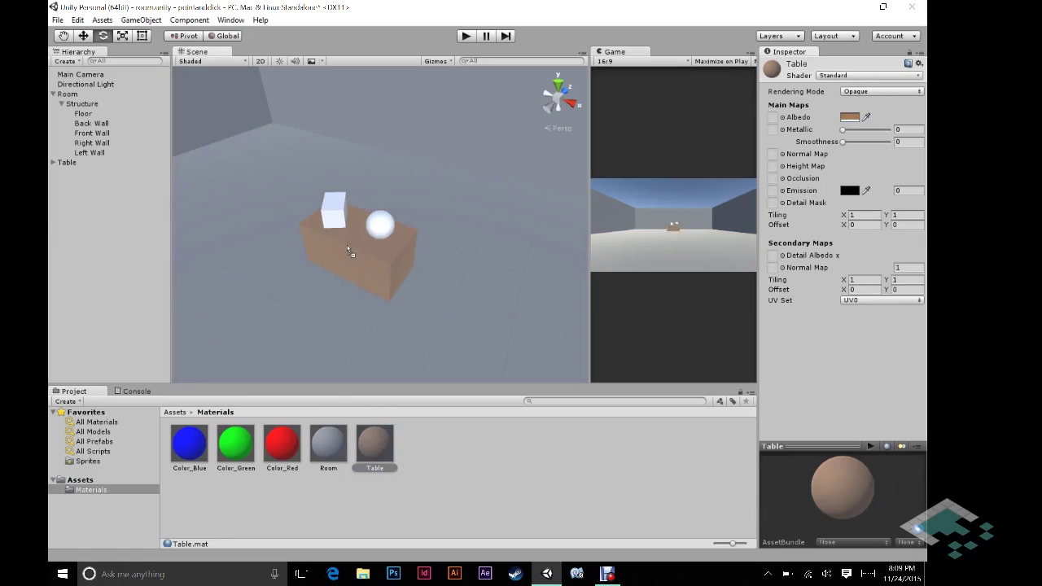
{"action": "left_click_drag", "start_coordinate": [204, 452], "coordinate": [336, 213]}
{"action": "left_click_drag", "start_coordinate": [282, 443], "coordinate": [377, 228]}
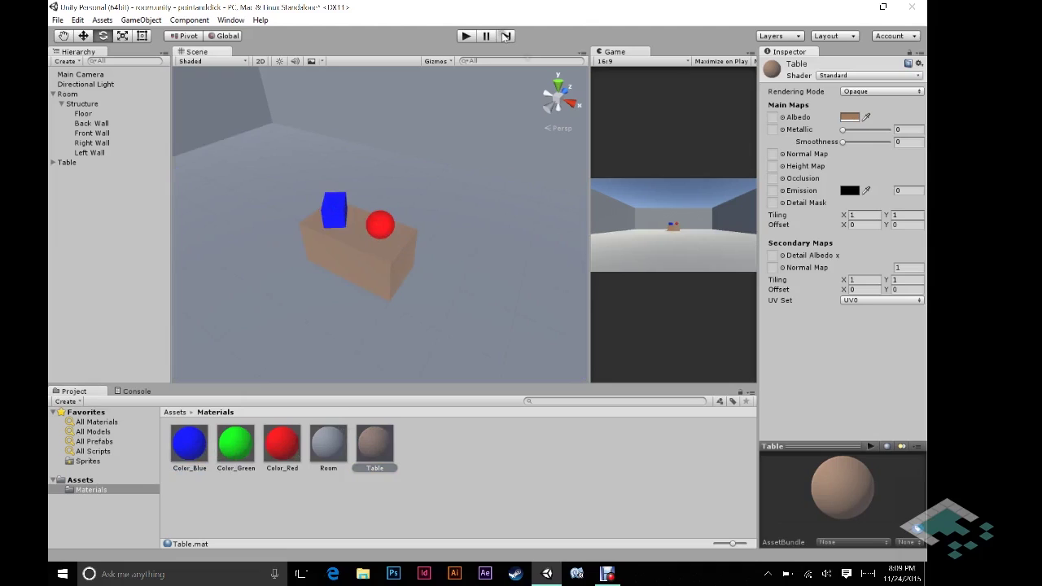
{"action": "scroll", "coordinate": [458, 236], "scroll_direction": "down", "scroll_amount": 8}
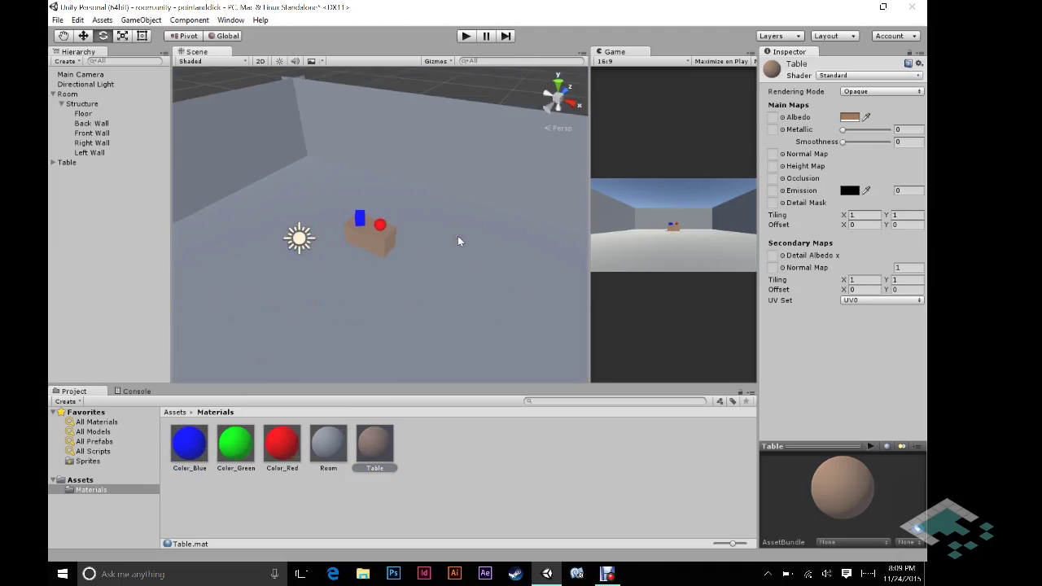
{"action": "scroll", "coordinate": [457, 235], "scroll_direction": "down", "scroll_amount": 4}
{"action": "left_click_drag", "start_coordinate": [458, 235], "coordinate": [406, 287], "text": "alt"}
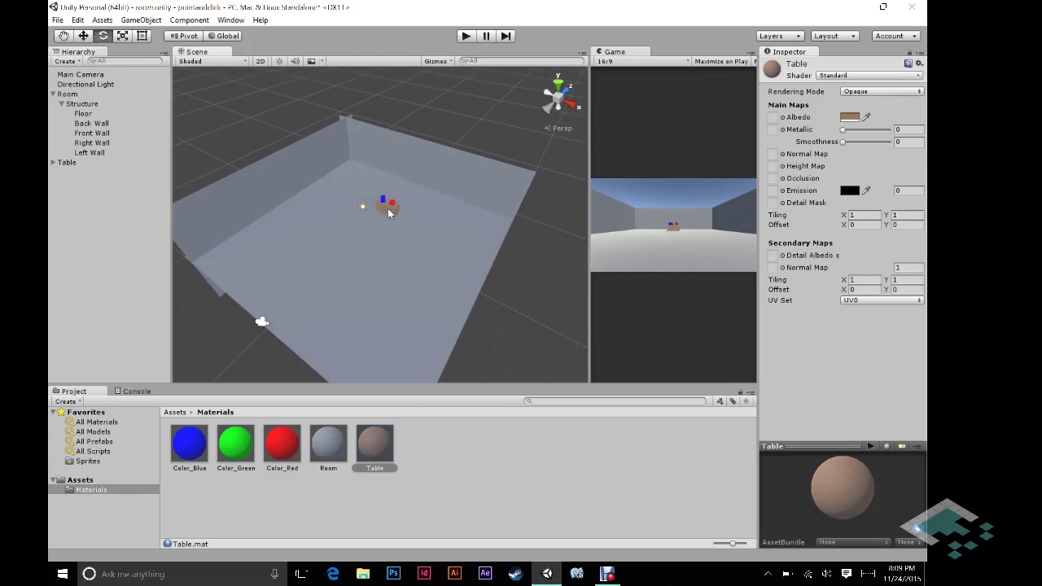
{"action": "left_click", "coordinate": [53, 163]}
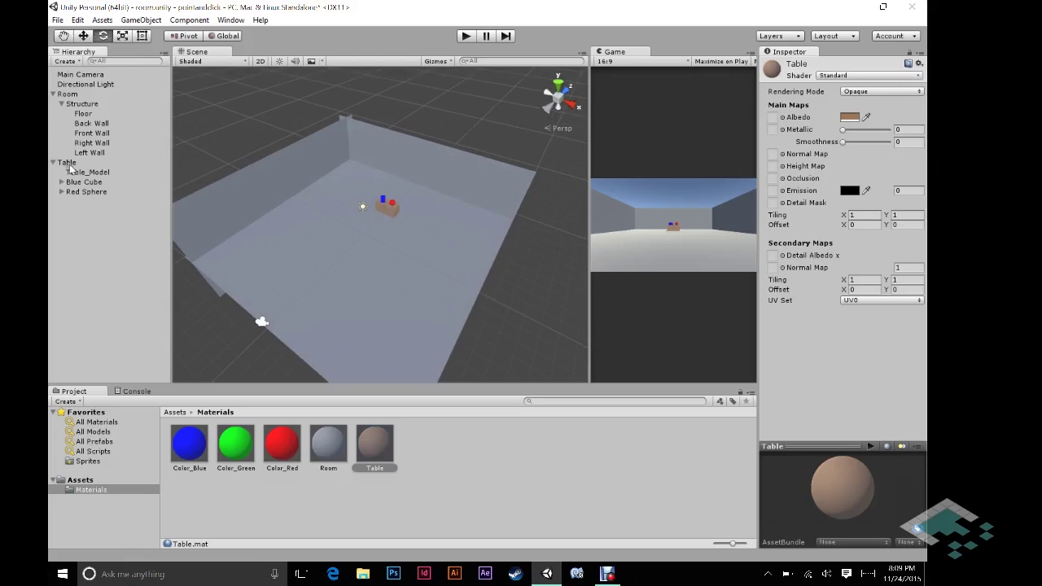
Check the Blue Cube and Red Sphere children, parent Table under Room, then collapse Structure
{"action": "left_click", "coordinate": [70, 182]}
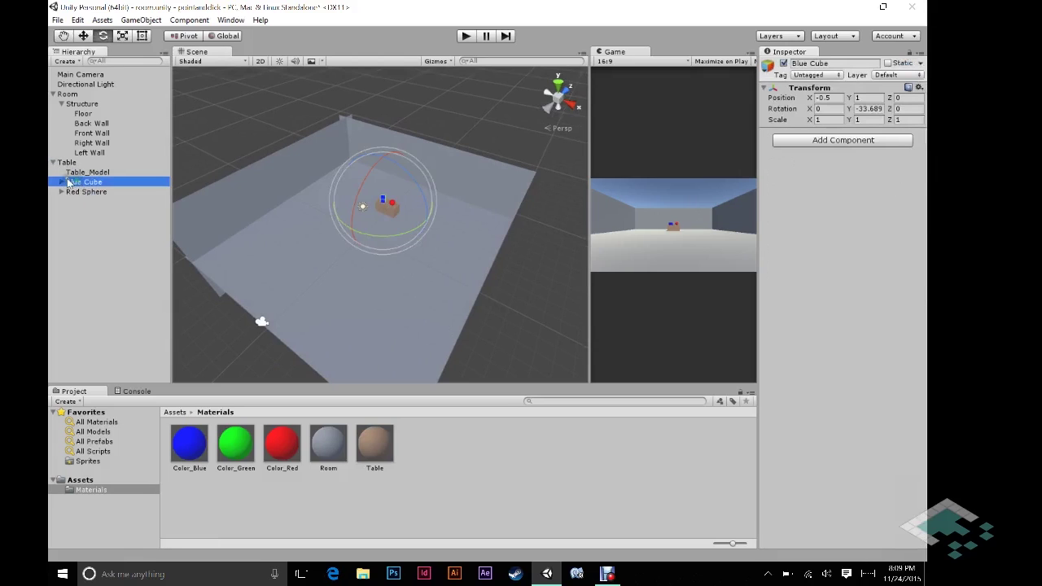
{"action": "left_click", "coordinate": [62, 182]}
{"action": "left_click", "coordinate": [62, 182]}
{"action": "left_click", "coordinate": [62, 192]}
{"action": "left_click", "coordinate": [62, 192]}
{"action": "left_click_drag", "start_coordinate": [69, 164], "coordinate": [68, 95]}
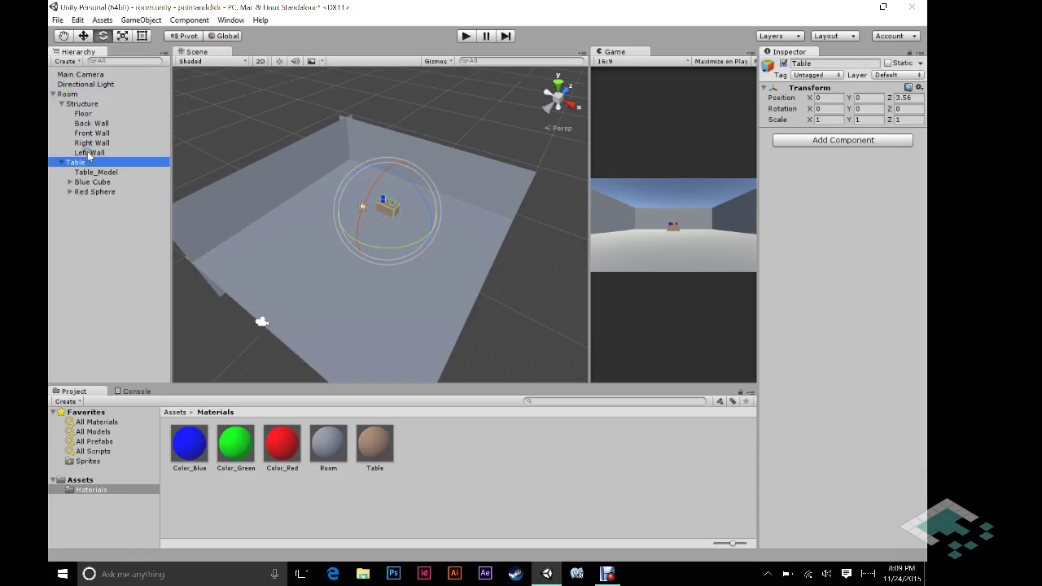
{"action": "left_click", "coordinate": [61, 103]}
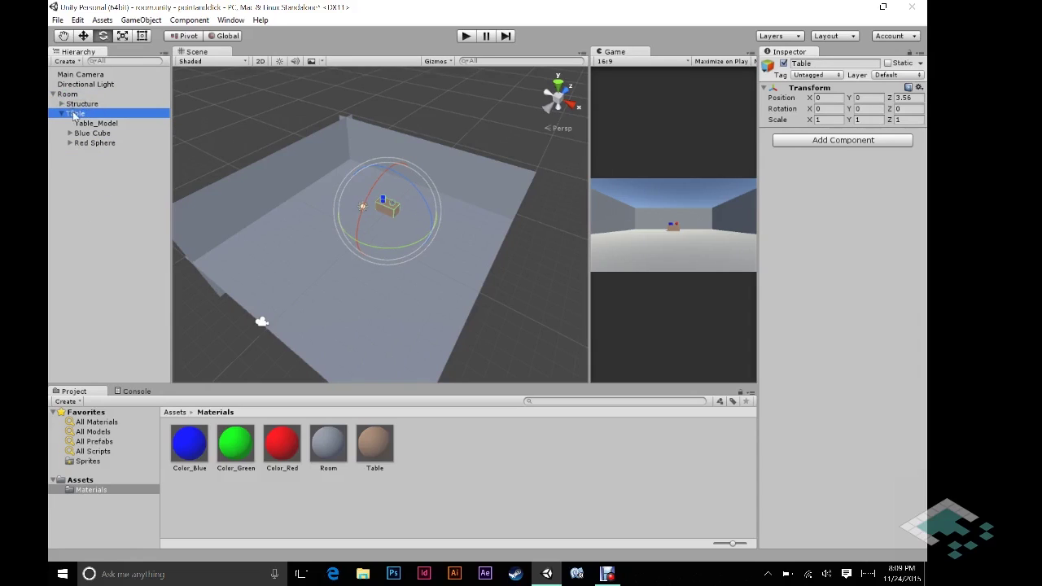